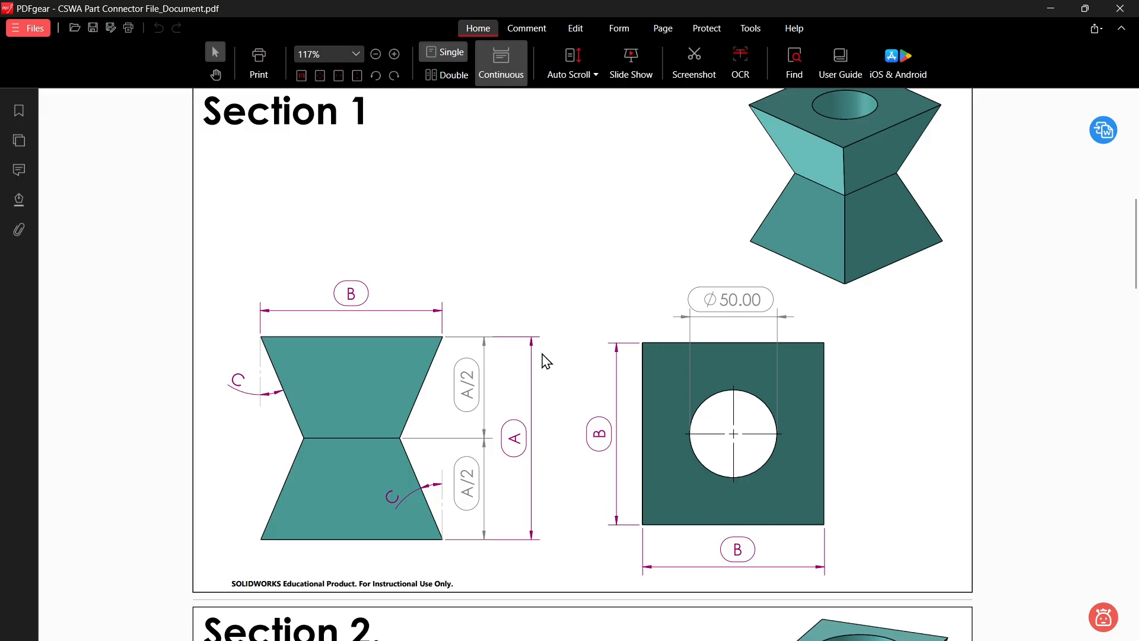
# - Switch to SOLIDWORKS and sketch a center rectangle about 77 mm wide on the Top Plane, centred on the origin
pyautogui.scroll(10, 516, 501)
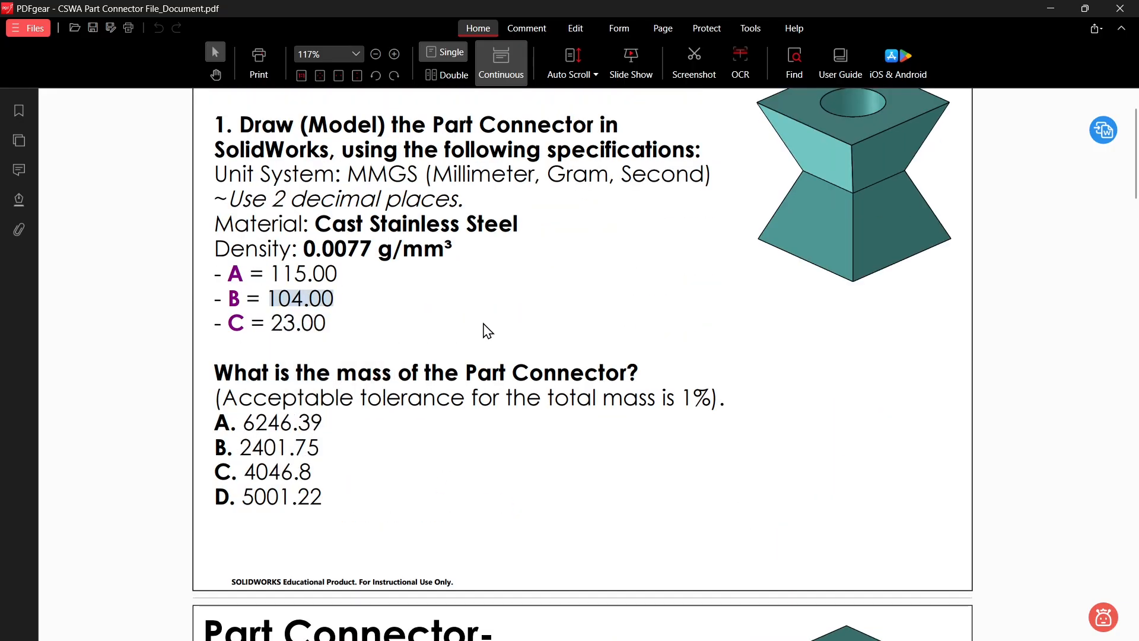
pyautogui.hotkey('alt', 'Tab')
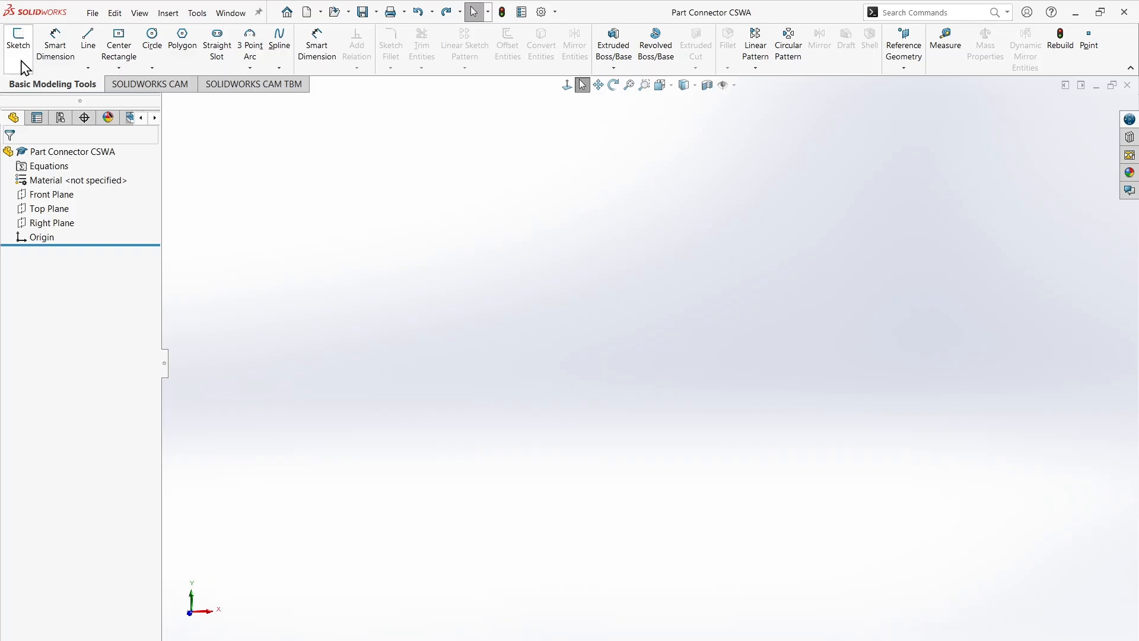
pyautogui.click(49, 208)
pyautogui.click(18, 37)
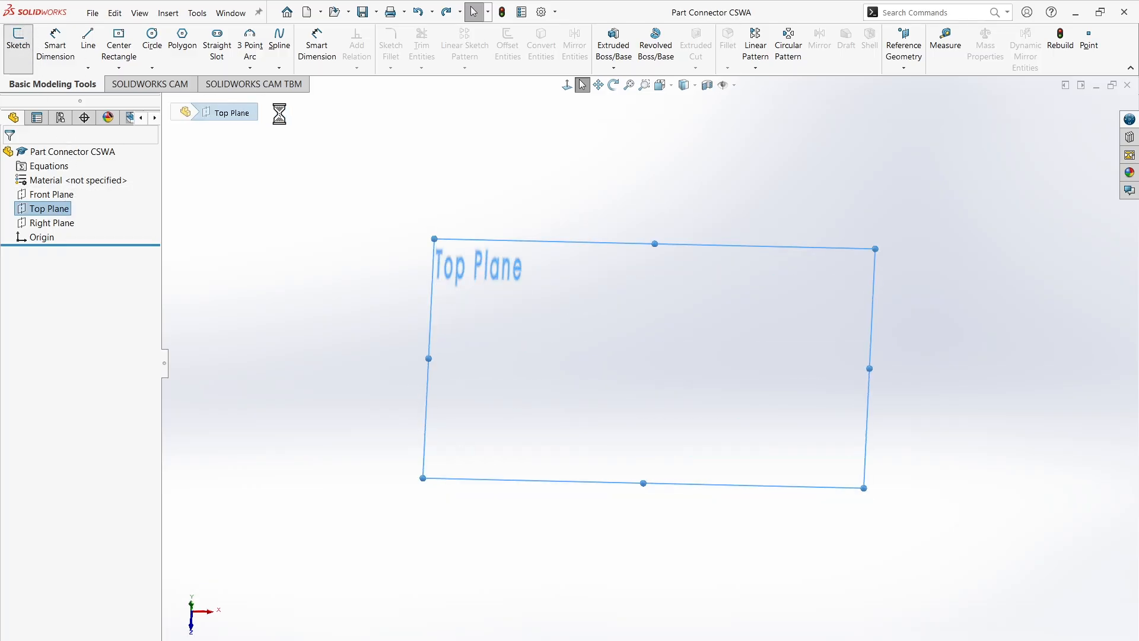
pyautogui.click(119, 40)
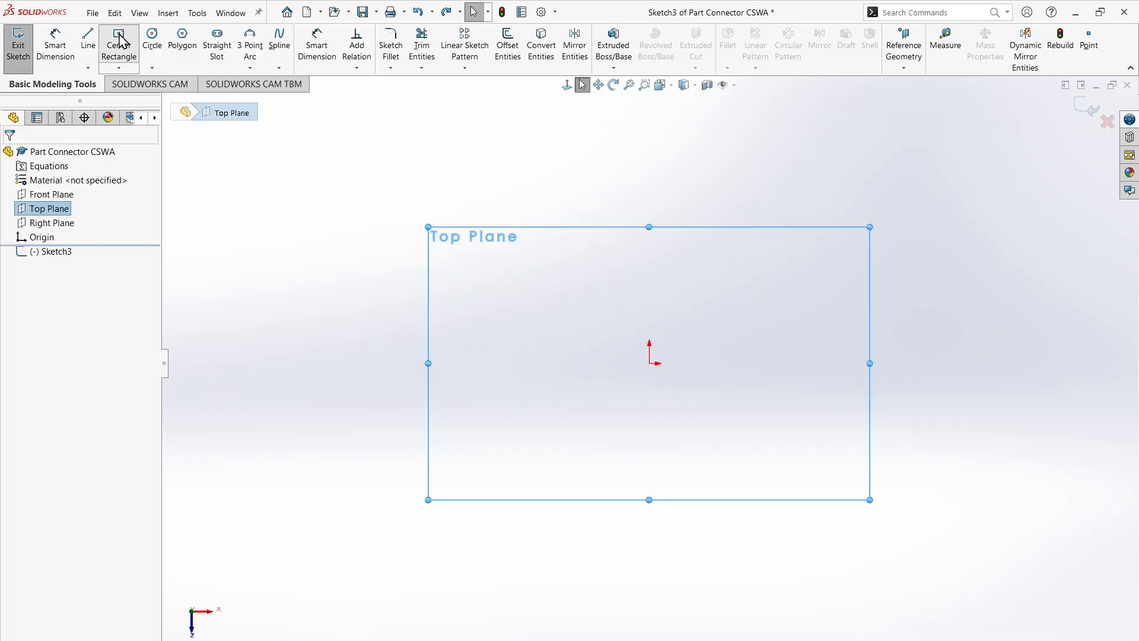
pyautogui.click(649, 363)
pyautogui.click(745, 290)
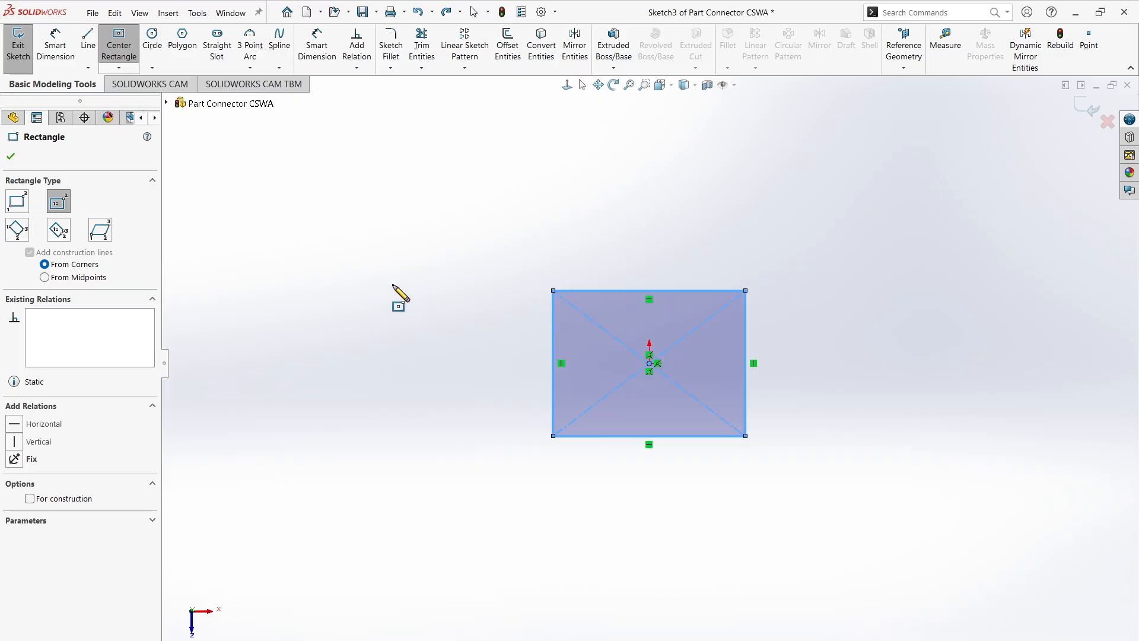
# - Dimension the rectangle's width and height to 104 mm each
pyautogui.click(55, 41)
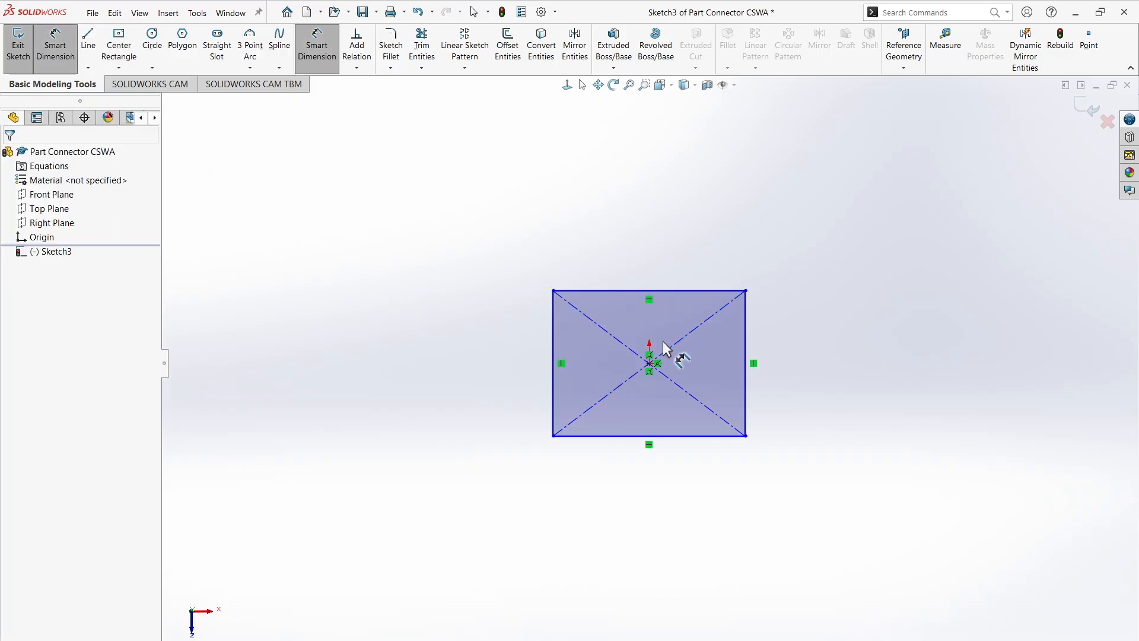
pyautogui.click(674, 289)
pyautogui.click(650, 251)
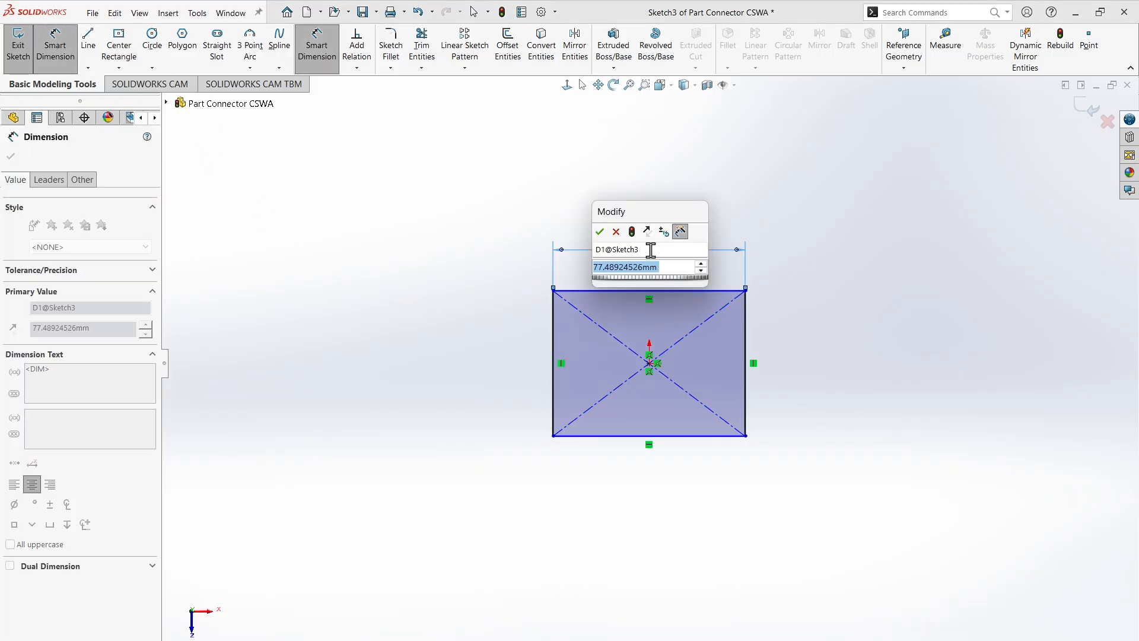
pyautogui.write('104')
pyautogui.press('Return')
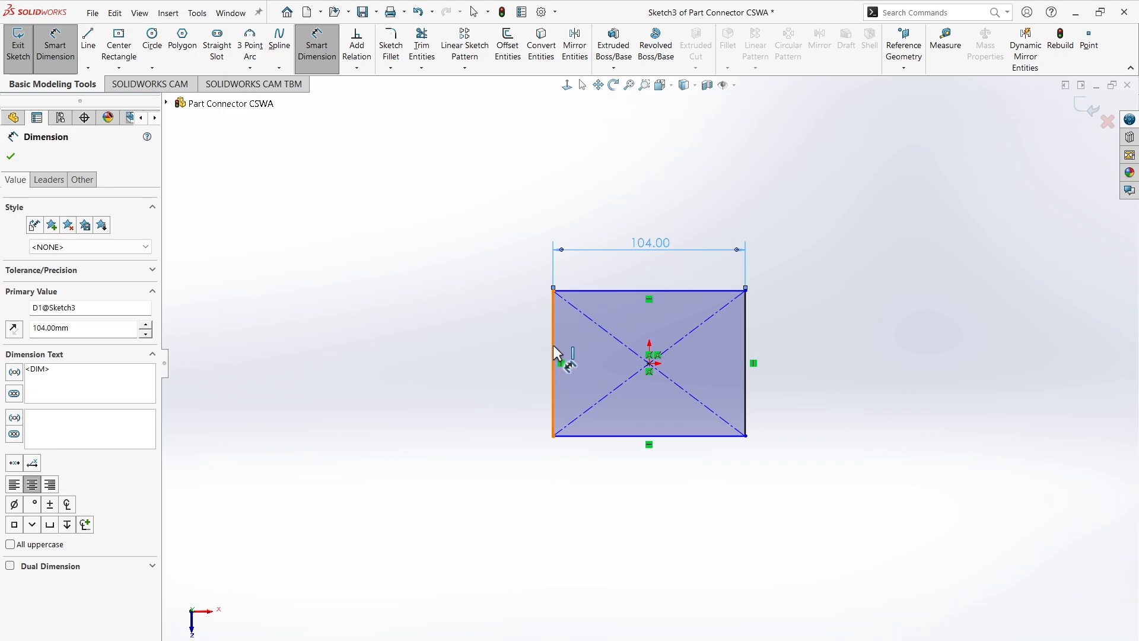
pyautogui.click(553, 344)
pyautogui.click(520, 363)
pyautogui.write('104.00')
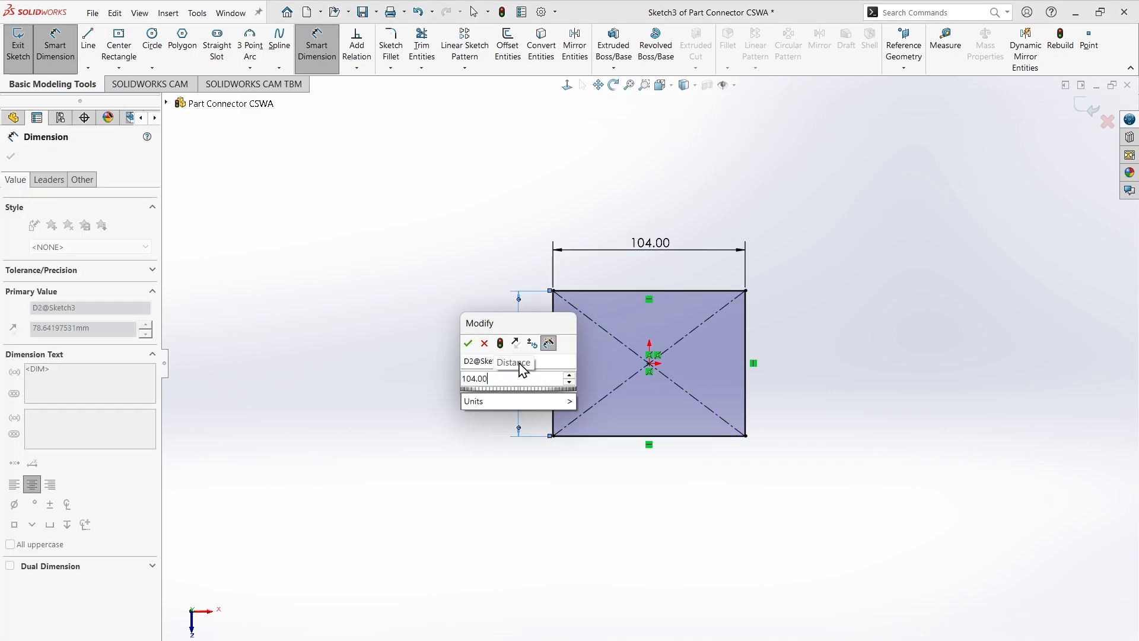
pyautogui.press('Return')
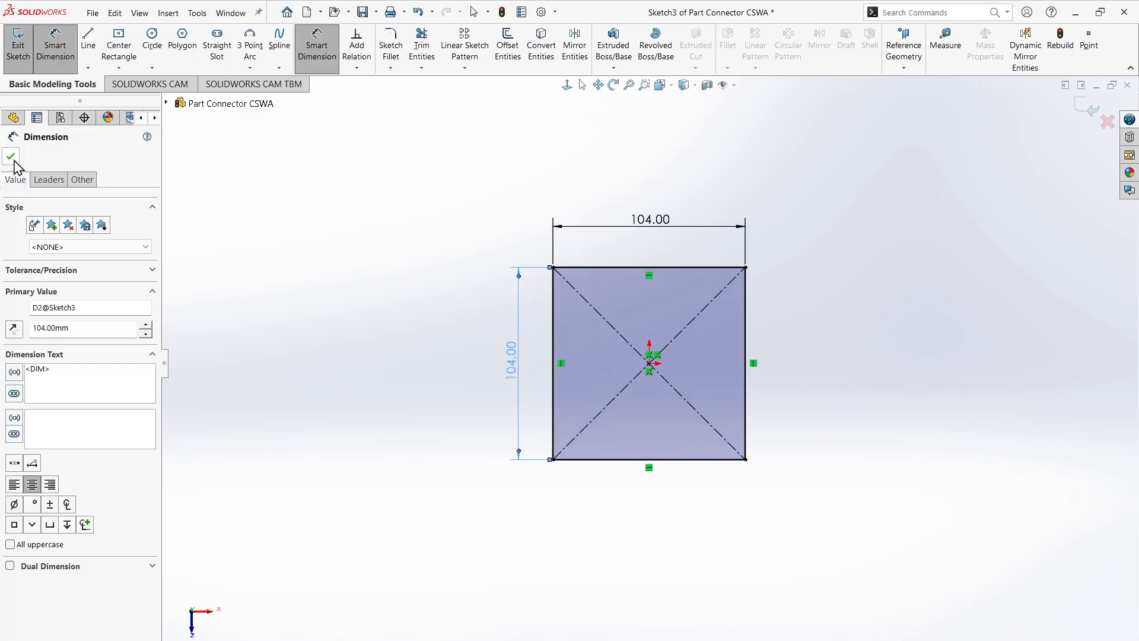
pyautogui.click(11, 158)
# - Start an Extruded Boss/Base from the square sketch and copy the value of dimension A, 115.00, from the PDF in PDFgear
pyautogui.click(614, 45)
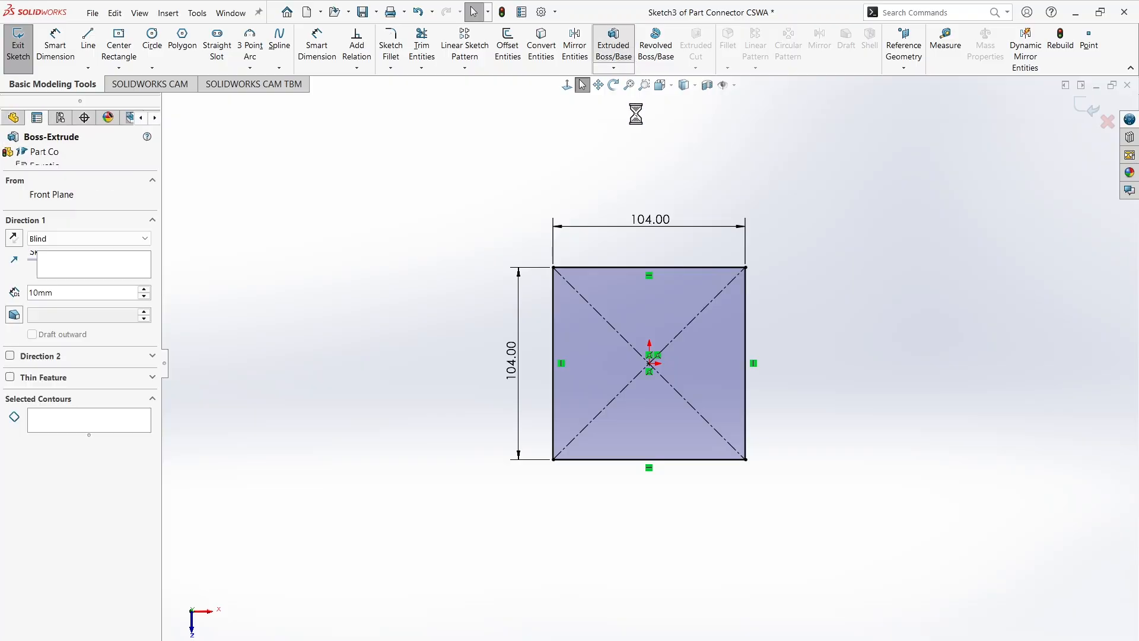
pyautogui.hotkey('alt', 'Tab')
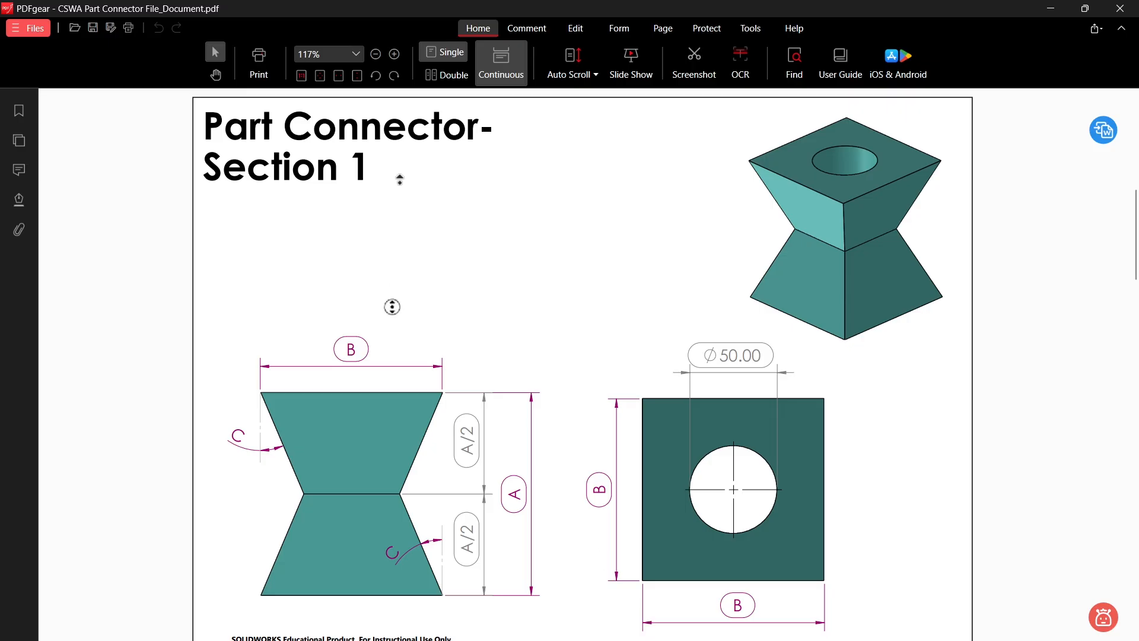
pyautogui.scroll(8, 399, 179)
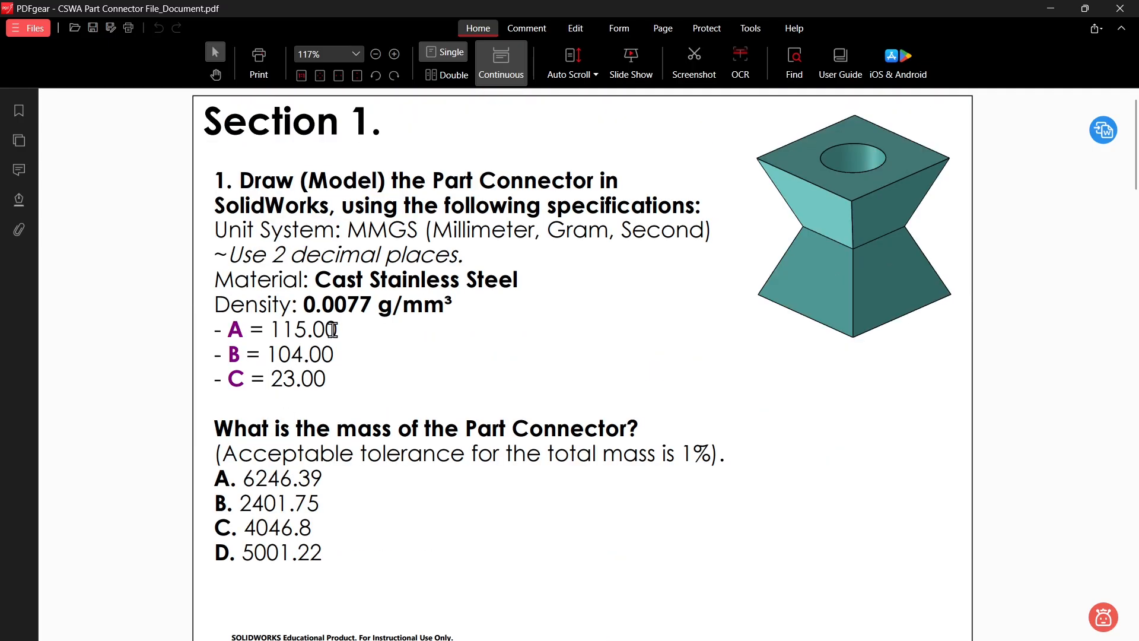
pyautogui.moveTo(275, 328); pyautogui.dragTo(272, 328)
pyautogui.hotkey('ctrl', 'c')
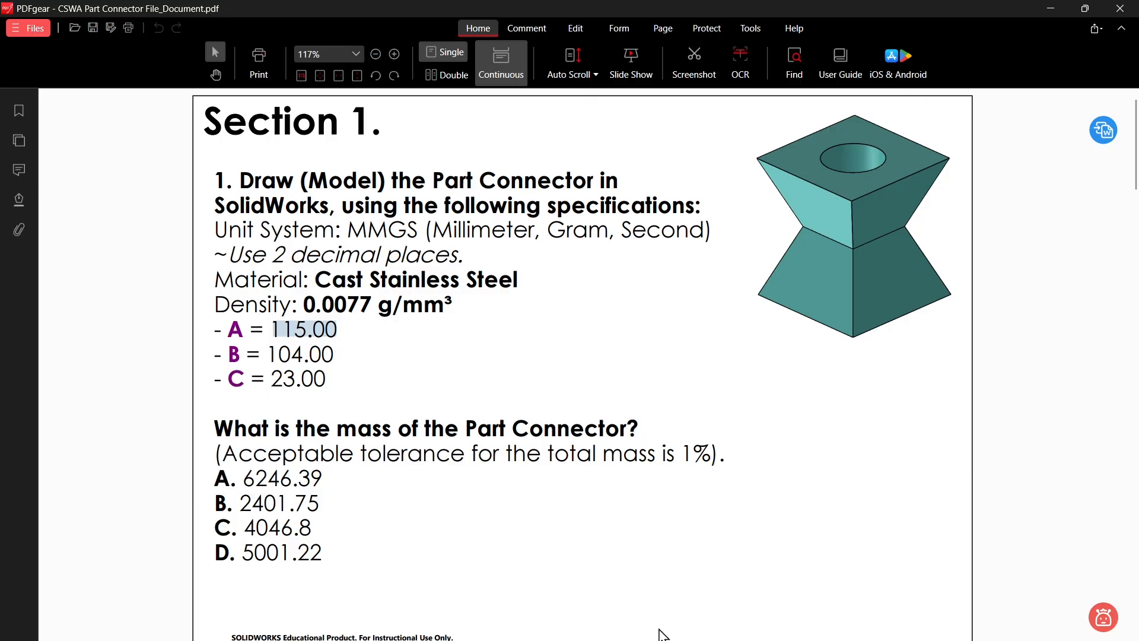
# - Return to SOLIDWORKS and set the blind extrusion depth to half of 115.00 mm by dividing the copied value by 2
pyautogui.click(662, 634)
pyautogui.doubleClick(70, 293)
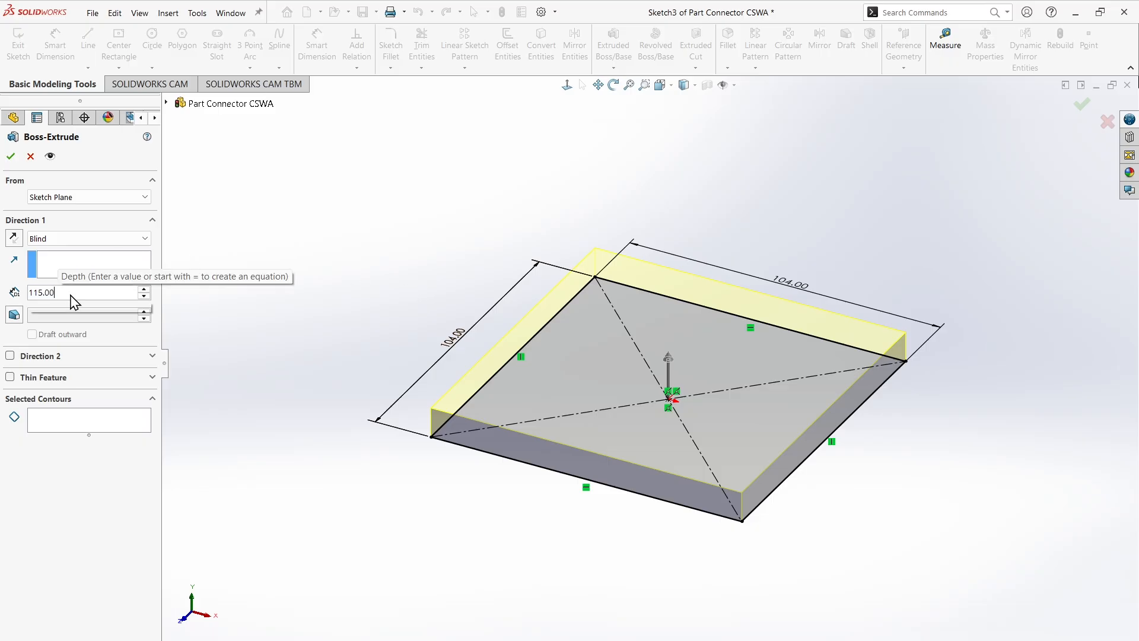
pyautogui.hotkey('ctrl', 'v')
pyautogui.moveTo(142, 309)
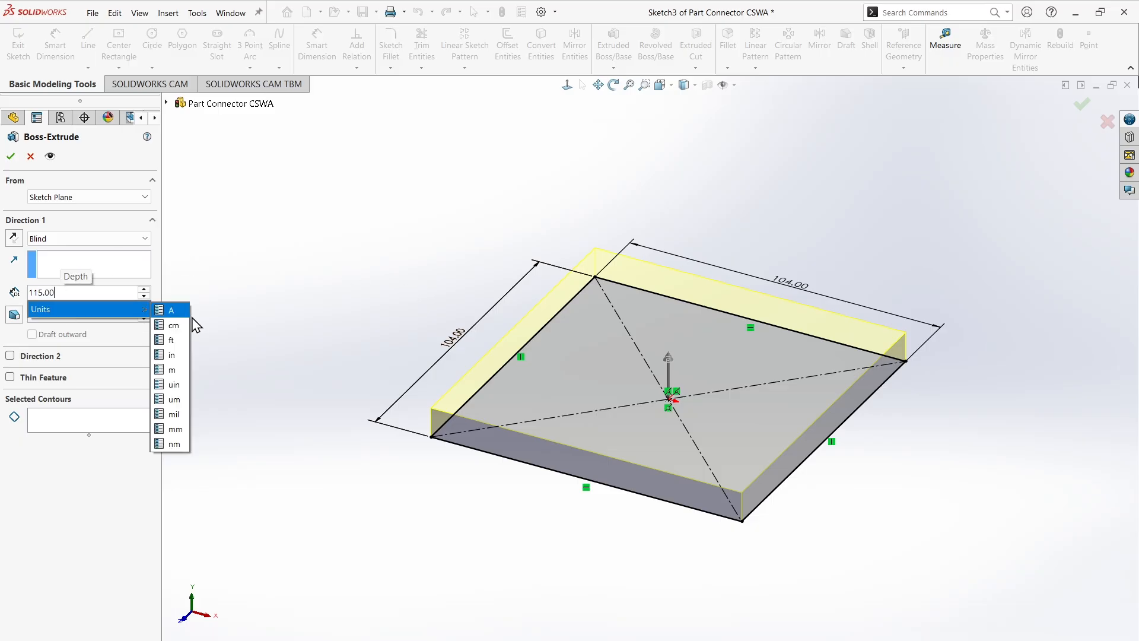
pyautogui.click(188, 434)
pyautogui.write('/2')
pyautogui.press('Return')
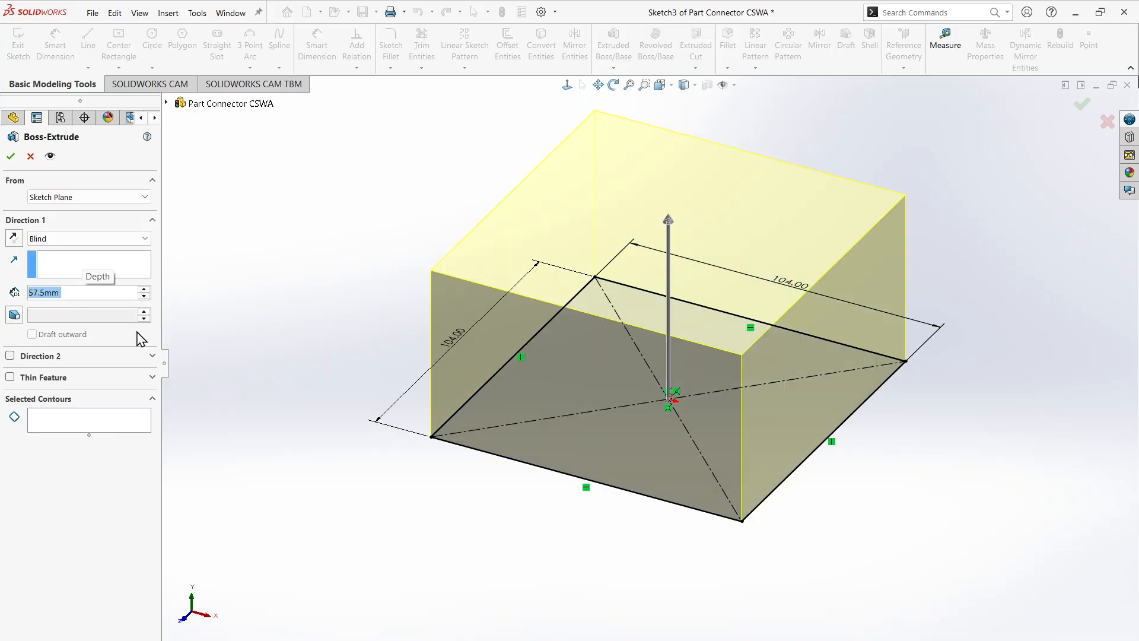
# - Add a 23° inward draft to the extrusion and finish the feature
pyautogui.click(14, 315)
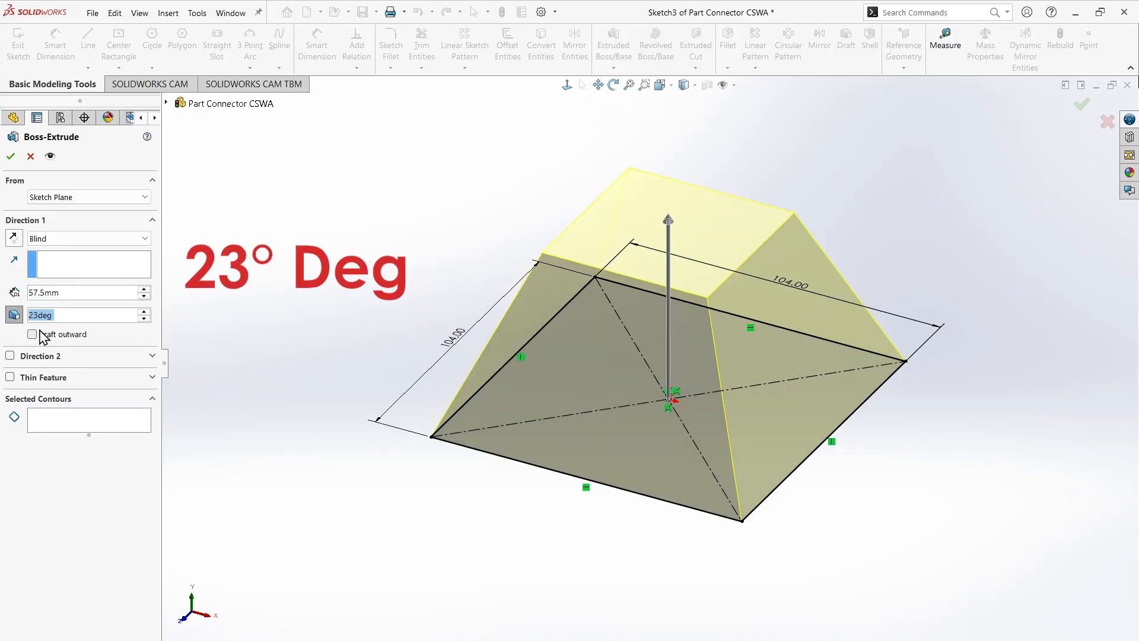
pyautogui.click(35, 316)
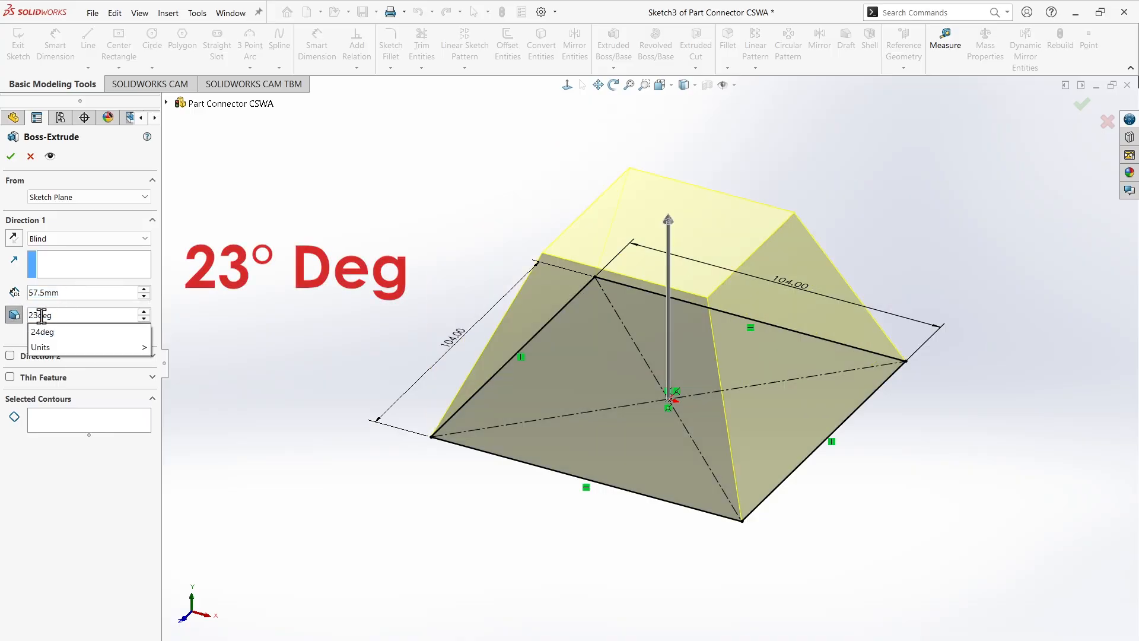
pyautogui.click(102, 316)
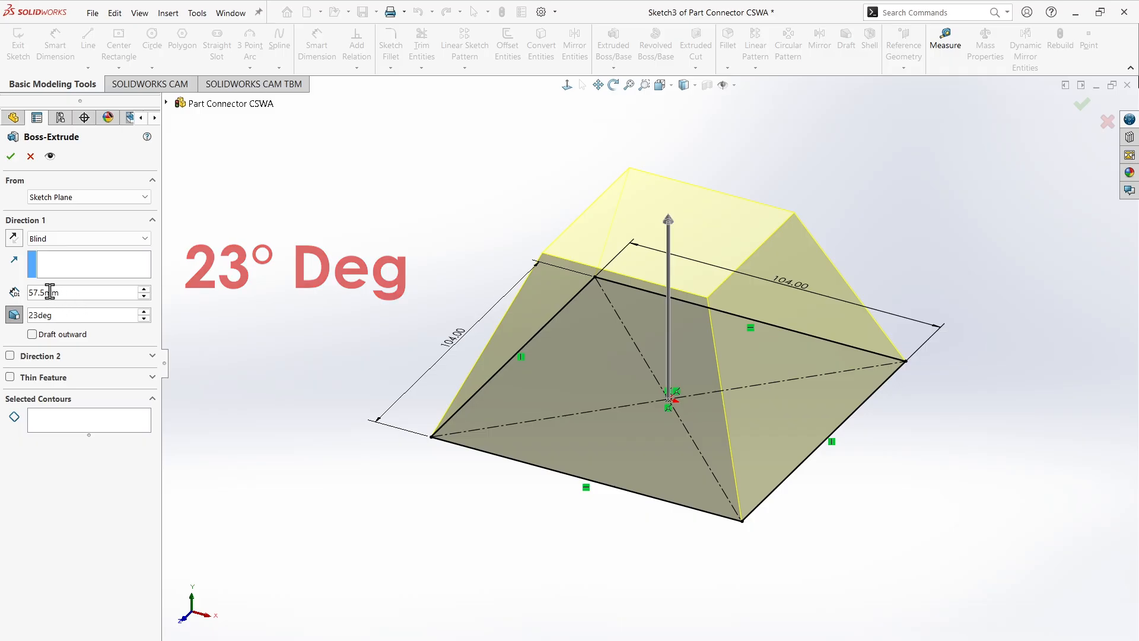
pyautogui.click(10, 156)
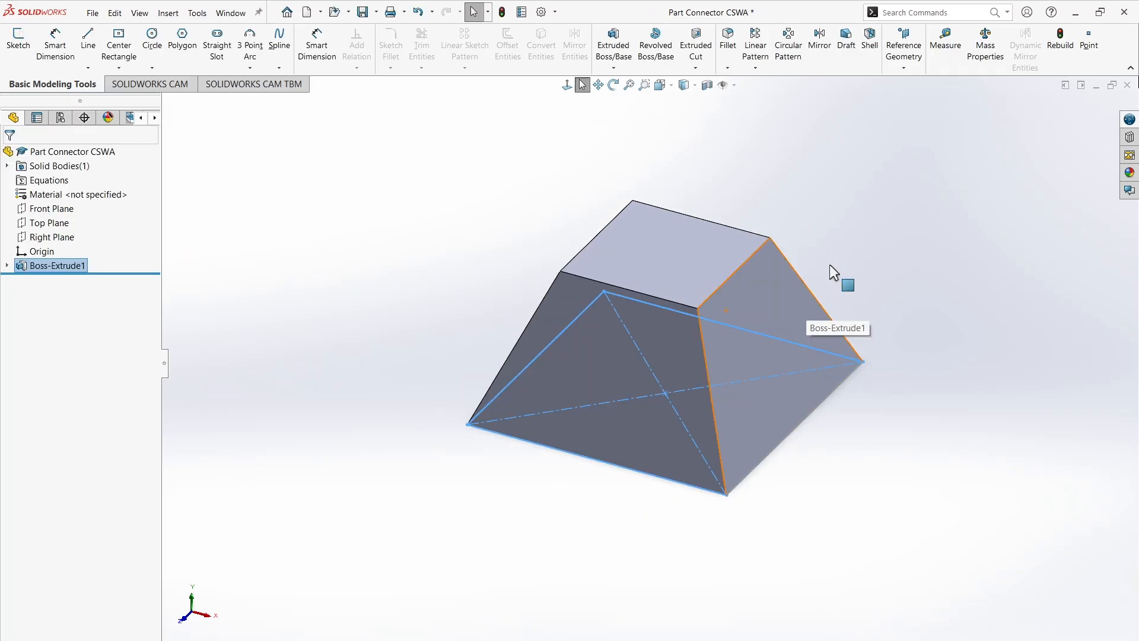
# - Mirror the tapered extrusion about its small upper face
pyautogui.keyDown('ctrl'); pyautogui.moveTo(849, 254); pyautogui.dragTo(890, 274, button='middle'); pyautogui.keyUp('ctrl')
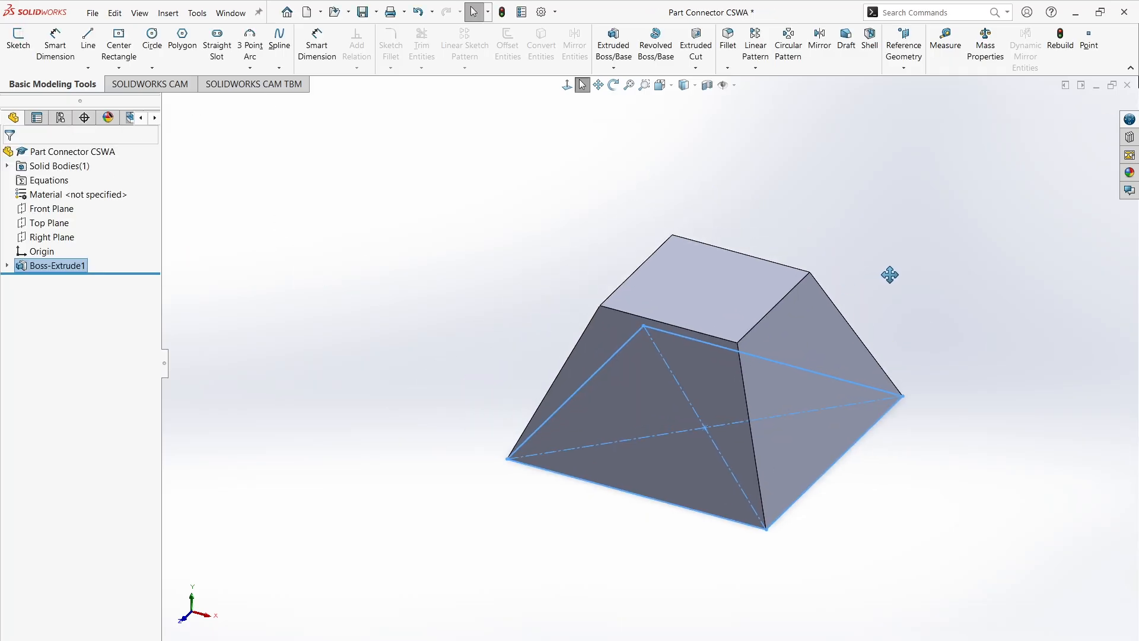
pyautogui.click(819, 42)
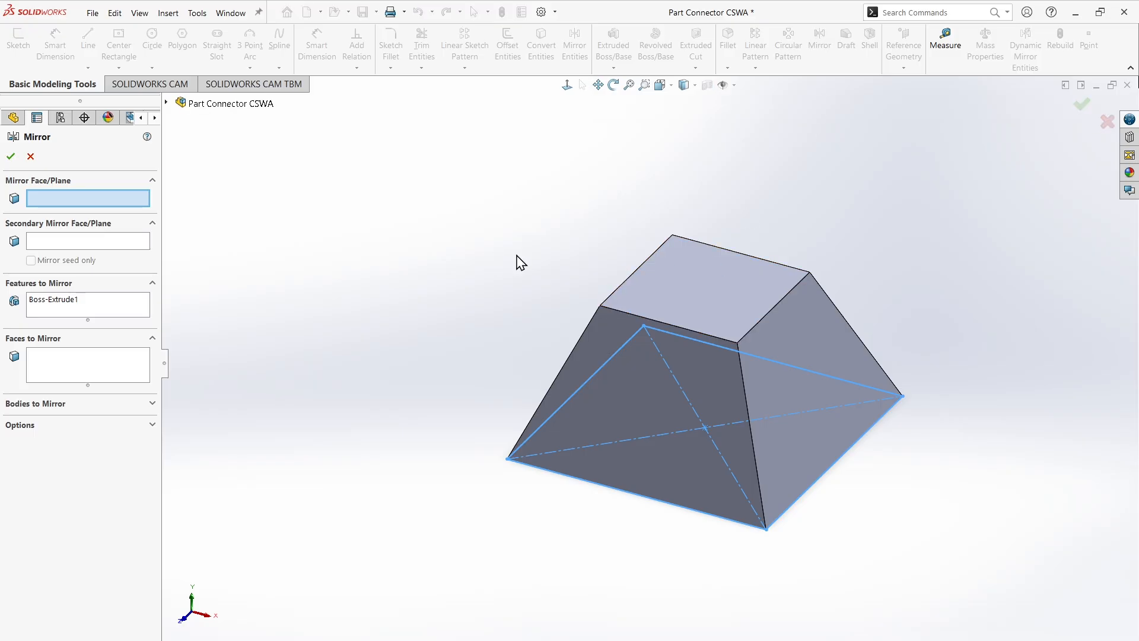
pyautogui.click(705, 271)
pyautogui.click(13, 163)
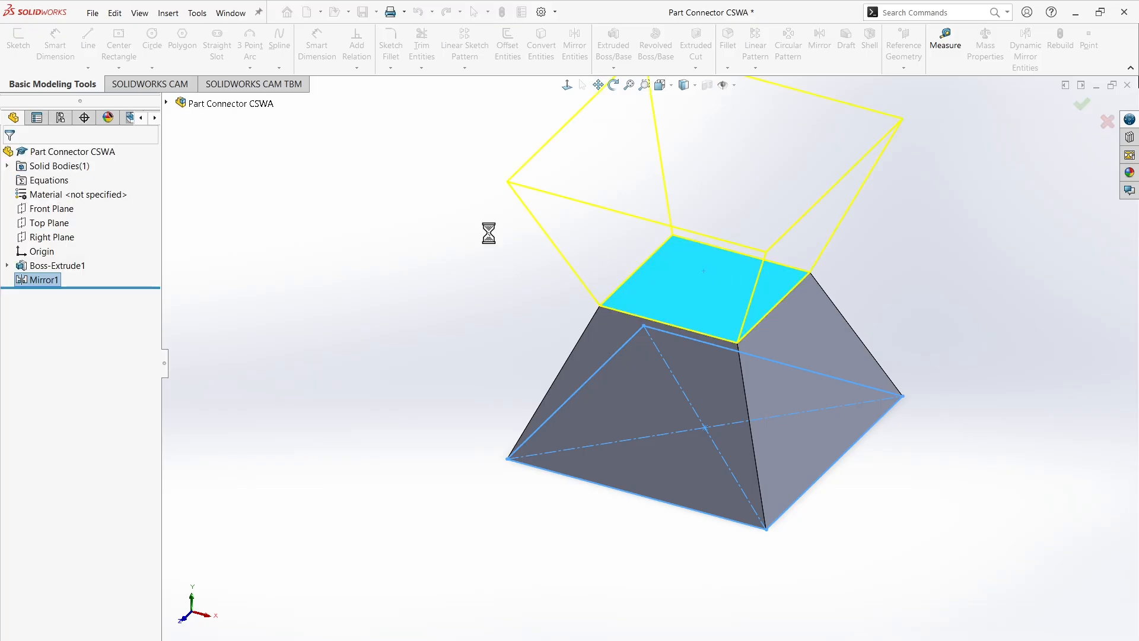
# - Sketch a circle of about 26.6 mm radius on the mirrored body's upper square face, centred on the origin
pyautogui.scroll(1, 664, 248)
pyautogui.keyDown('ctrl'); pyautogui.moveTo(874, 219); pyautogui.dragTo(663, 287, button='middle'); pyautogui.keyUp('ctrl')
pyautogui.click(545, 261)
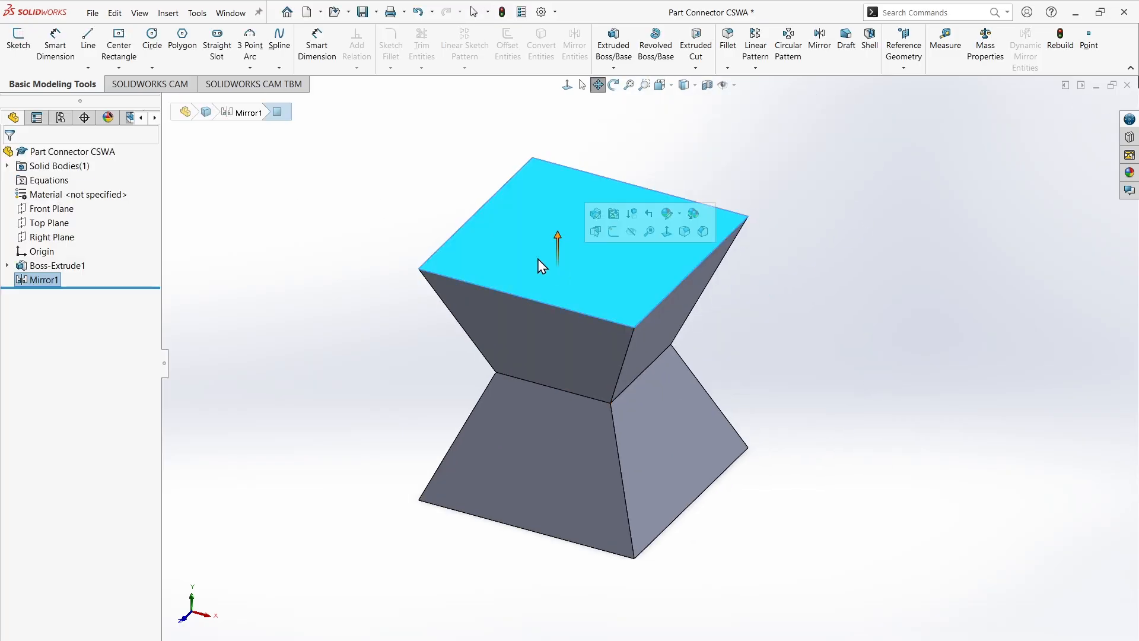
pyautogui.click(18, 38)
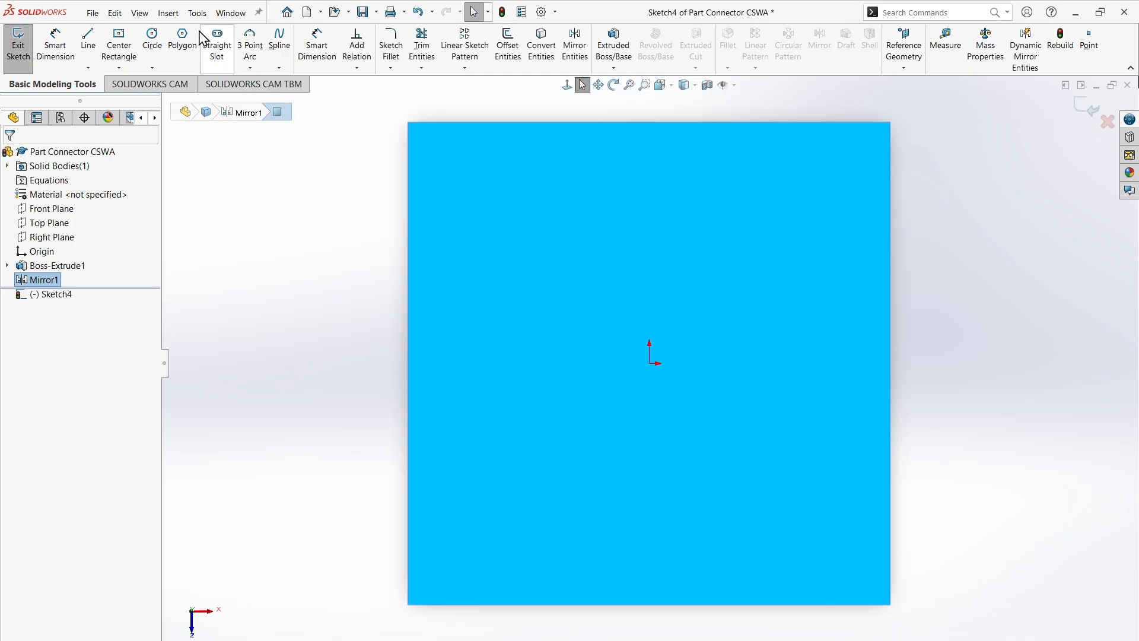
pyautogui.click(152, 41)
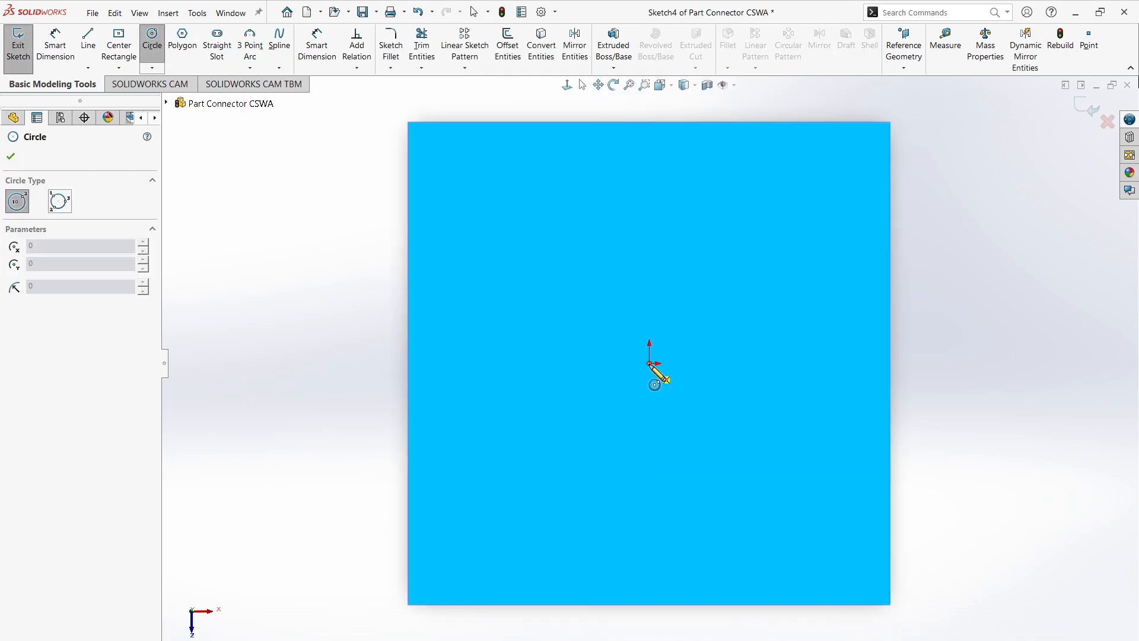
pyautogui.click(650, 363)
pyautogui.click(766, 326)
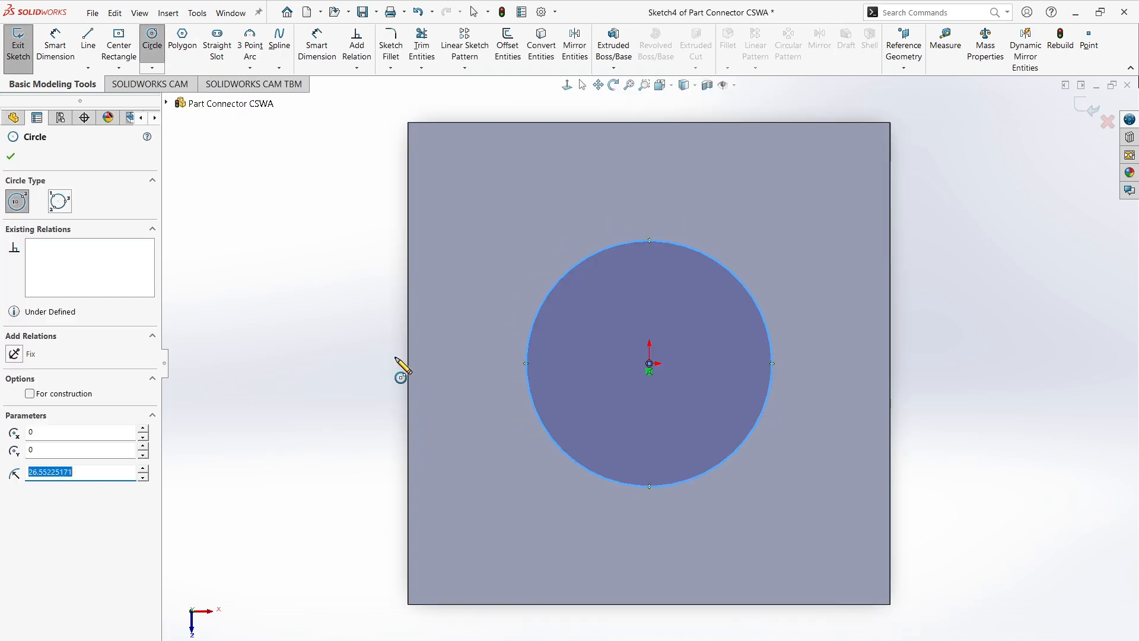
# - Look up the hole size in the PDFgear drawing and, back in SOLIDWORKS, set the circle's diameter to 50 mm
pyautogui.hotkey('alt', 'Tab')
pyautogui.scroll(-5, 829, 397)
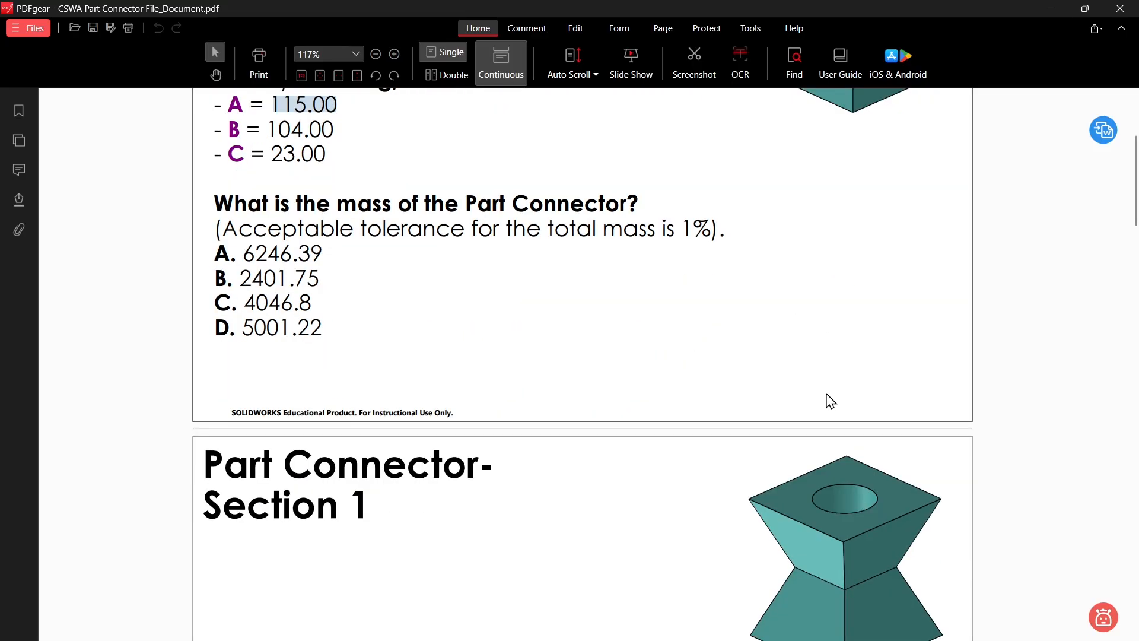
pyautogui.scroll(-5, 830, 401)
pyautogui.scroll(-3, 714, 439)
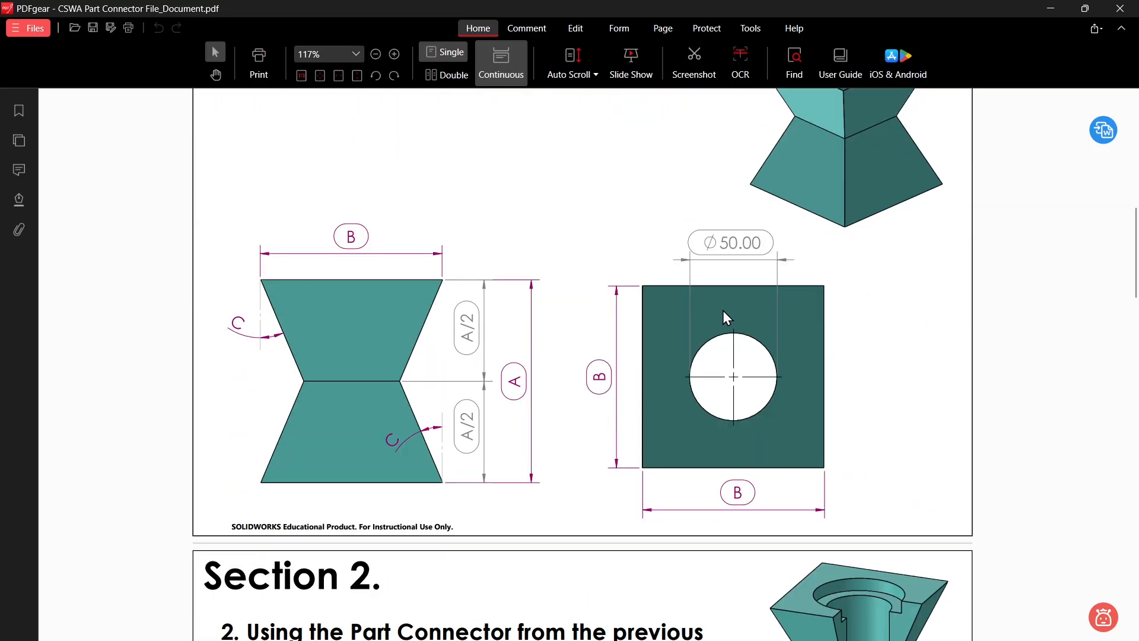
pyautogui.hotkey('alt', 'Tab')
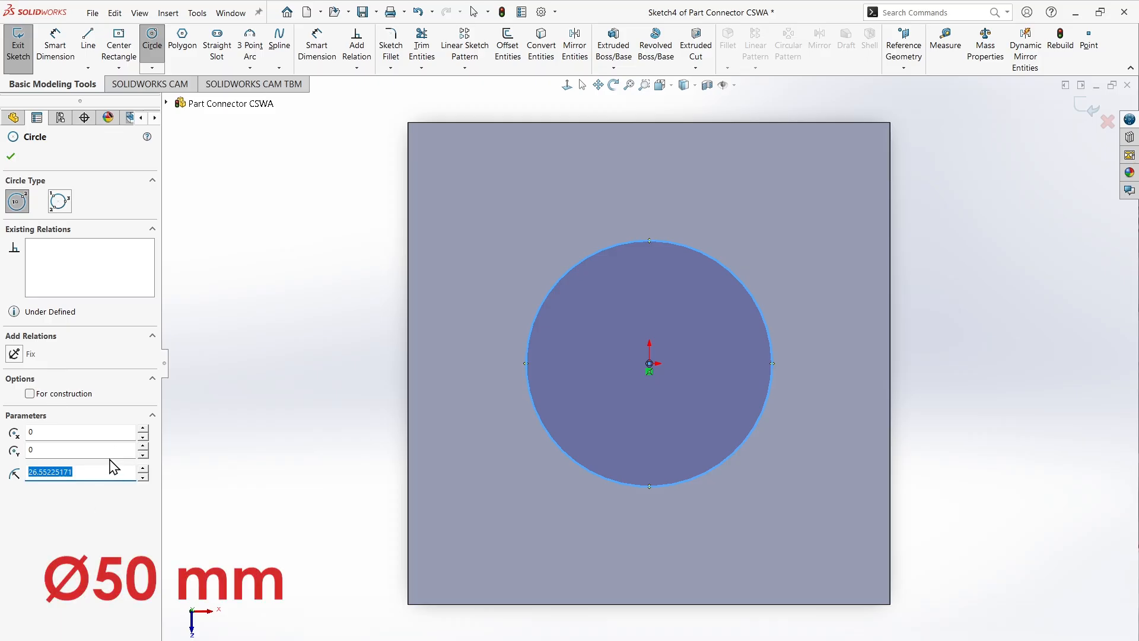
pyautogui.click(13, 156)
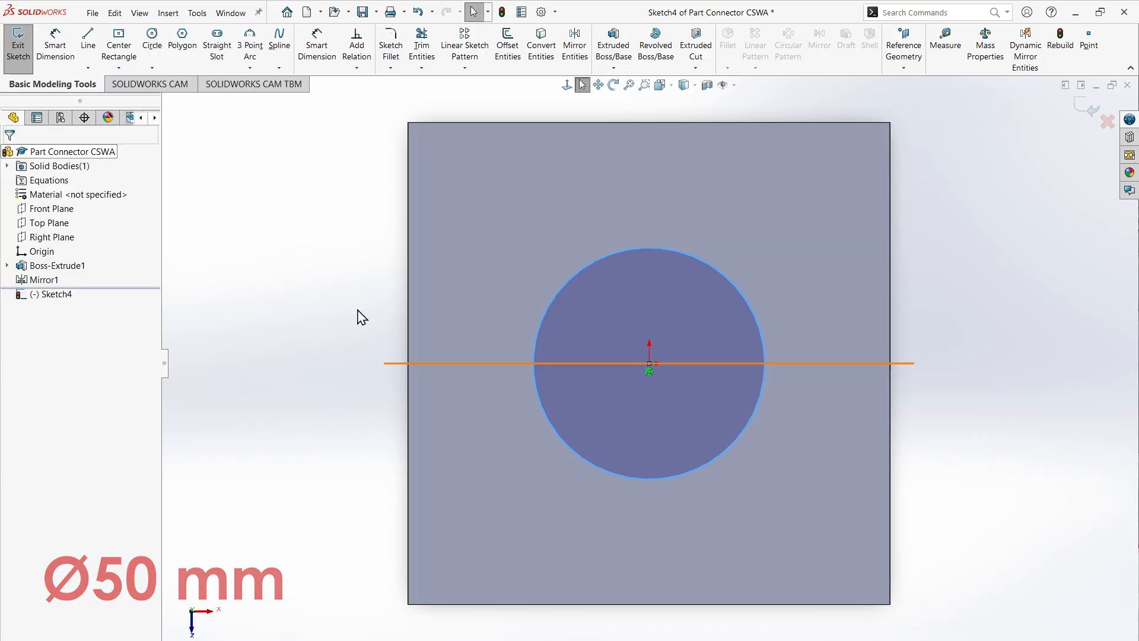
# - Cut the 50 mm circle through the whole body with an Extruded Cut set to Through All - Both
pyautogui.moveTo(806, 348); pyautogui.dragTo(810, 242, button='middle')
pyautogui.press('f')
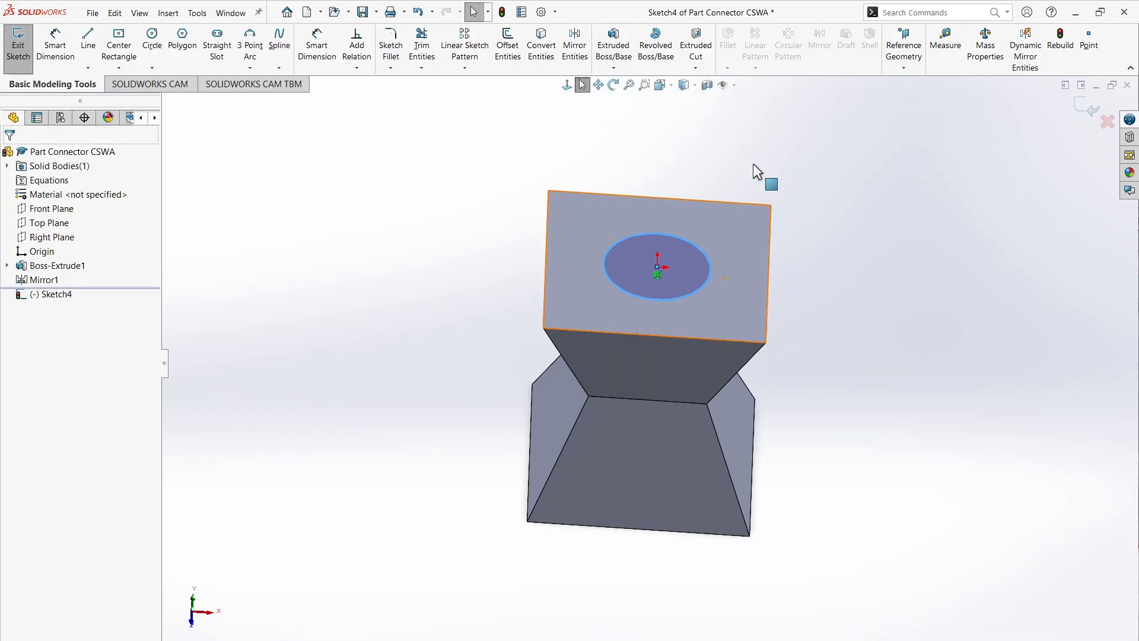
pyautogui.click(695, 45)
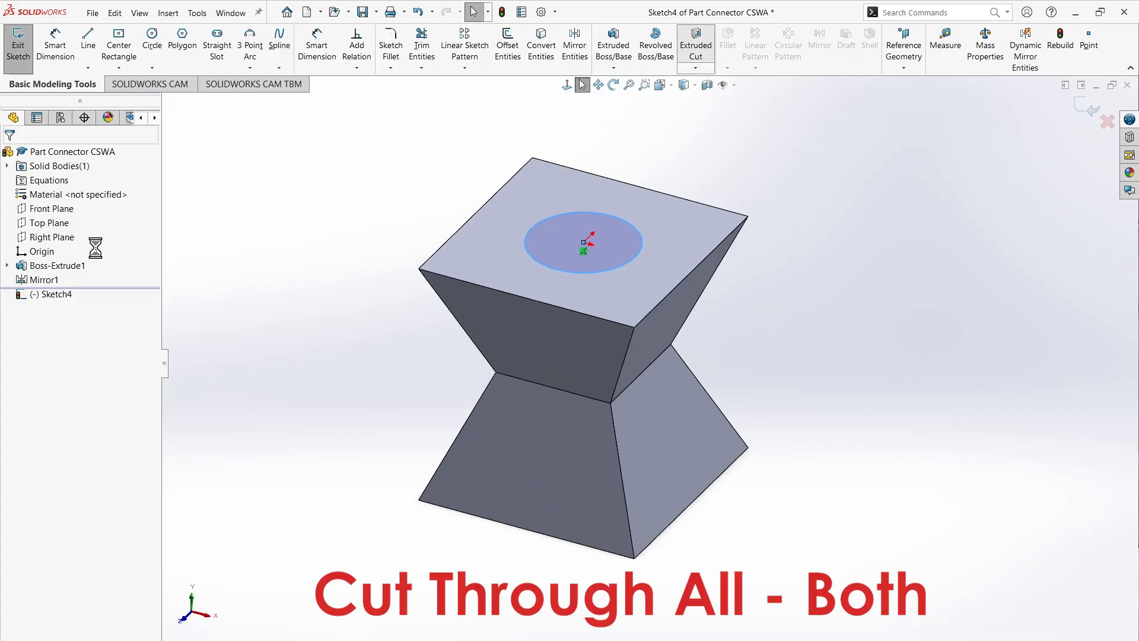
pyautogui.click(107, 238)
pyautogui.click(97, 272)
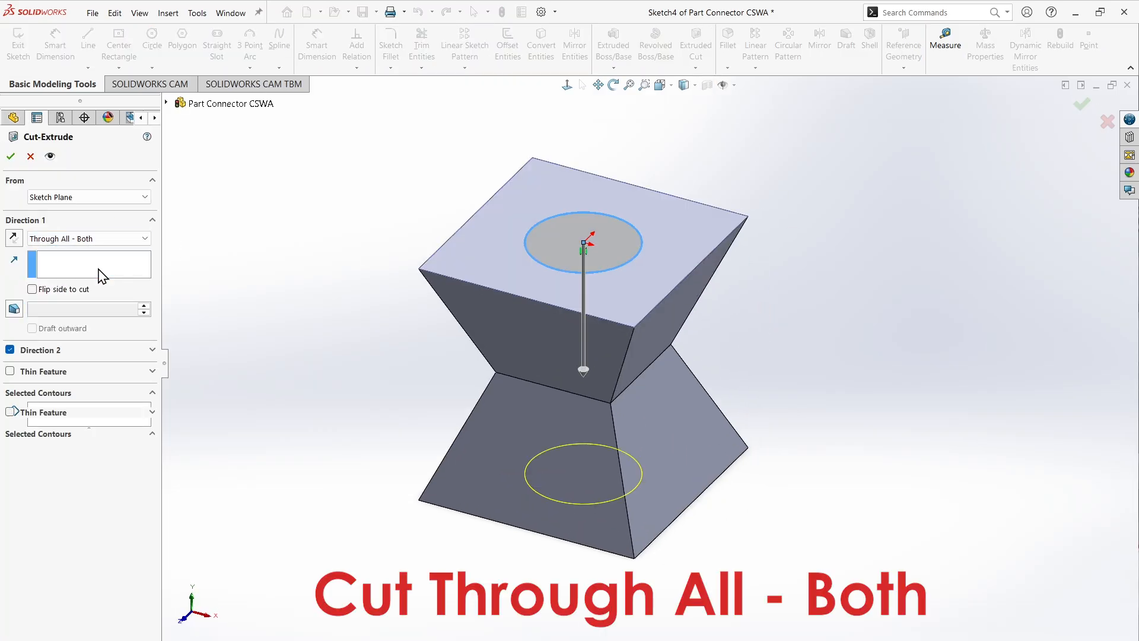
pyautogui.moveTo(528, 280); pyautogui.dragTo(366, 178, button='middle')
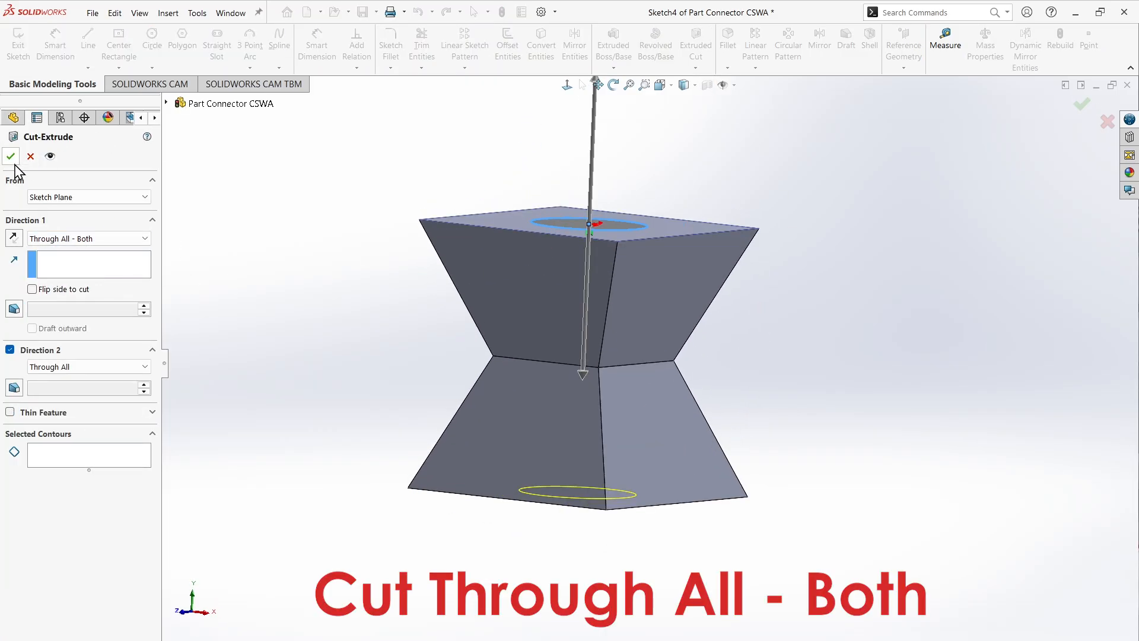
pyautogui.press('Return')
# - Open the part's material for editing and copy the material name Cast Stainless Steel from the PDFgear specification
pyautogui.moveTo(678, 180); pyautogui.dragTo(684, 290, button='middle')
pyautogui.keyDown('ctrl'); pyautogui.moveTo(860, 300); pyautogui.dragTo(953, 285, button='middle'); pyautogui.keyUp('ctrl')
pyautogui.rightClick(104, 200)
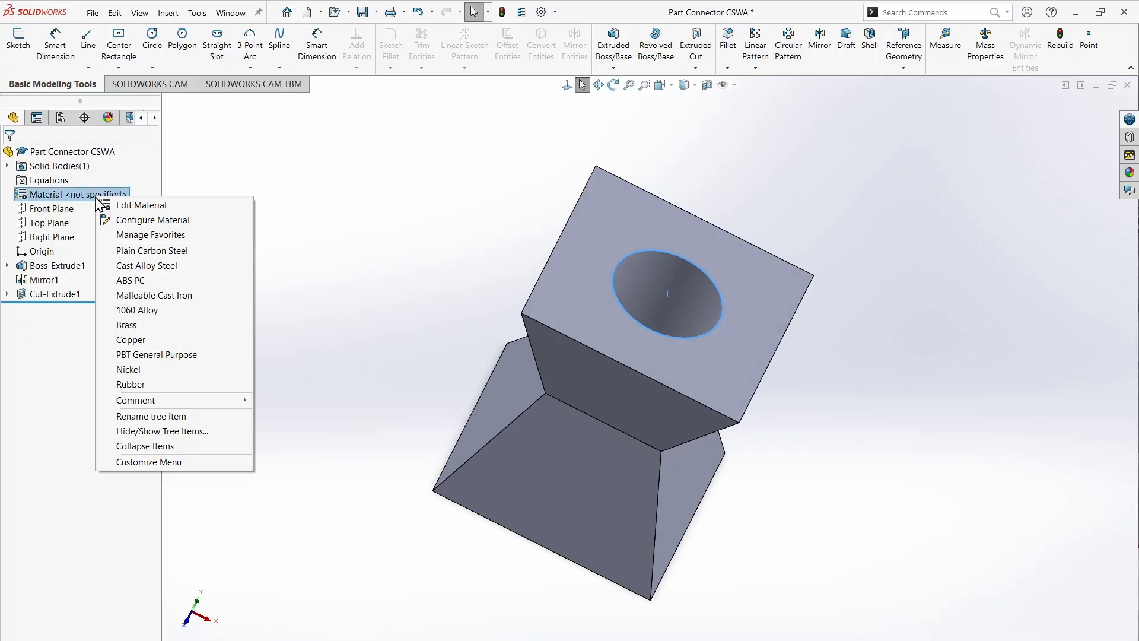
pyautogui.click(157, 217)
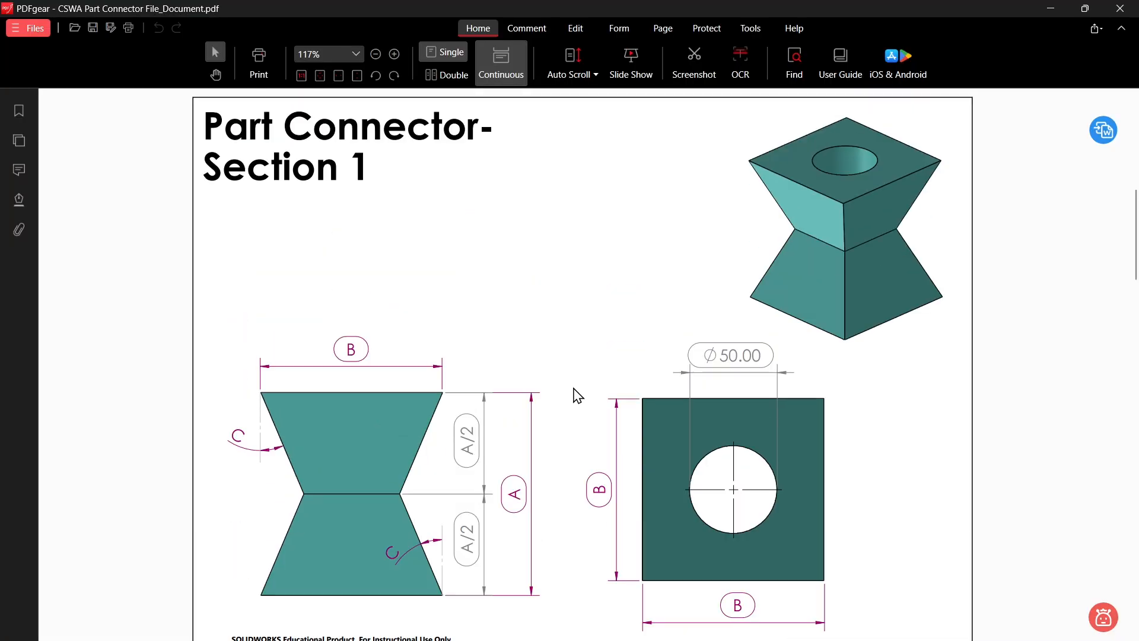
pyautogui.scroll(8, 574, 394)
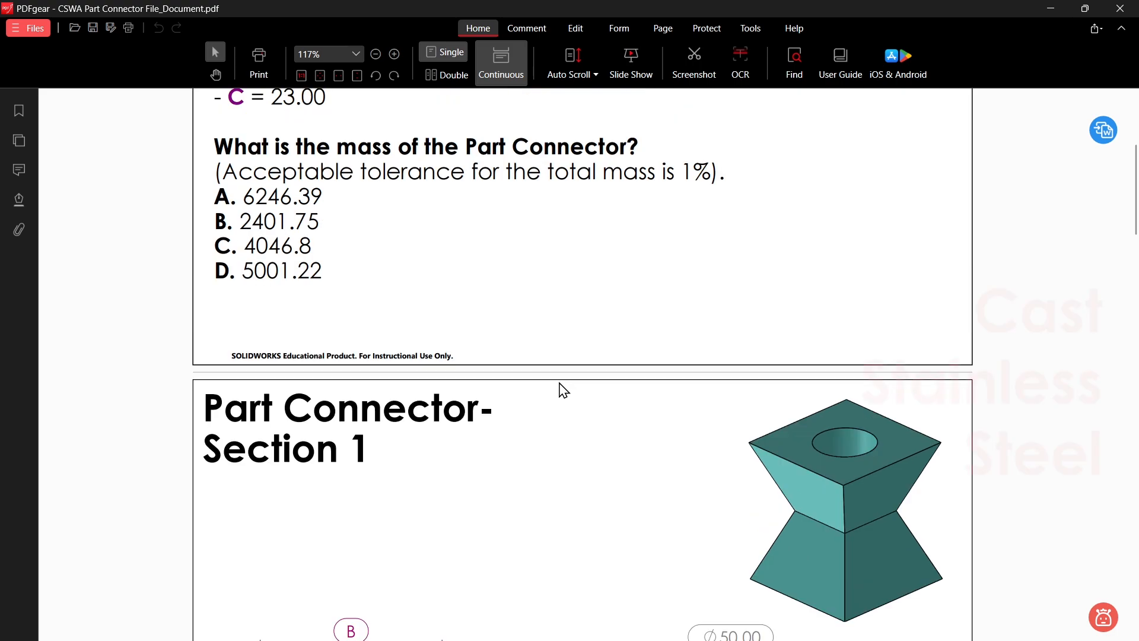
pyautogui.moveTo(317, 167); pyautogui.dragTo(518, 168)
# - Back in SOLIDWORKS, search the material library for Cast Stainless Steel and apply it to the part
pyautogui.hotkey('alt', 'Tab')
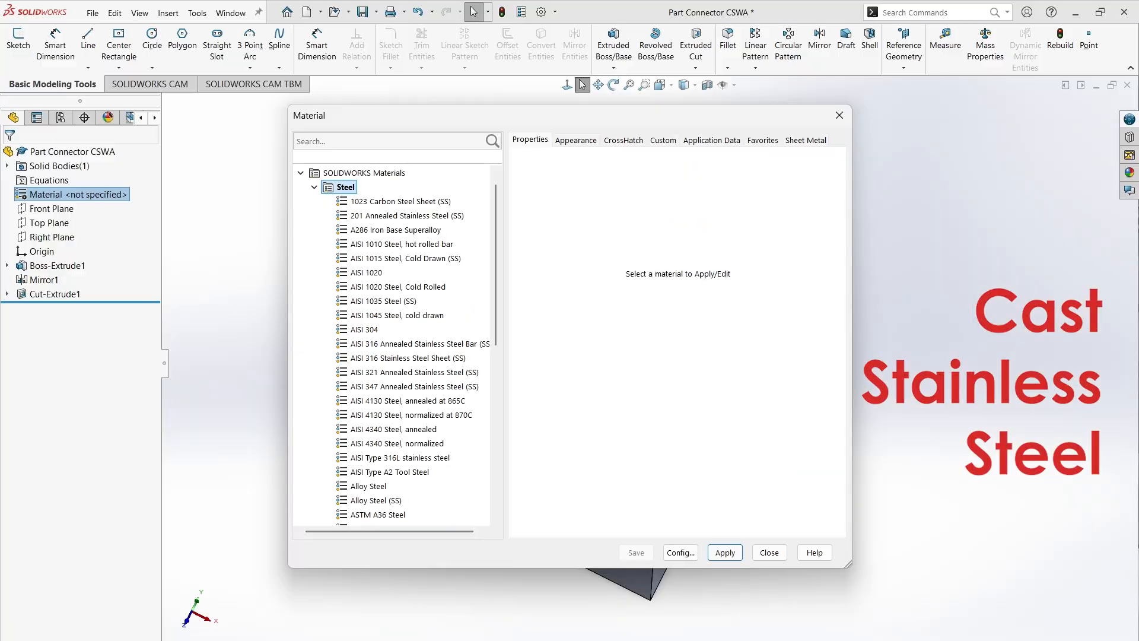
pyautogui.click(401, 143)
pyautogui.hotkey('ctrl', 'v')
pyautogui.click(408, 203)
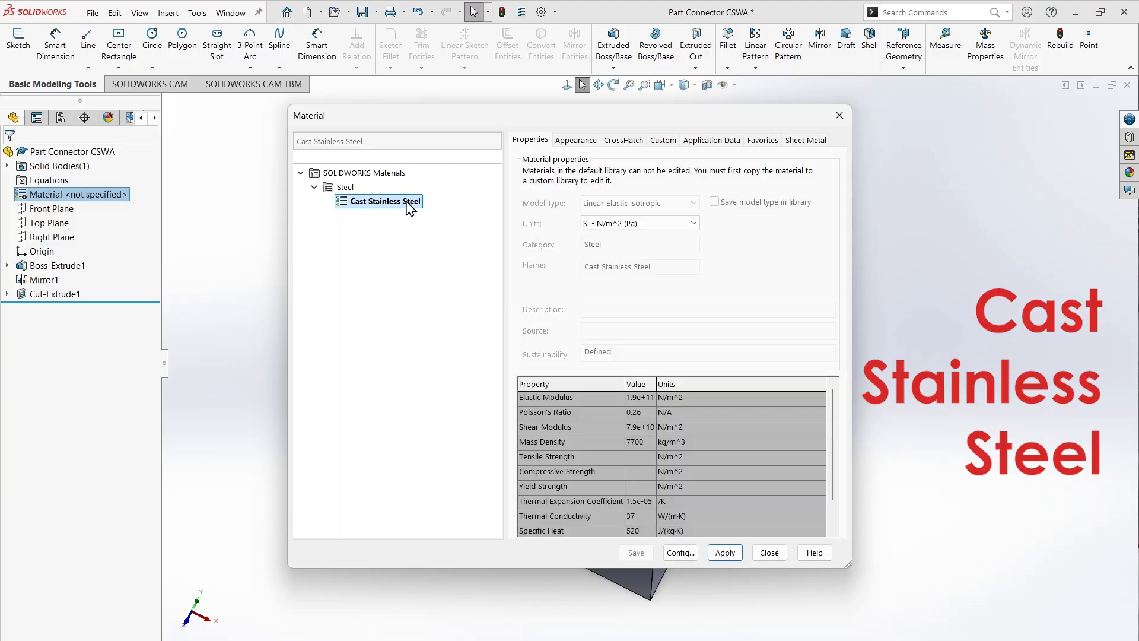
pyautogui.click(725, 552)
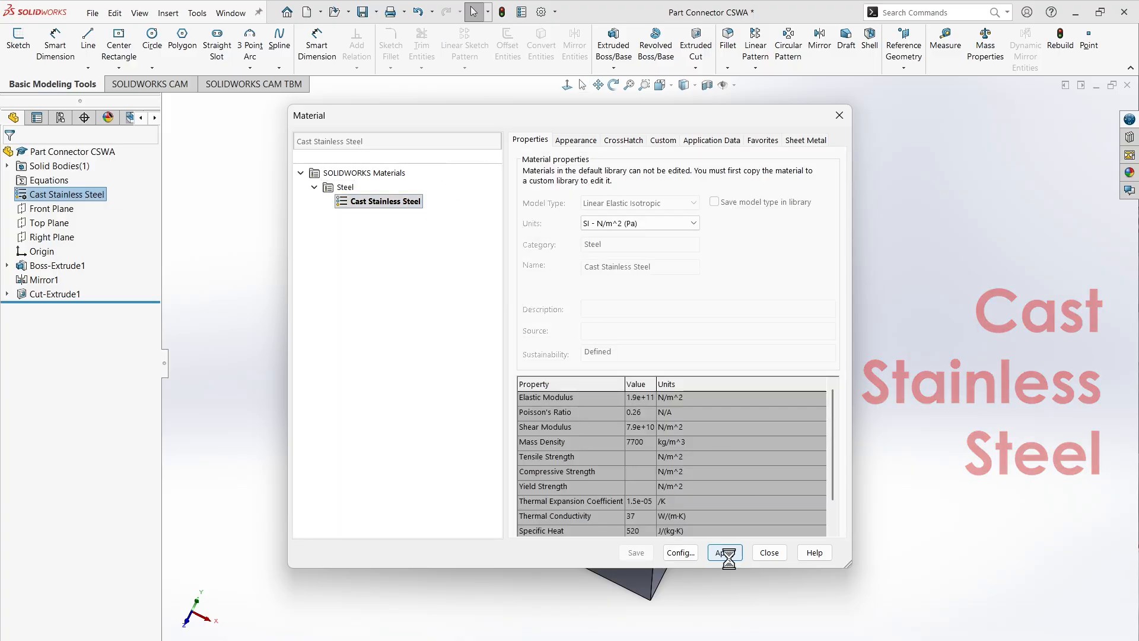
pyautogui.click(768, 552)
# - Calculate the part's mass properties and highlight the matching answer "C. 4046.8" in yellow in the PDFgear document
pyautogui.moveTo(812, 380); pyautogui.dragTo(737, 311, button='middle')
pyautogui.click(984, 41)
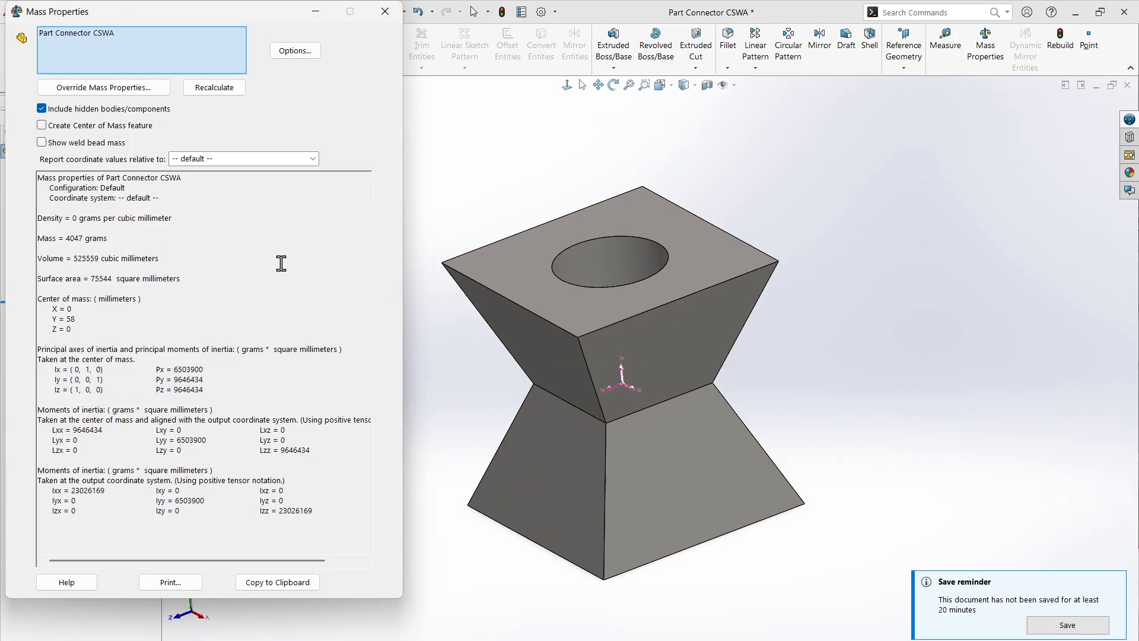
pyautogui.hotkey('alt', 'Tab')
pyautogui.scroll(2, 250, 372)
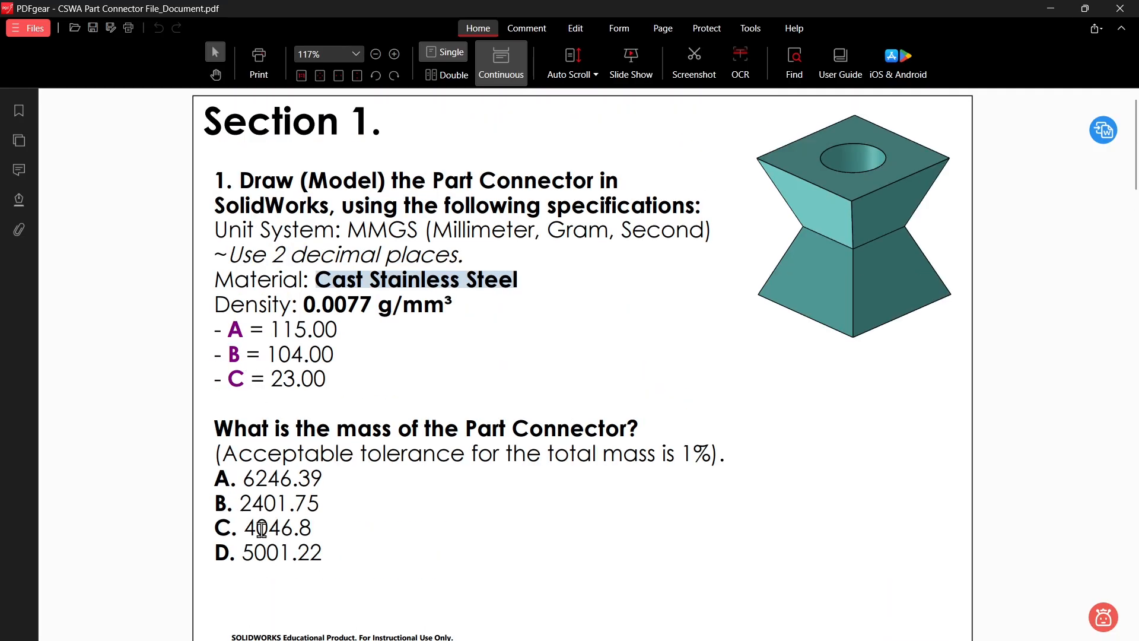
pyautogui.moveTo(325, 537); pyautogui.dragTo(214, 530)
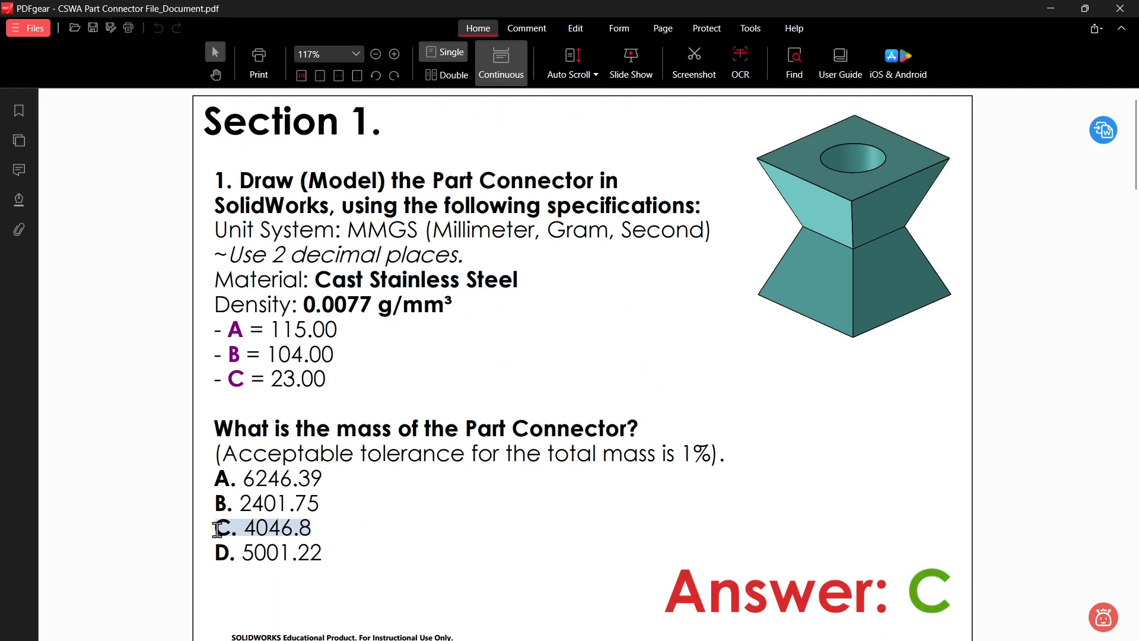
pyautogui.click(455, 541)
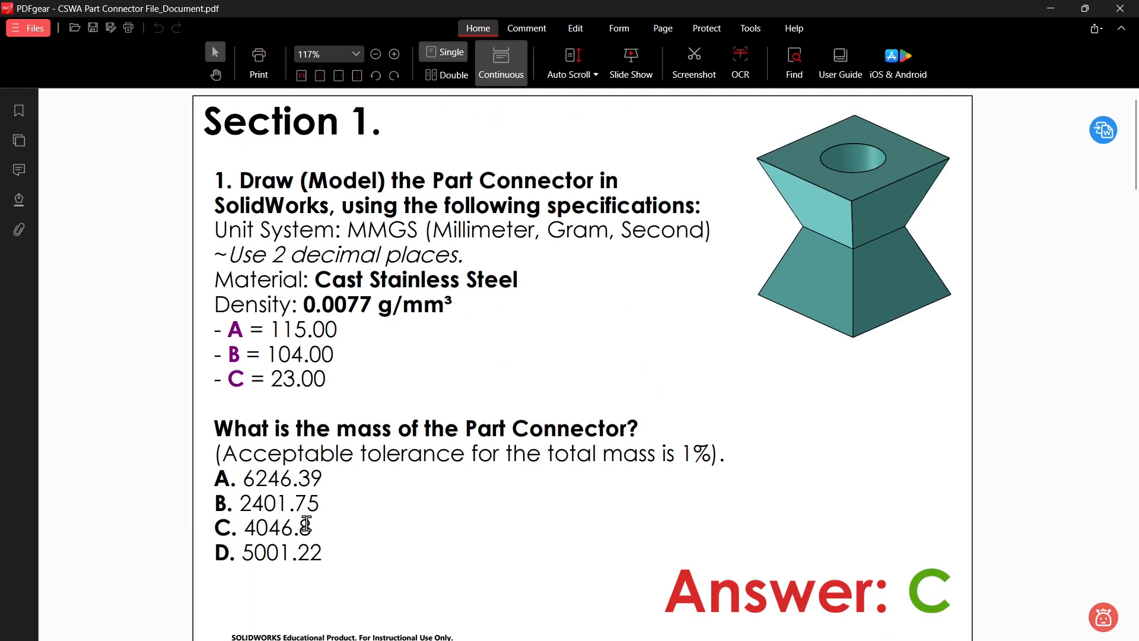
pyautogui.moveTo(312, 528); pyautogui.dragTo(217, 528)
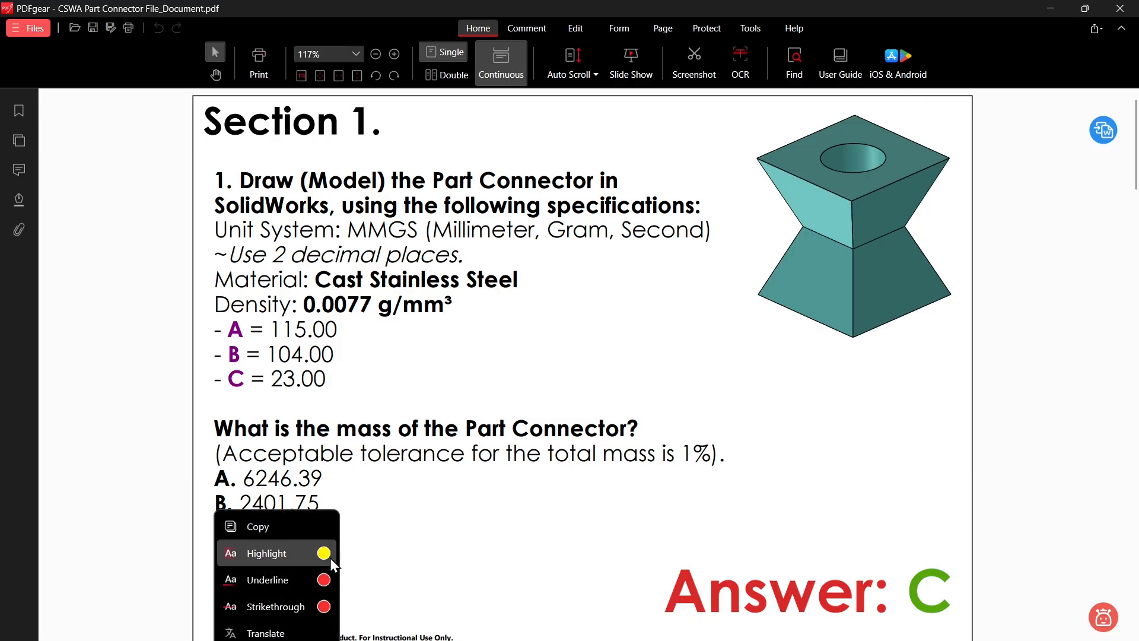
pyautogui.click(328, 558)
# - Read the Section 2 question and its drawing in the PDF for the modifications required on the Part Connector
pyautogui.scroll(-6, 674, 496)
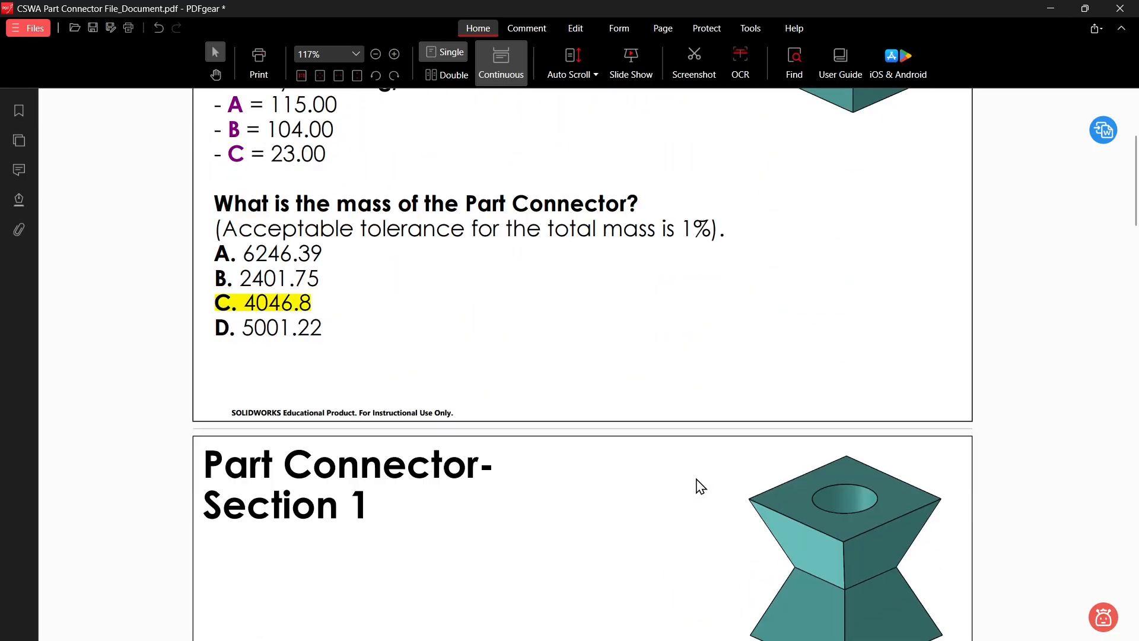
pyautogui.scroll(-10, 702, 485)
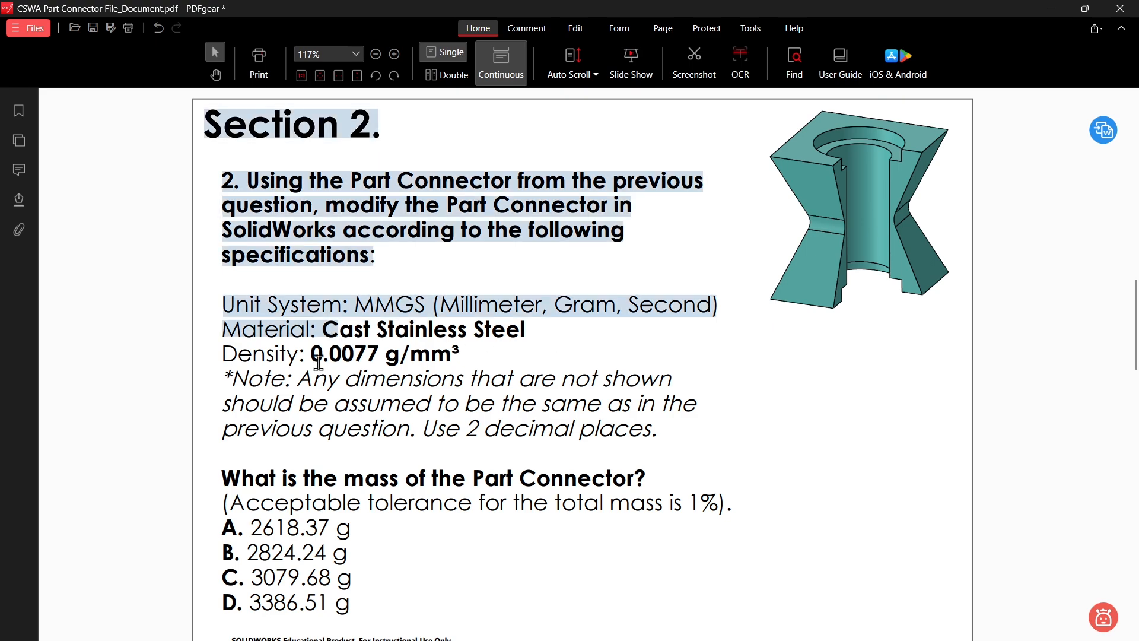
pyautogui.scroll(-5, 418, 477)
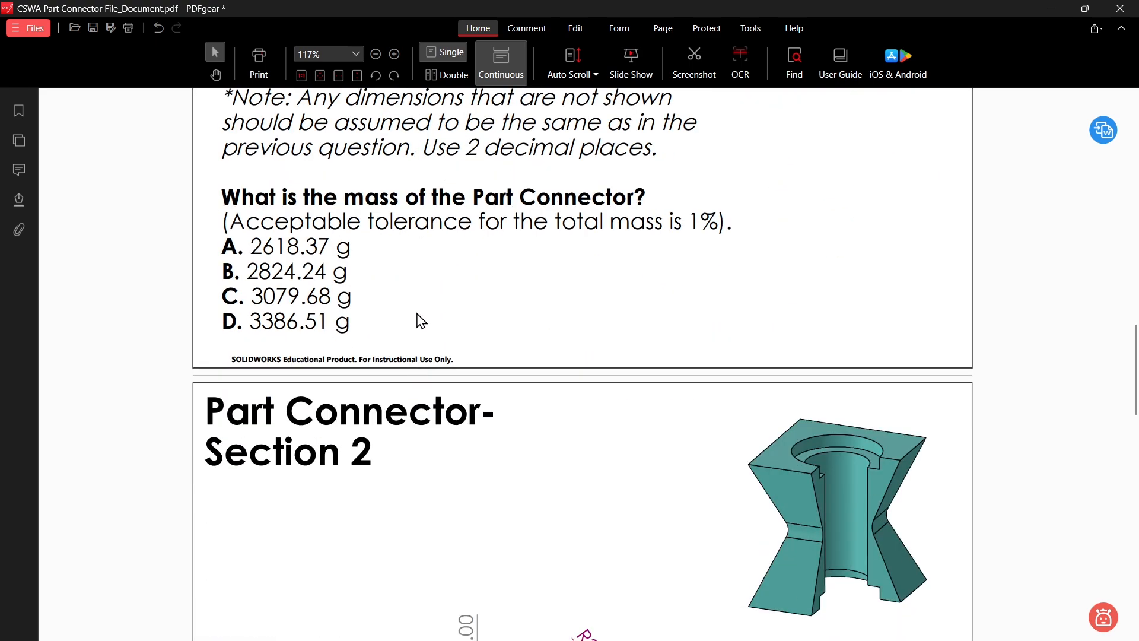
pyautogui.scroll(-7, 418, 324)
pyautogui.scroll(2, 445, 410)
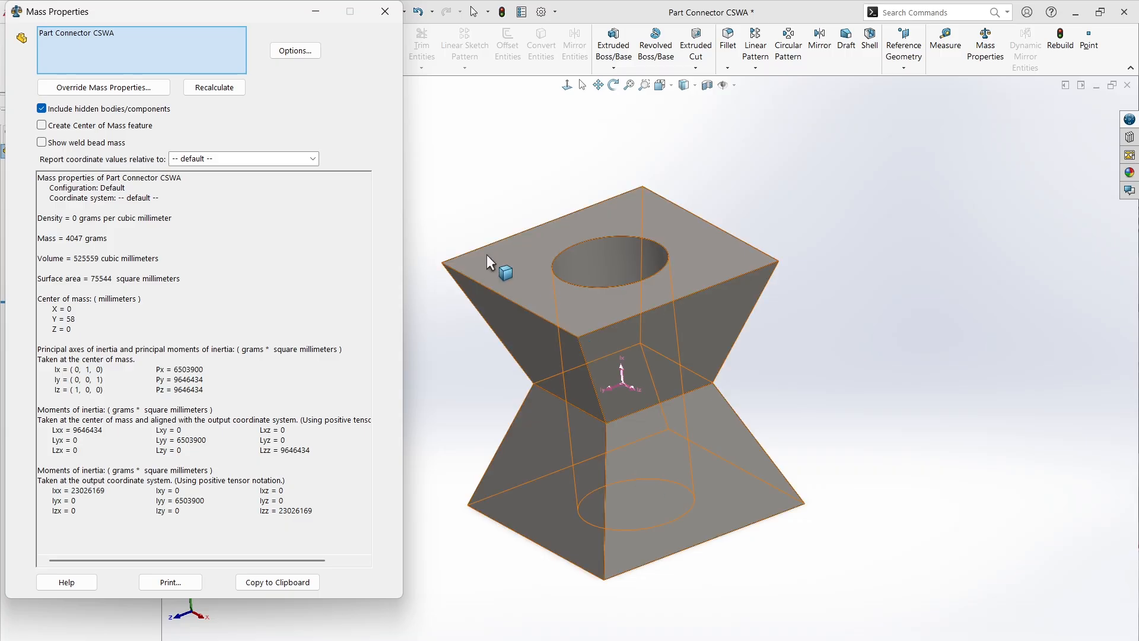
# - Back in SOLIDWORKS, close the mass results and sketch a circle of about 30.5 mm radius on the upper square face, centred on the origin
pyautogui.click(384, 12)
pyautogui.click(539, 228)
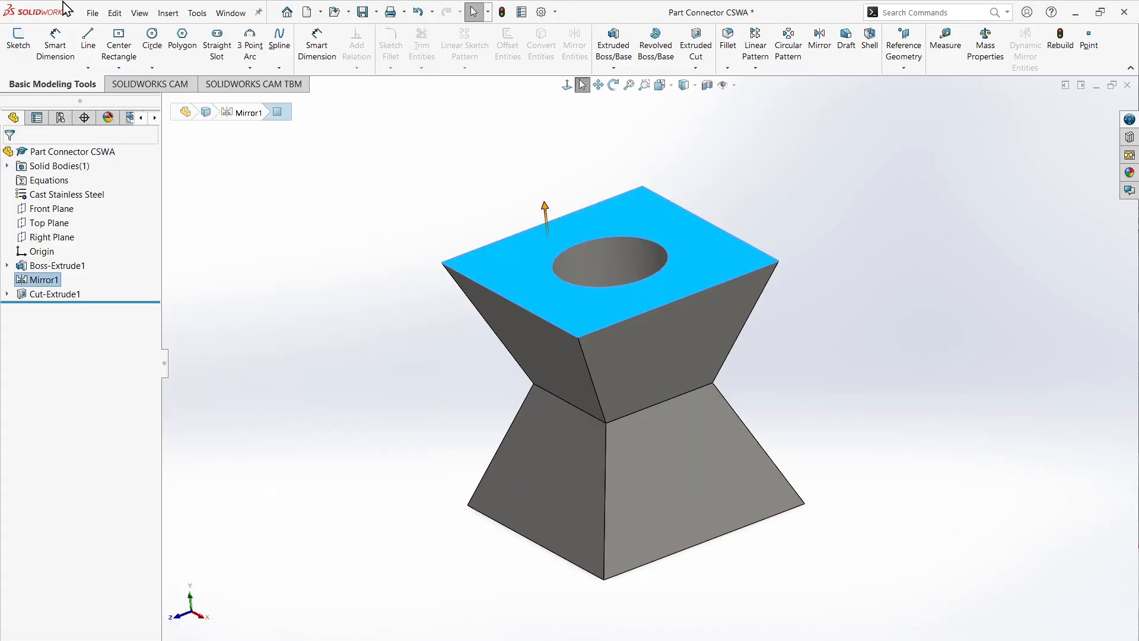
pyautogui.click(18, 40)
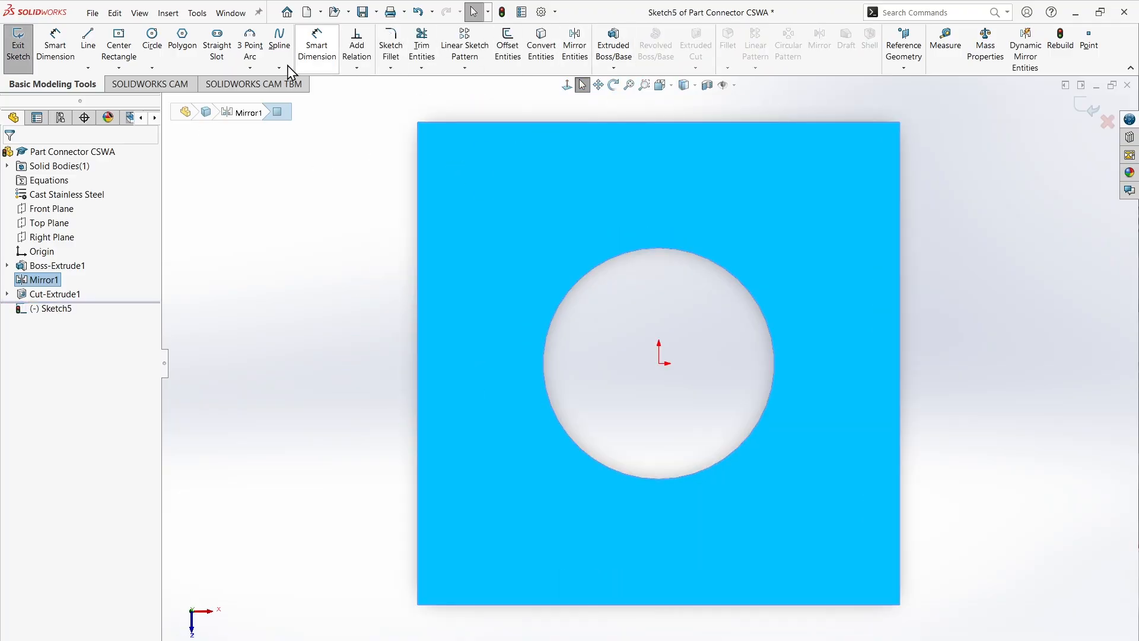
pyautogui.click(152, 41)
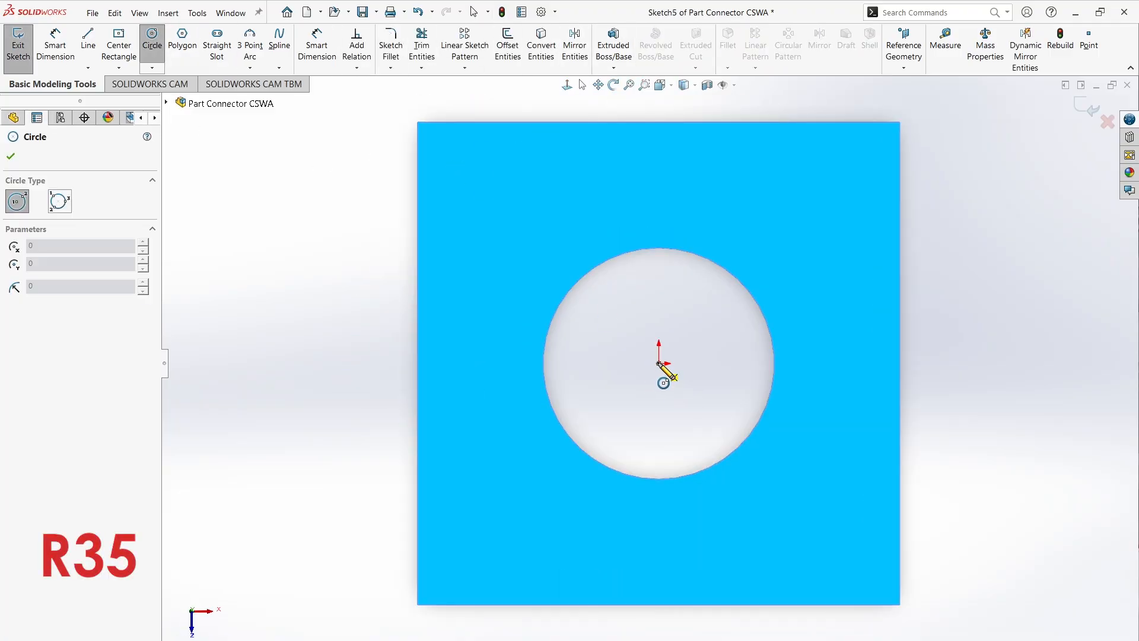
pyautogui.click(659, 364)
pyautogui.click(779, 385)
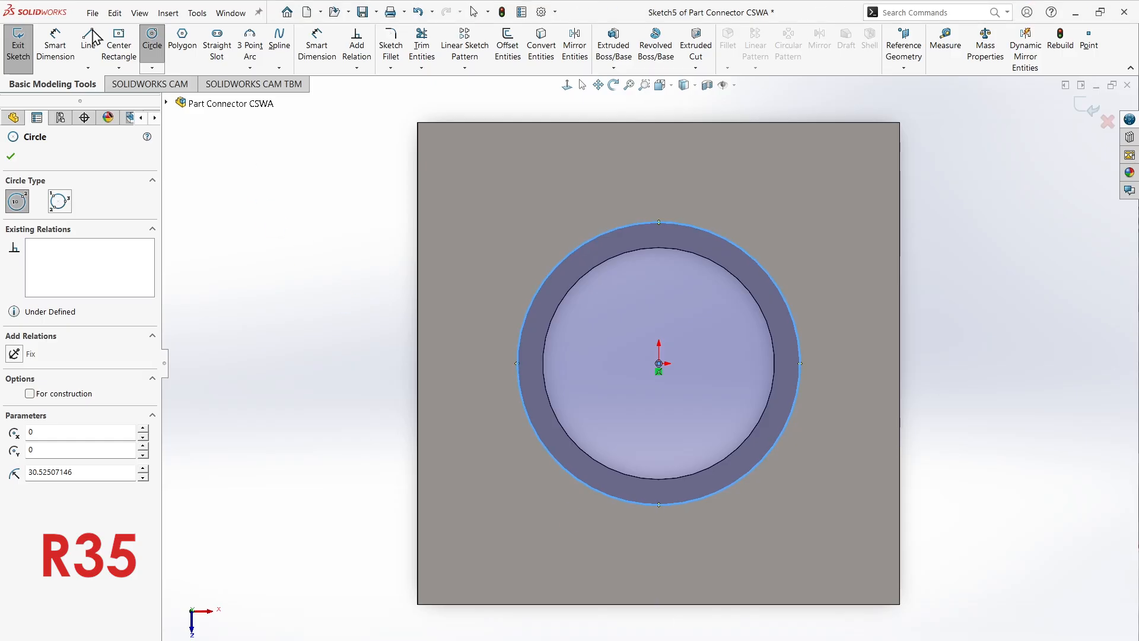
# - Dimension the new circle's diameter as 35*2, giving 70 mm
pyautogui.click(55, 44)
pyautogui.click(664, 221)
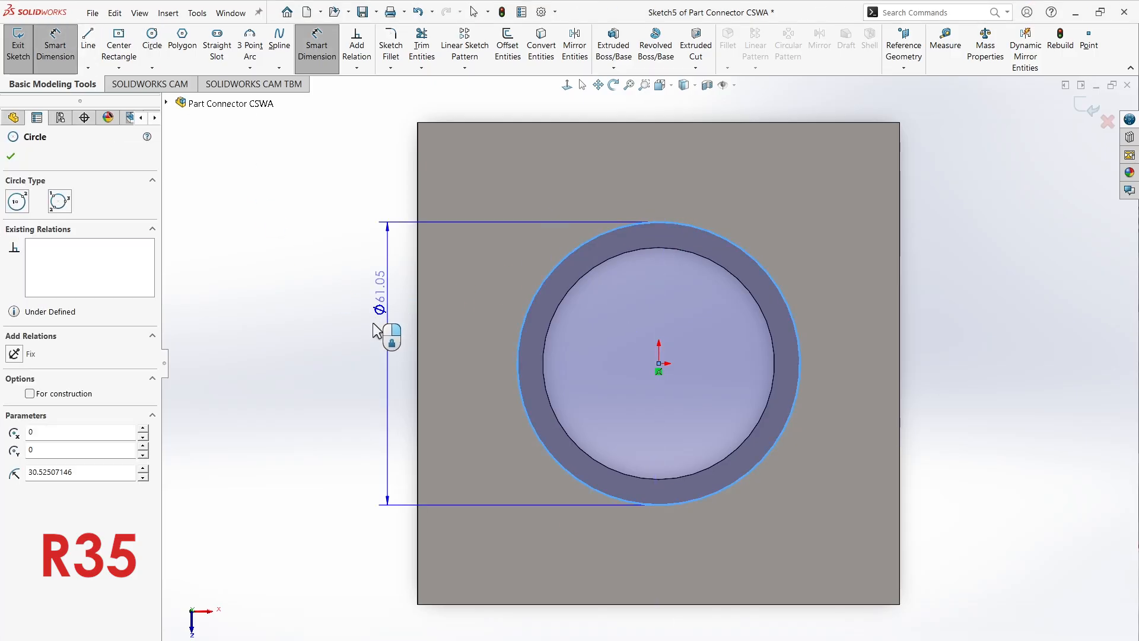
pyautogui.click(368, 351)
pyautogui.write('3')
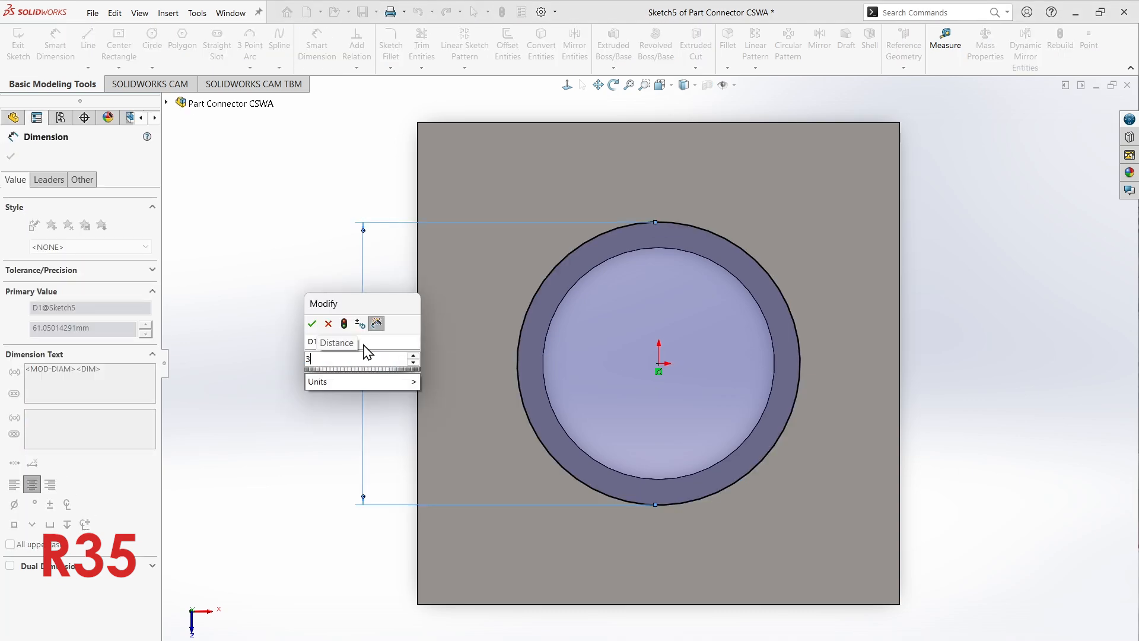
pyautogui.write('5*2')
pyautogui.press('Return')
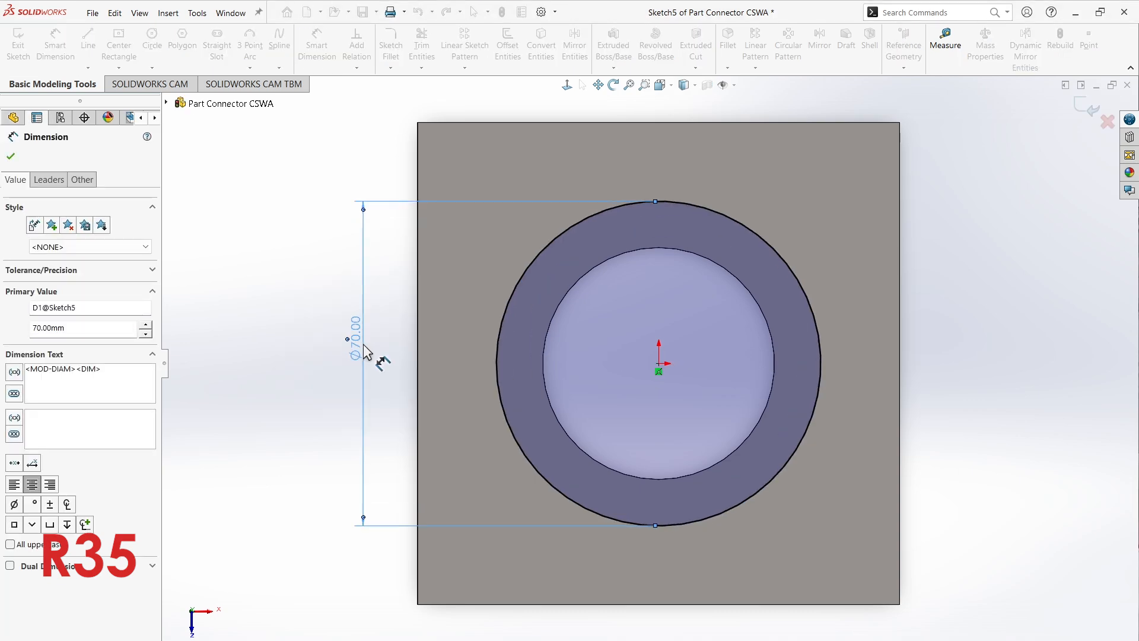
pyautogui.click(11, 156)
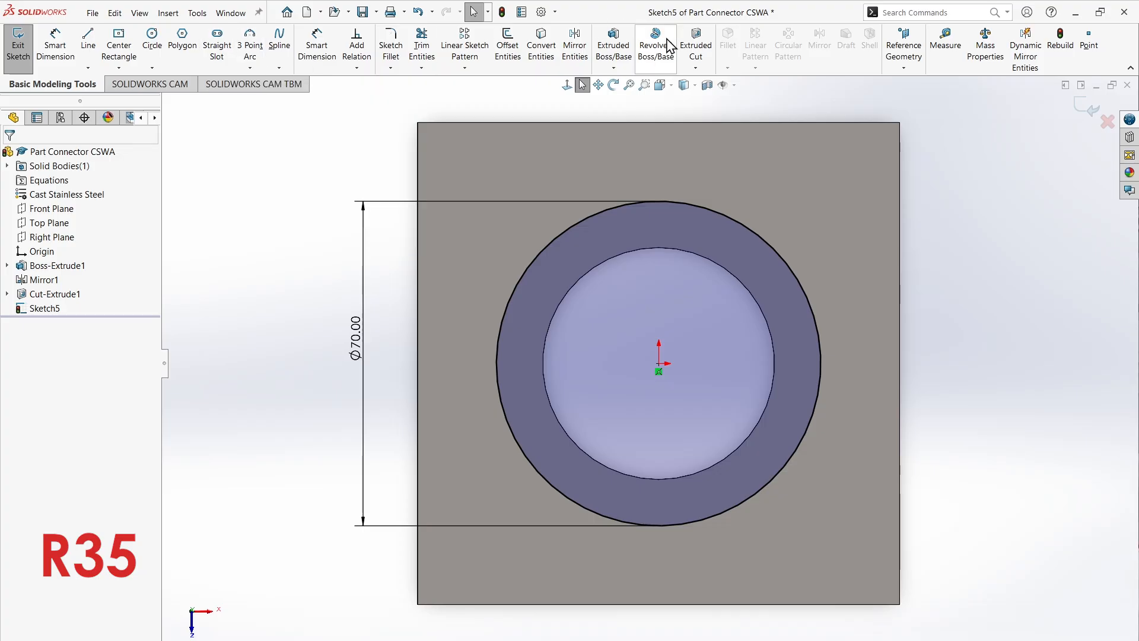
# - Cut the 70 mm circle into the upper face with a Blind Extruded Cut 10 mm deep
pyautogui.click(695, 45)
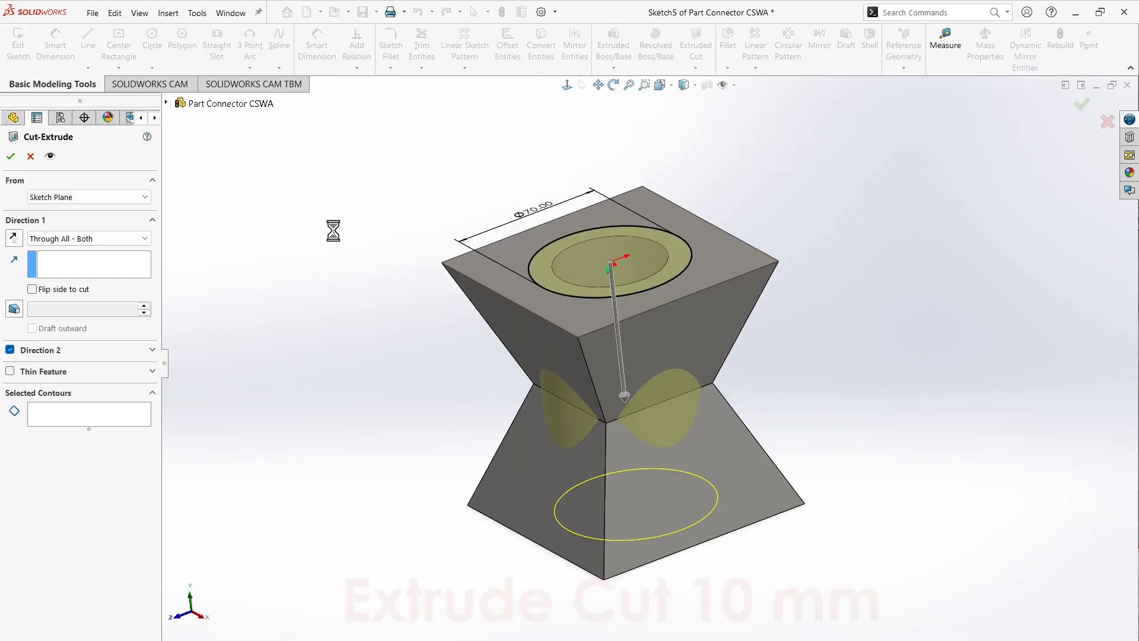
pyautogui.click(83, 238)
pyautogui.click(78, 263)
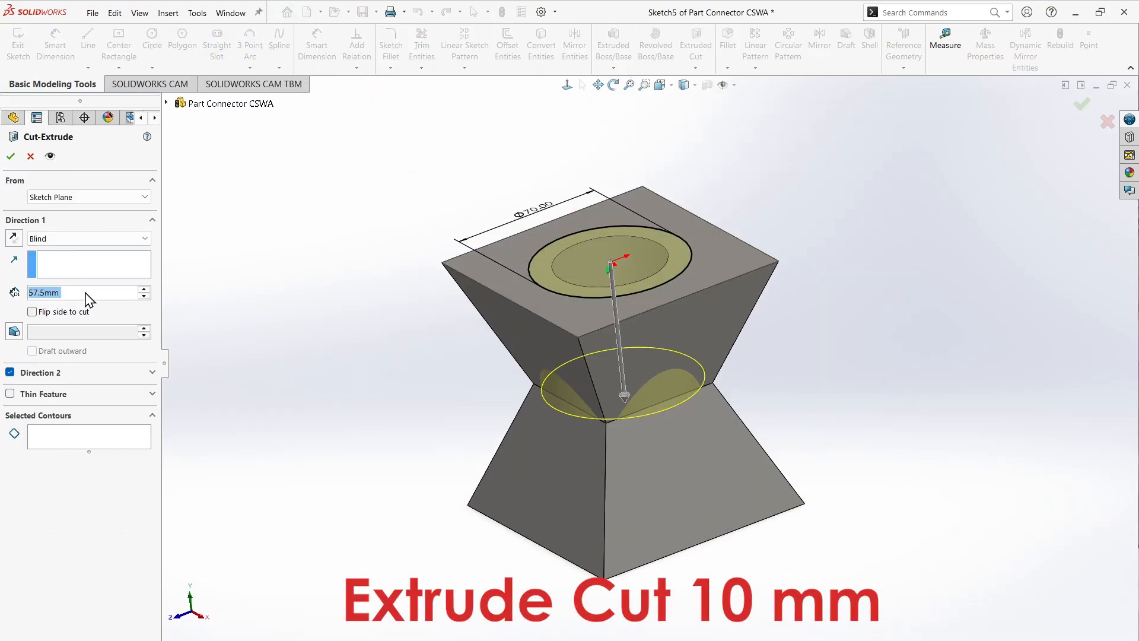
pyautogui.write('10')
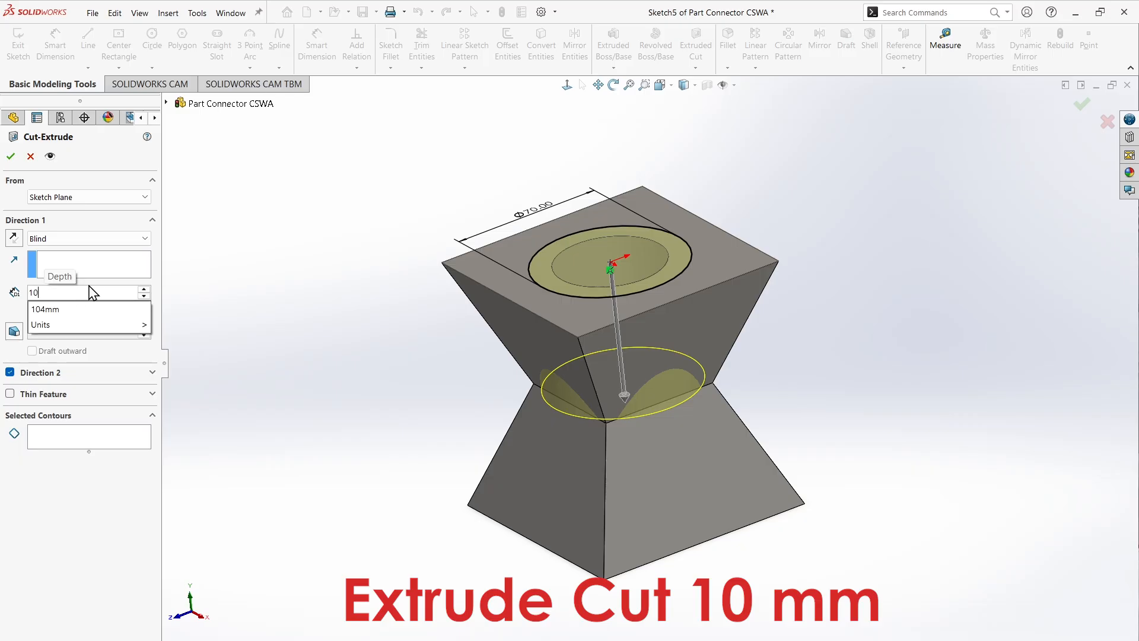
pyautogui.moveTo(145, 324)
pyautogui.click(176, 453)
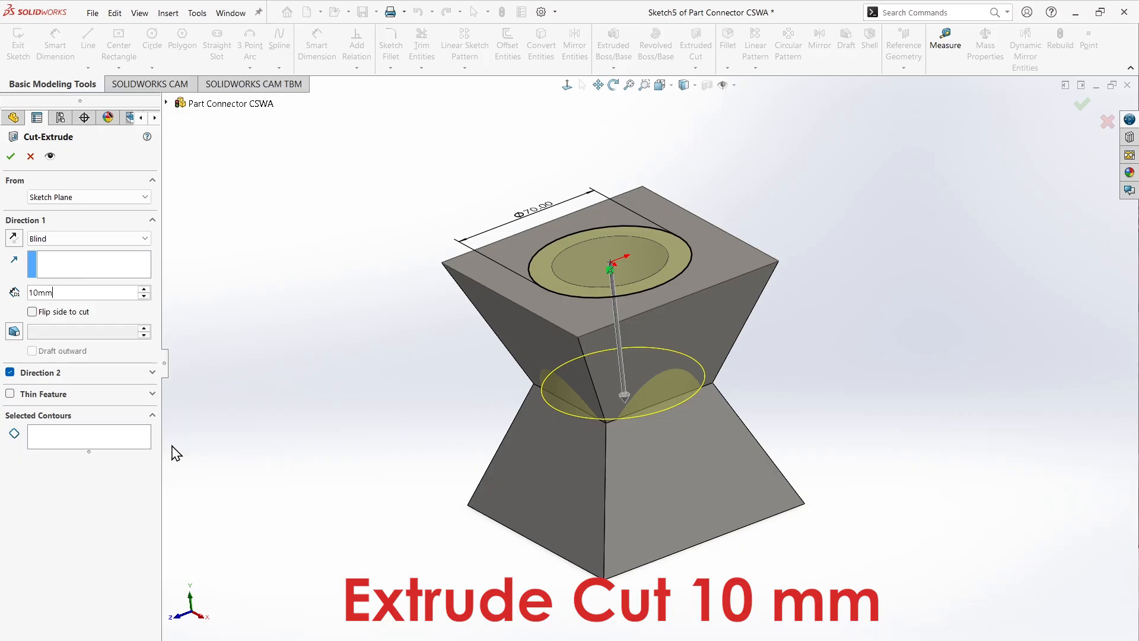
pyautogui.click(11, 155)
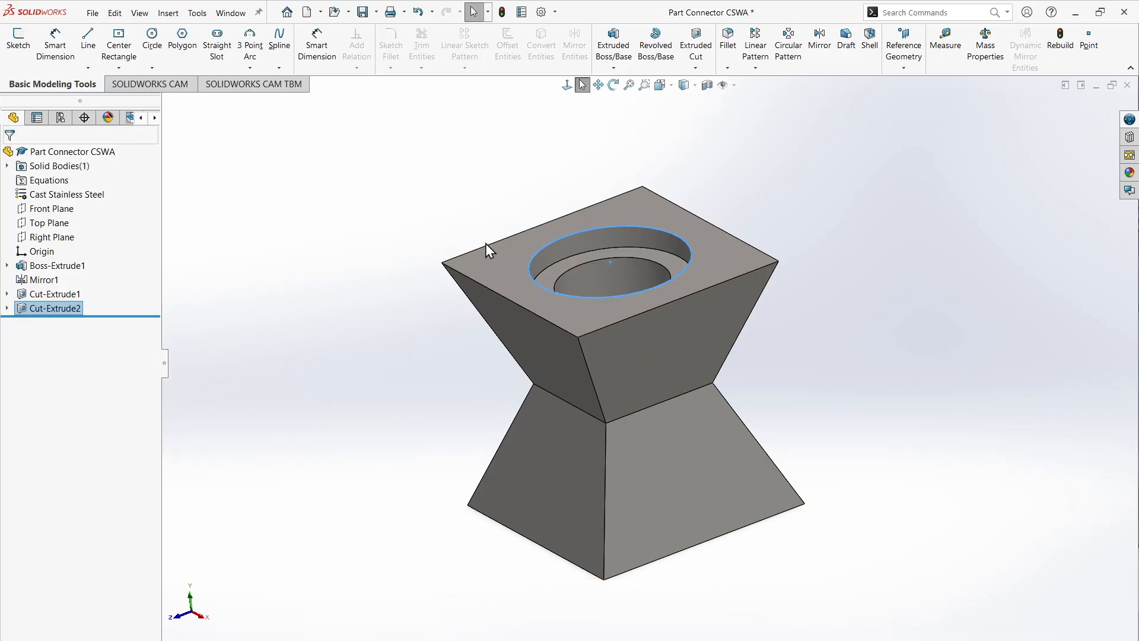
# - Sketch a circle of 35 mm radius on the lower square face, centred on the origin
pyautogui.moveTo(558, 77); pyautogui.dragTo(586, 493, button='middle')
pyautogui.click(571, 489)
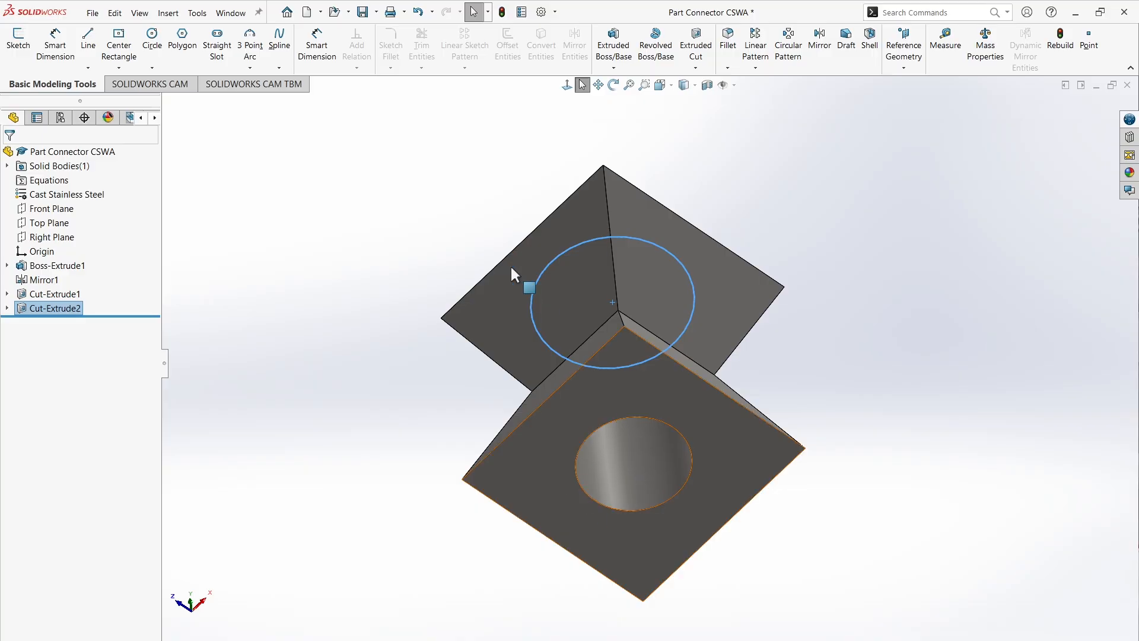
pyautogui.click(15, 37)
pyautogui.click(151, 39)
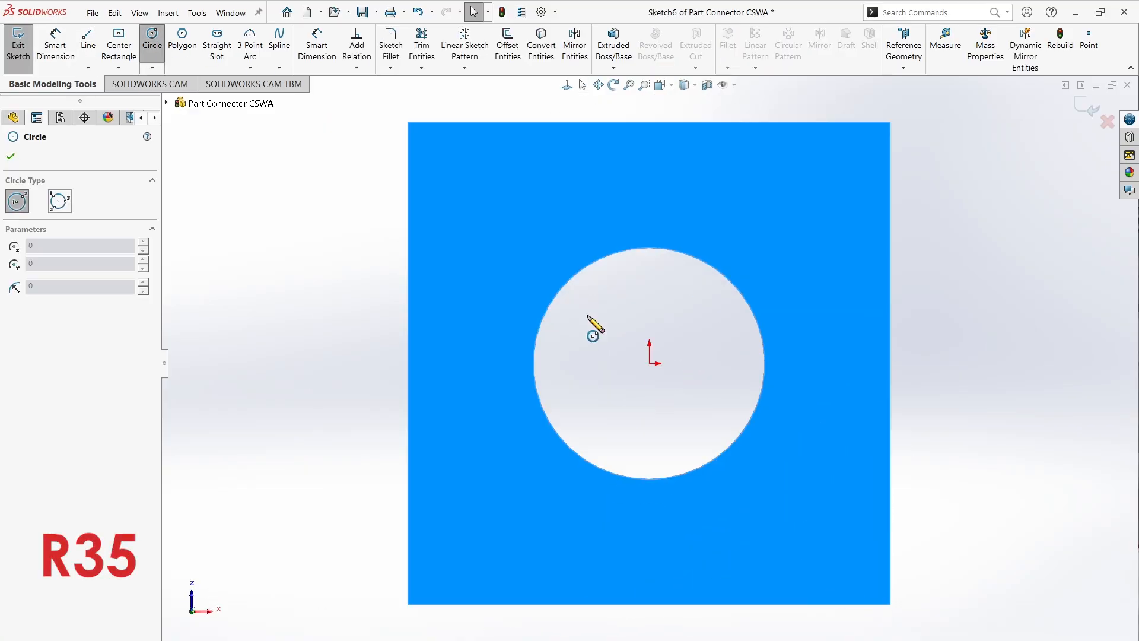
pyautogui.click(649, 364)
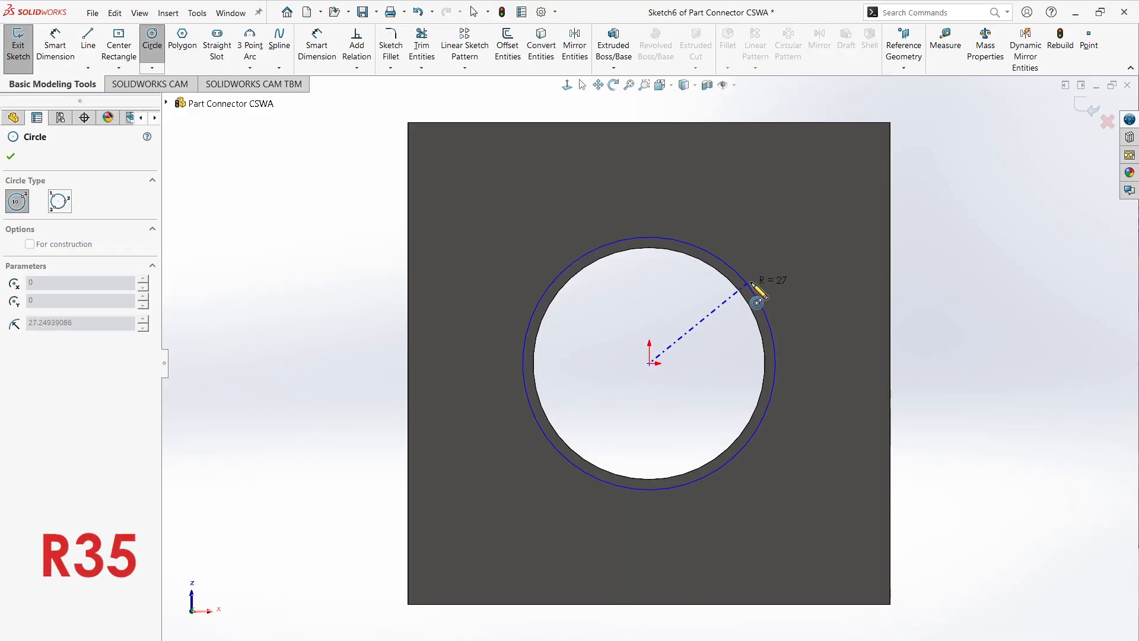
pyautogui.click(757, 297)
pyautogui.write('35')
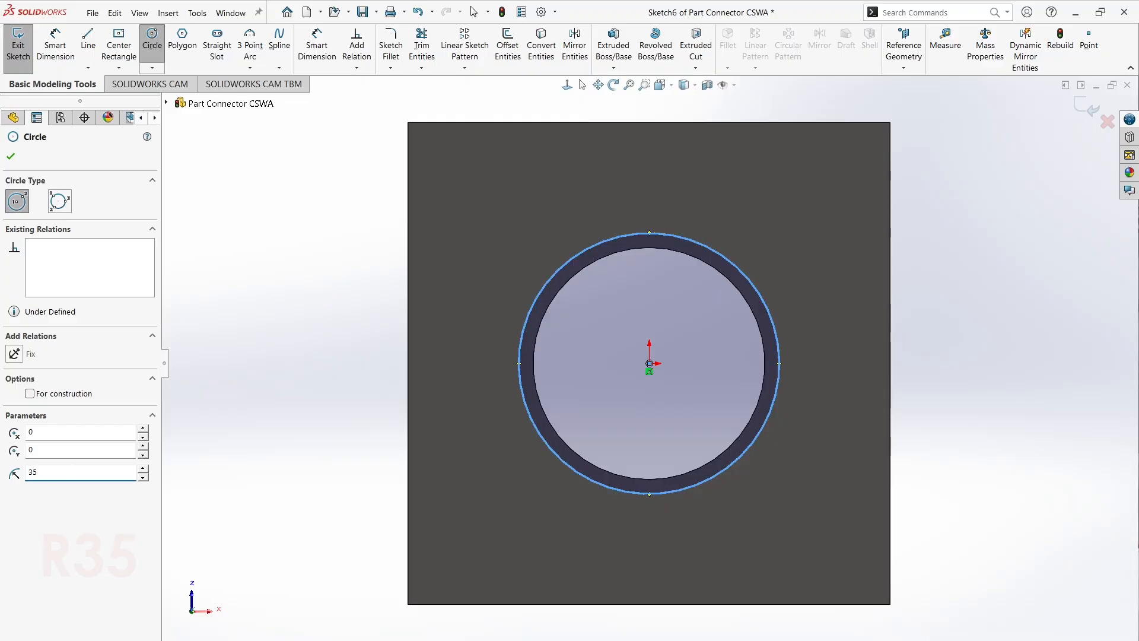
pyautogui.press('Return')
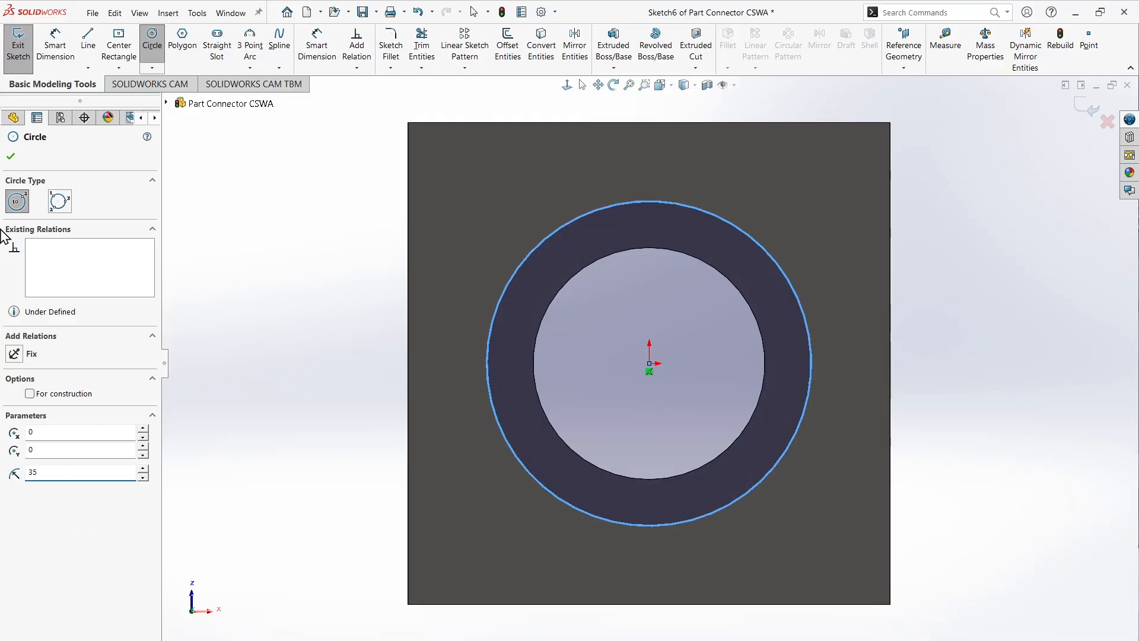
pyautogui.click(11, 156)
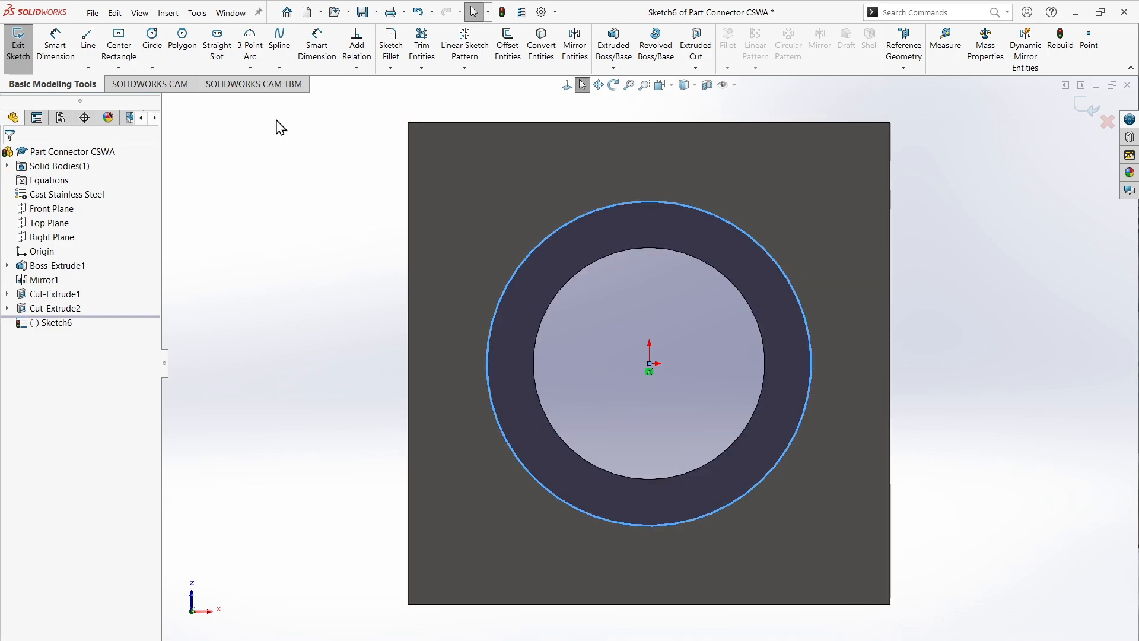
# - Dimension the lower face circle's diameter at 70 mm
pyautogui.click(55, 43)
pyautogui.click(497, 297)
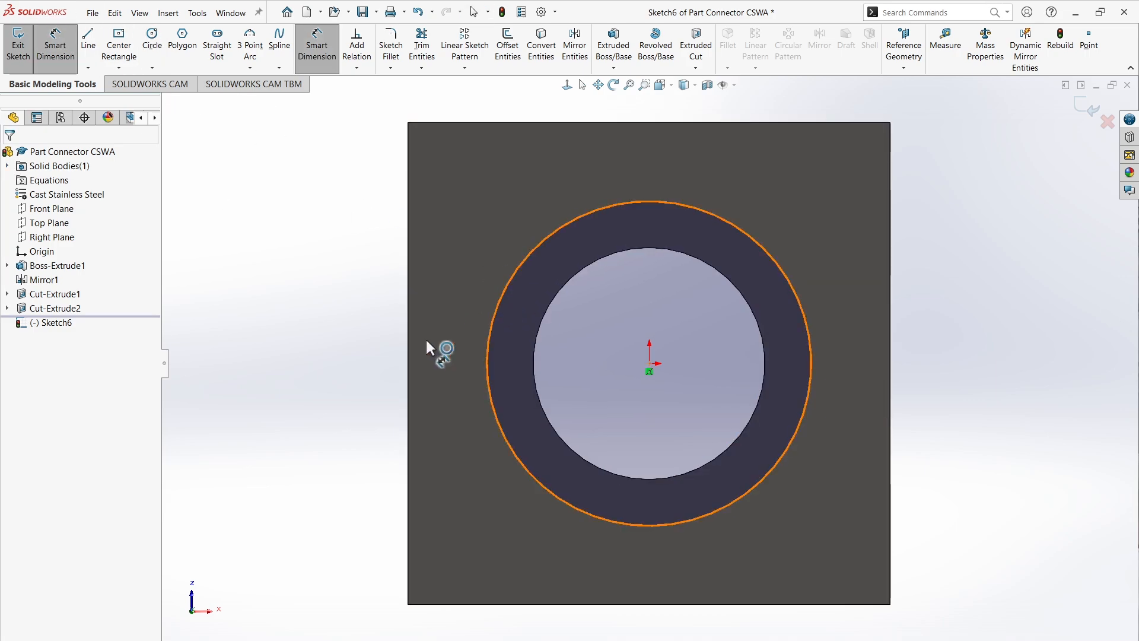
pyautogui.click(330, 382)
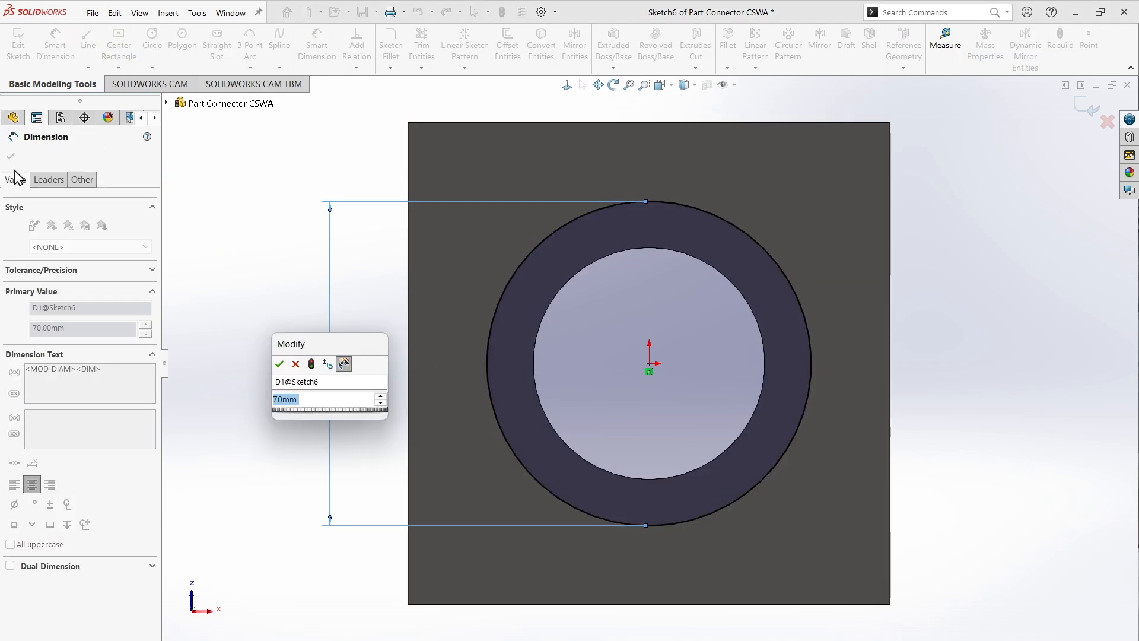
pyautogui.click(292, 366)
# - Cut the 70 mm circle into the lower face with a Blind Extruded Cut 10 mm deep
pyautogui.moveTo(446, 107); pyautogui.dragTo(491, 169, button='middle')
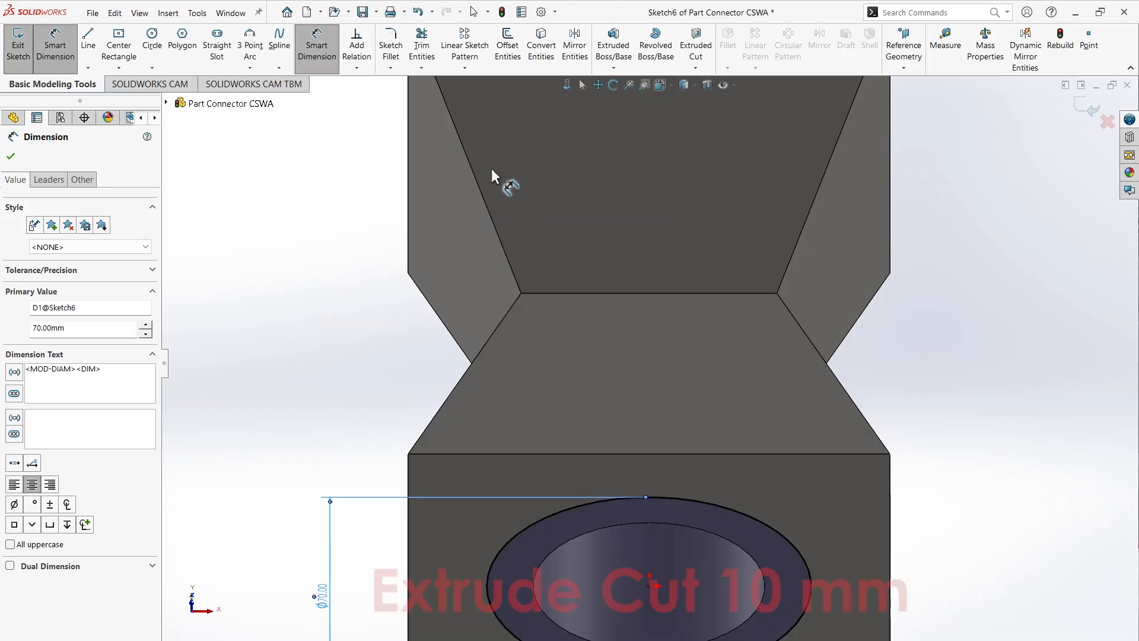
pyautogui.scroll(4, 705, 225)
pyautogui.moveTo(712, 304); pyautogui.dragTo(638, 145, button='middle')
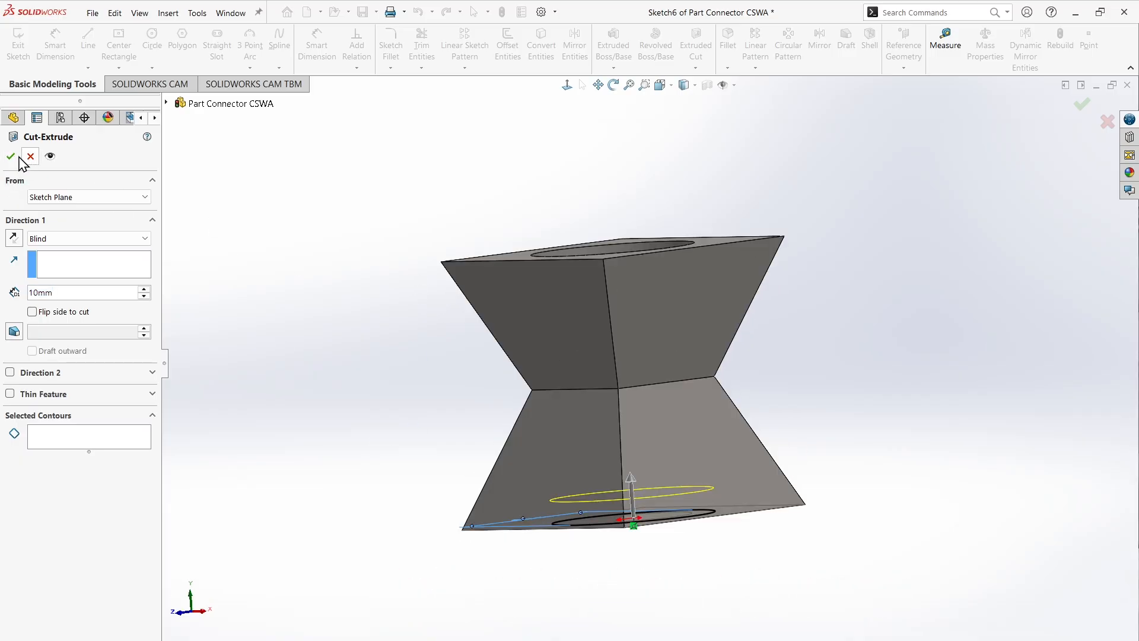
pyautogui.click(11, 156)
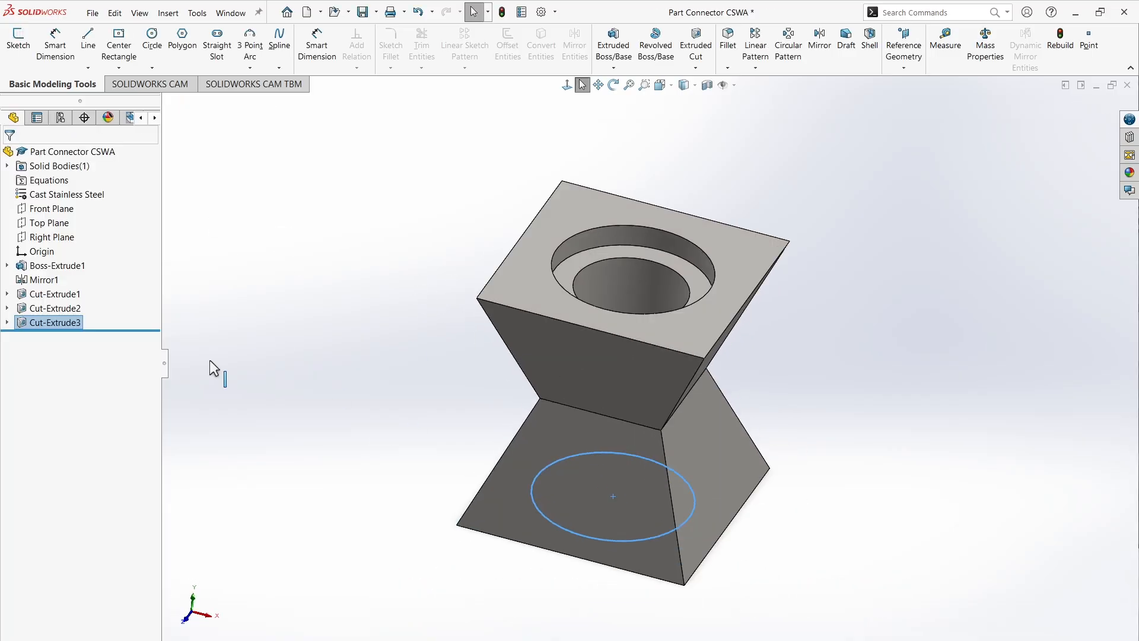
# - Sketch a corner rectangle on the upper square face from the origin to the face's outer corner, covering one quarter
pyautogui.click(738, 294)
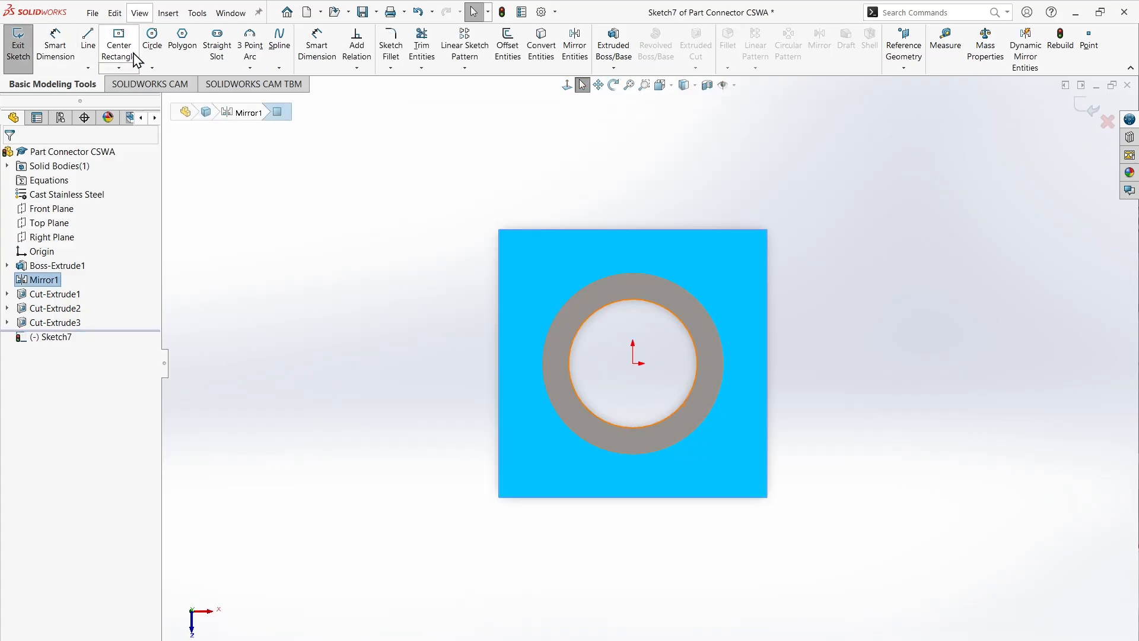
pyautogui.click(119, 67)
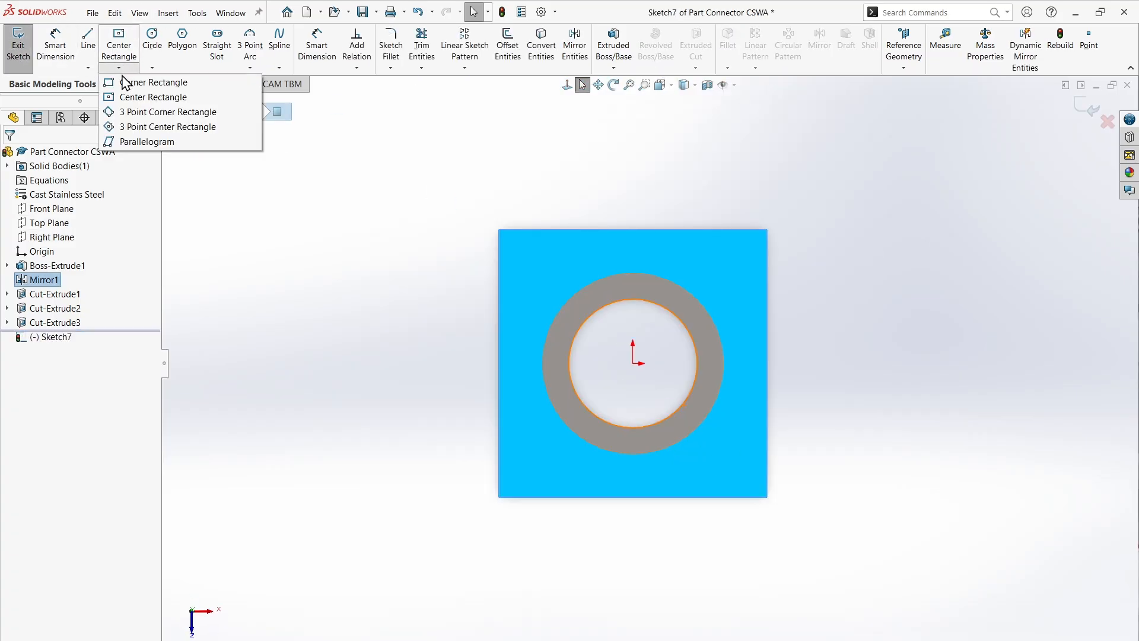
pyautogui.click(178, 86)
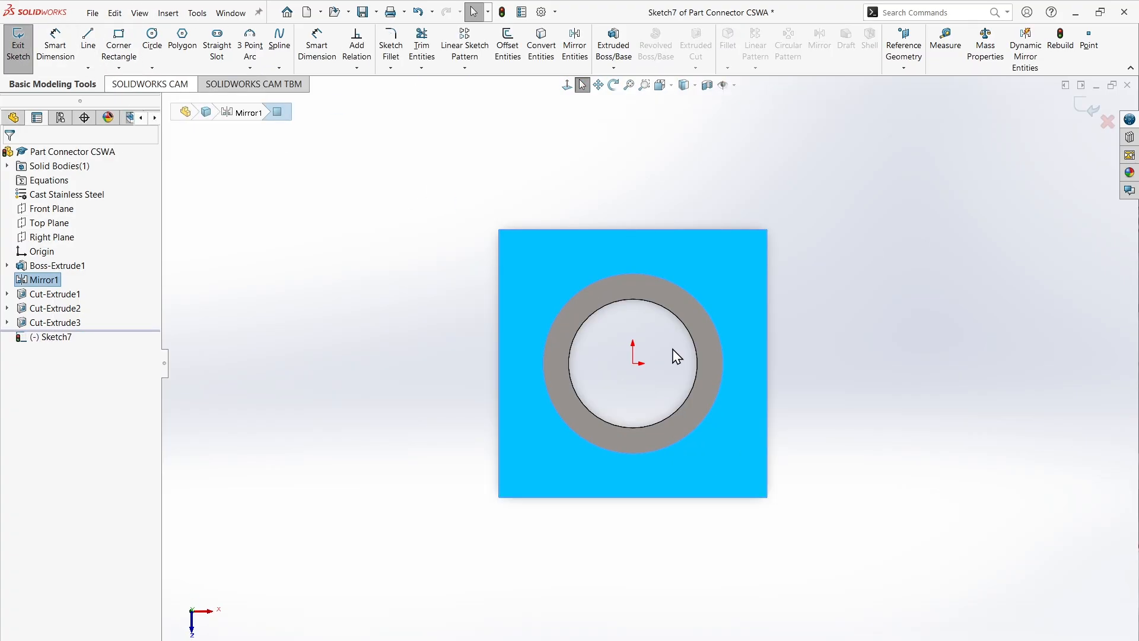
pyautogui.click(633, 363)
pyautogui.click(766, 497)
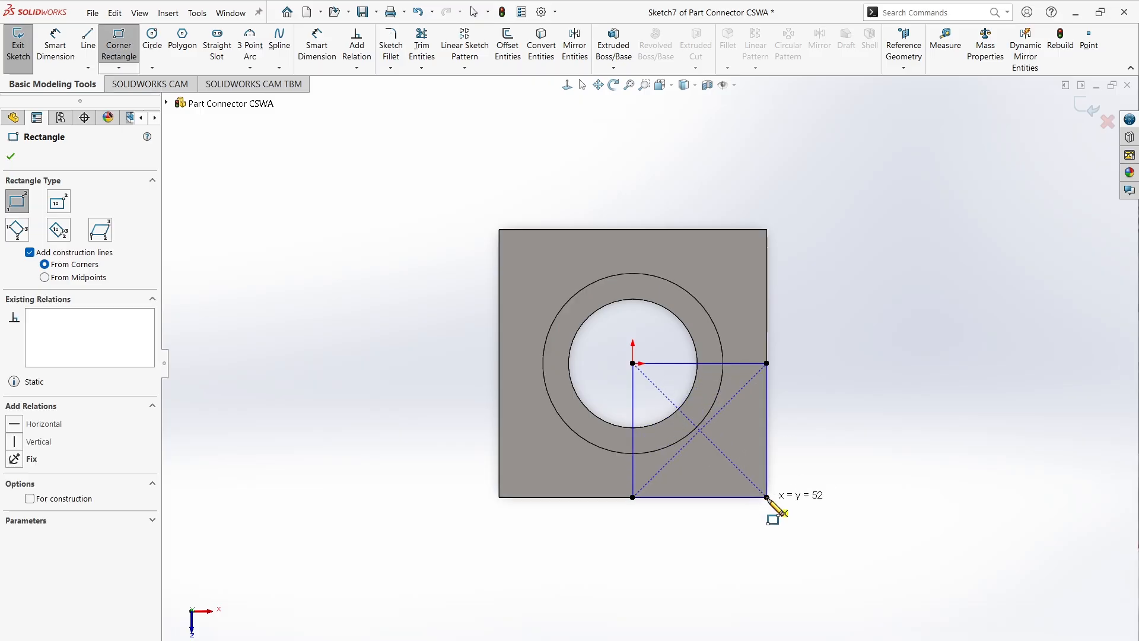
pyautogui.click(10, 158)
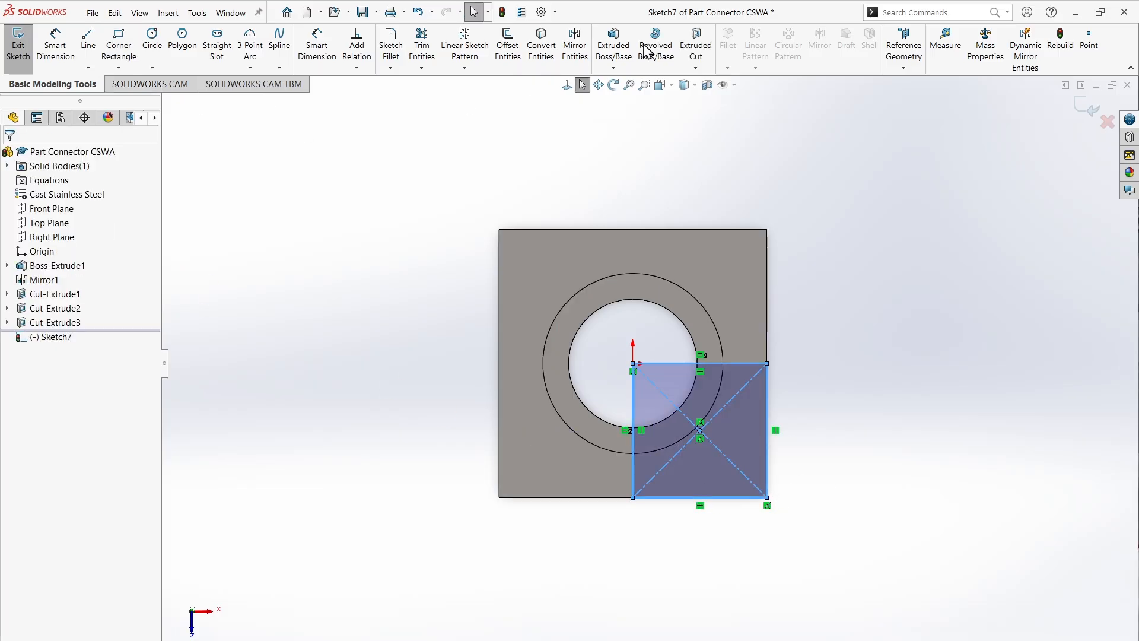
# - Cut the quarter rectangle through the entire part with a Through All Extruded Cut and clear the selection
pyautogui.click(682, 48)
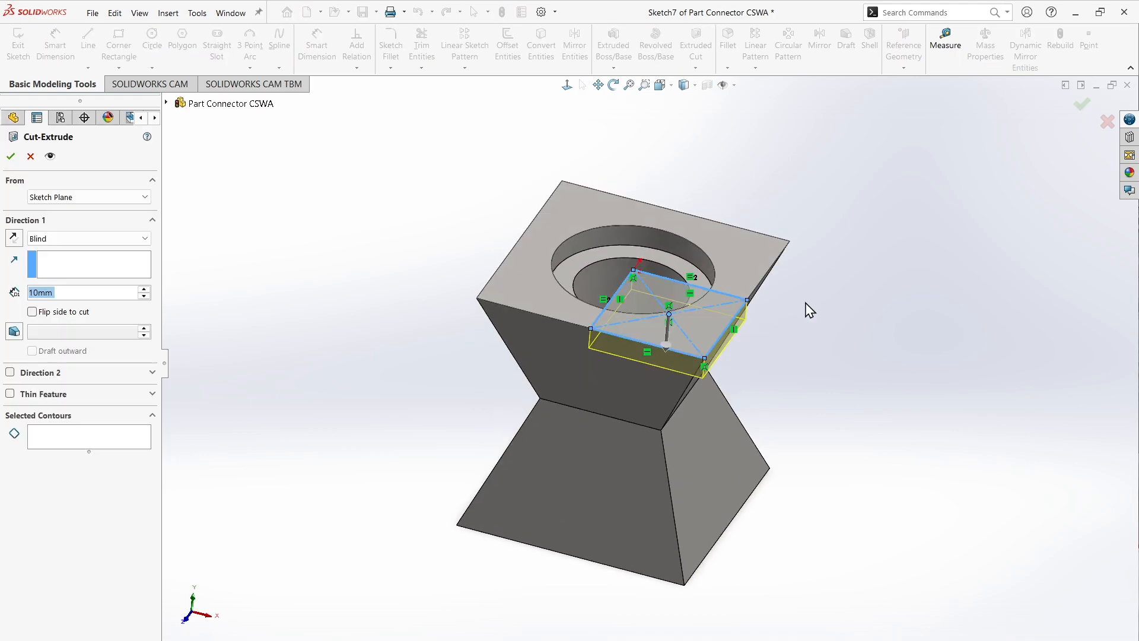
pyautogui.click(94, 237)
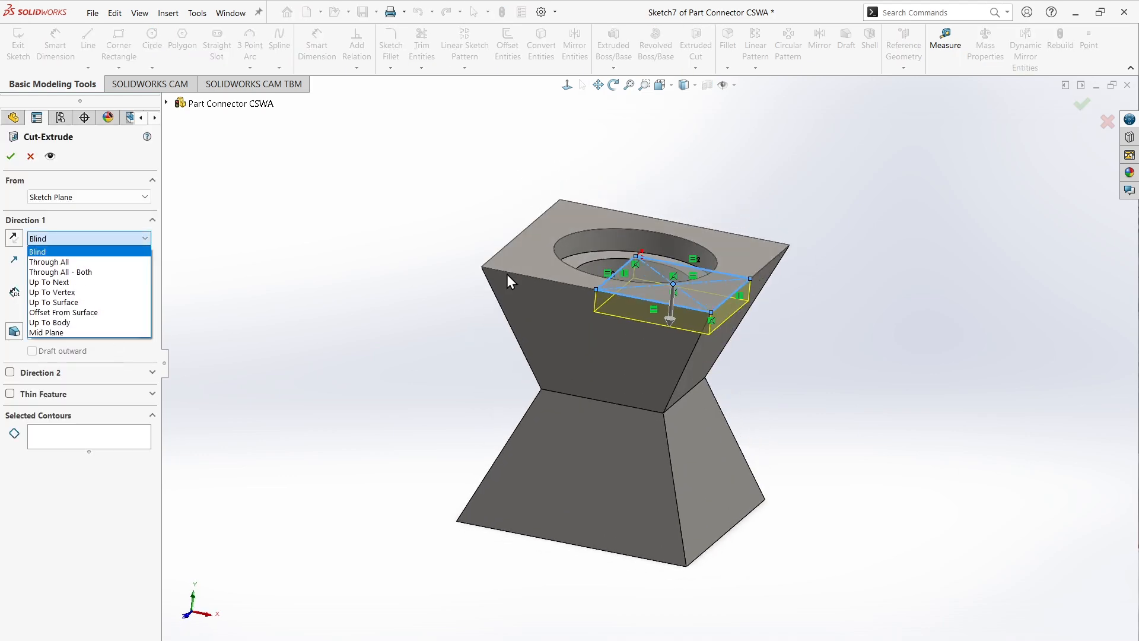
pyautogui.click(89, 272)
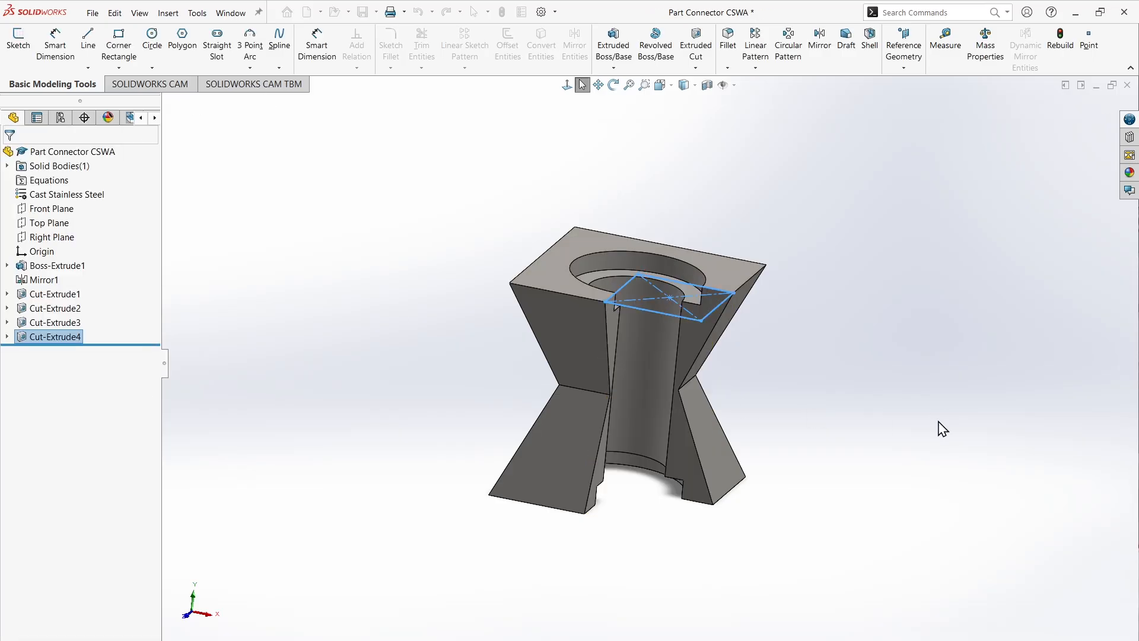
pyautogui.click(452, 364)
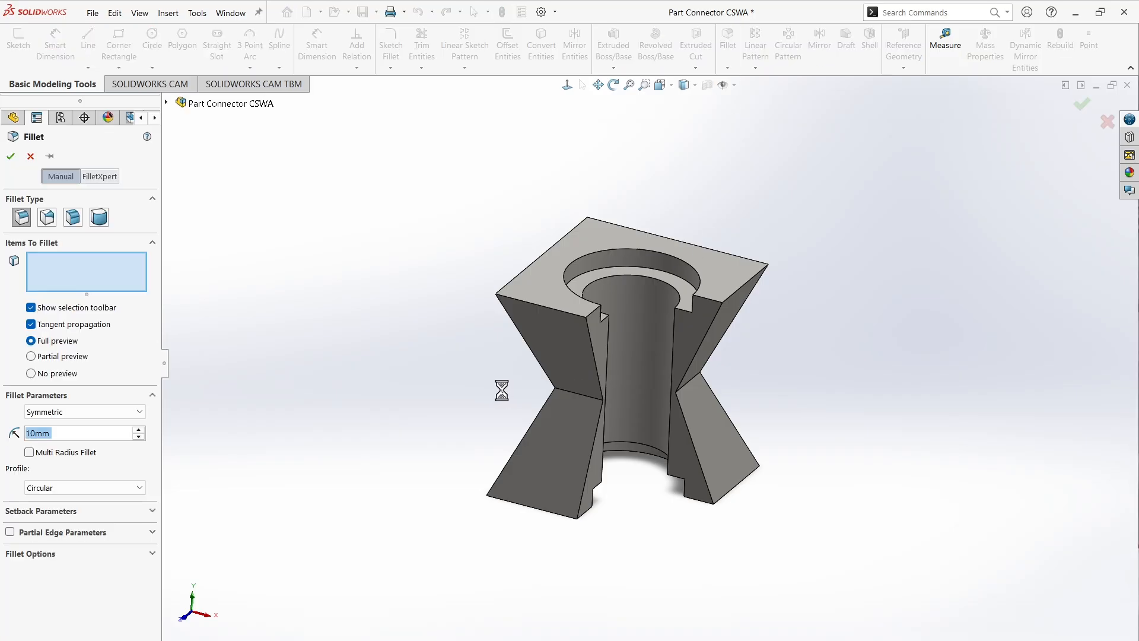
# - Fillet the four edges around the part's narrow waist with a symmetric 15 mm radius
pyautogui.write('15')
pyautogui.press('Return')
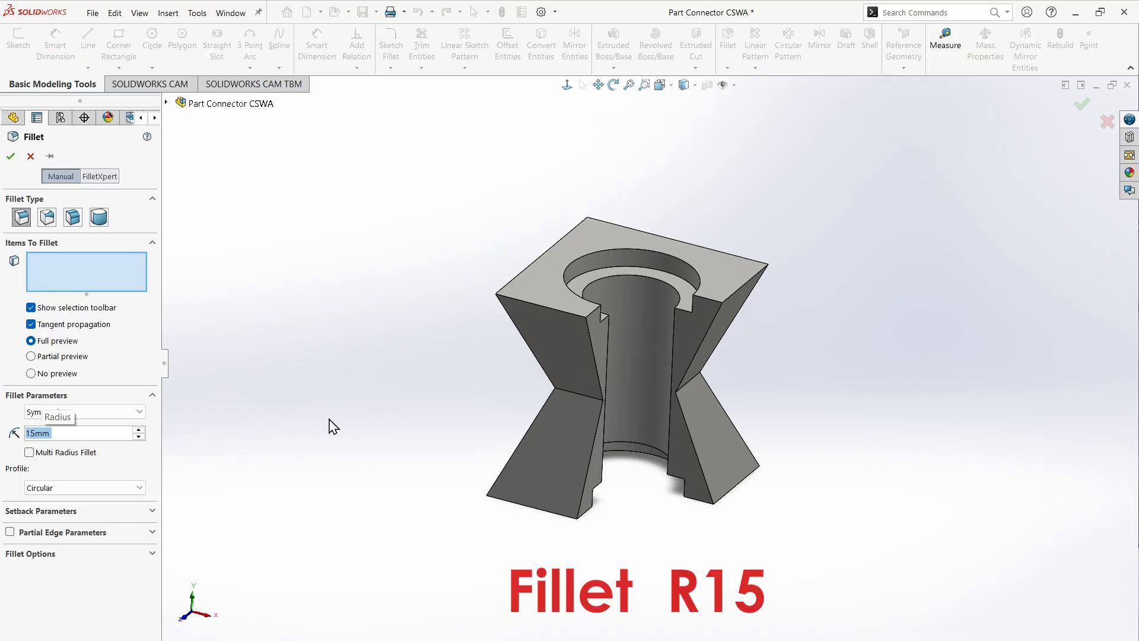
pyautogui.click(590, 404)
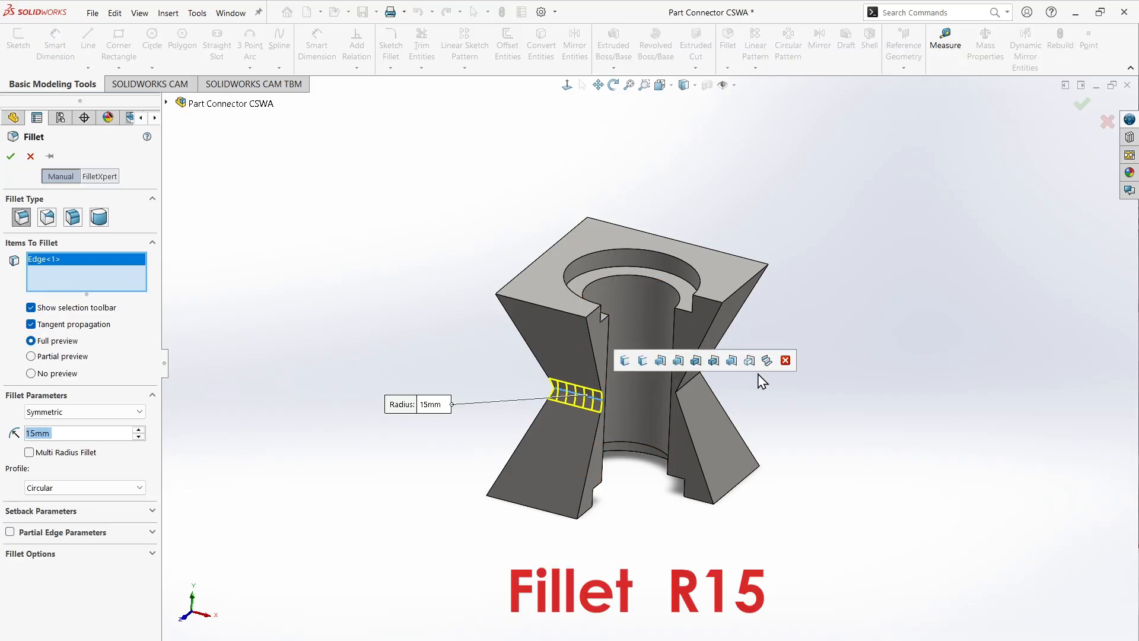
pyautogui.moveTo(589, 403); pyautogui.dragTo(653, 383, button='middle')
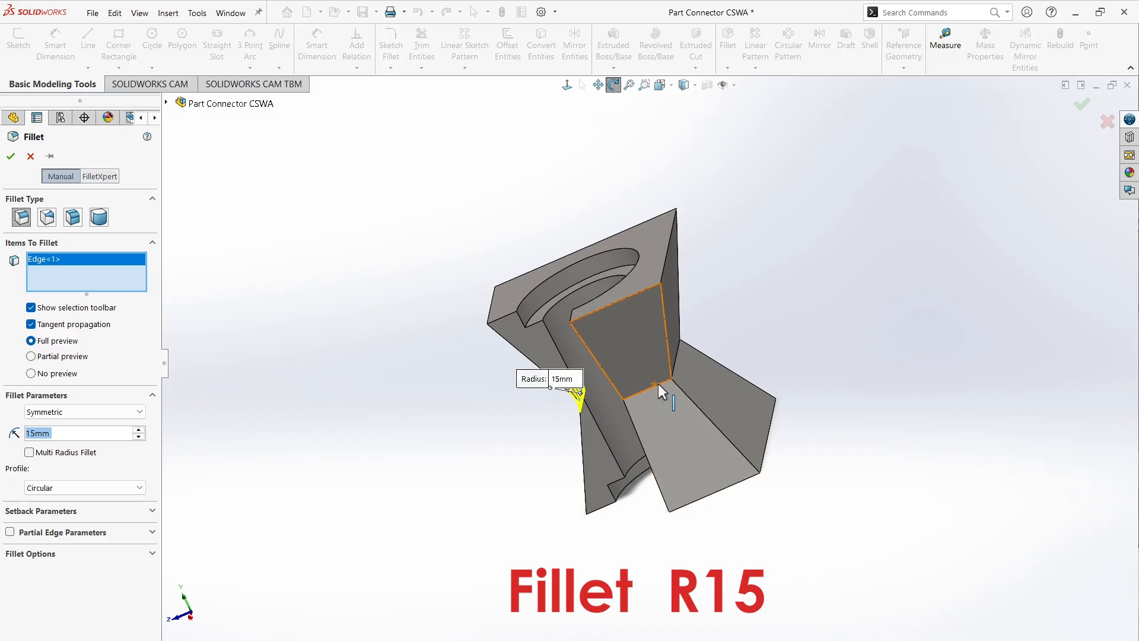
pyautogui.click(663, 380)
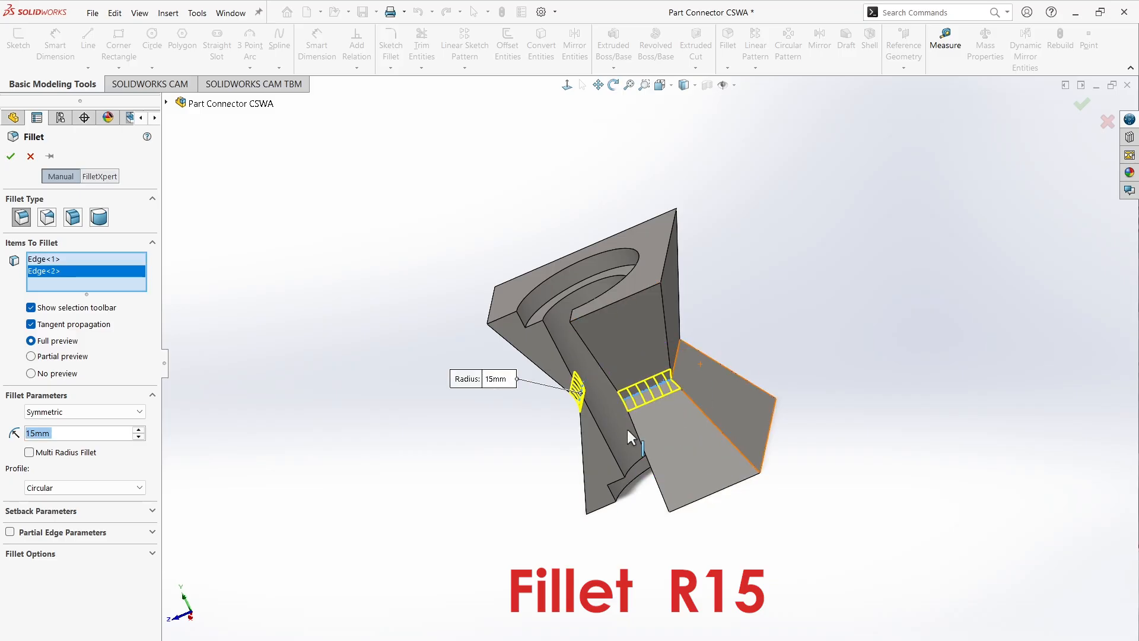
pyautogui.moveTo(744, 303); pyautogui.dragTo(643, 370, button='middle')
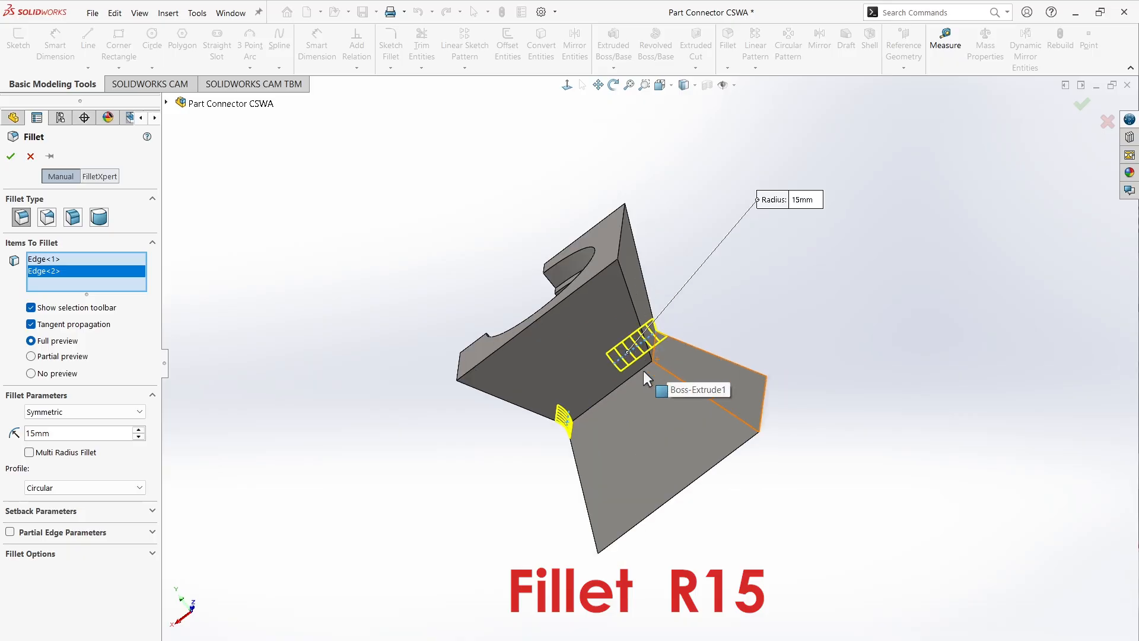
pyautogui.scroll(-2, 640, 369)
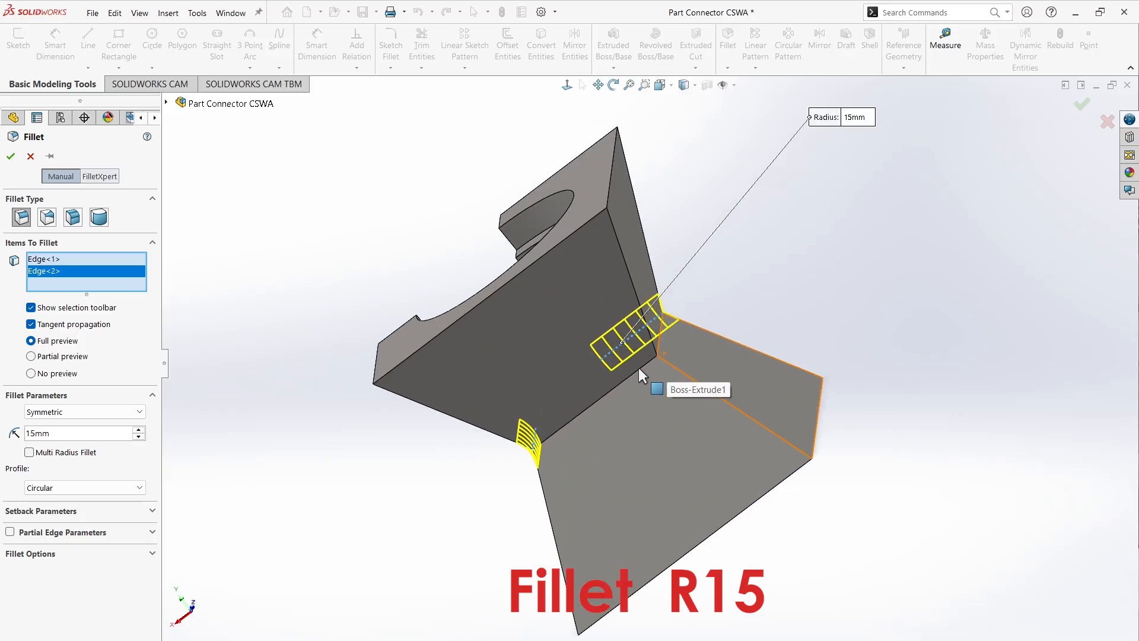
pyautogui.click(660, 343)
pyautogui.click(667, 325)
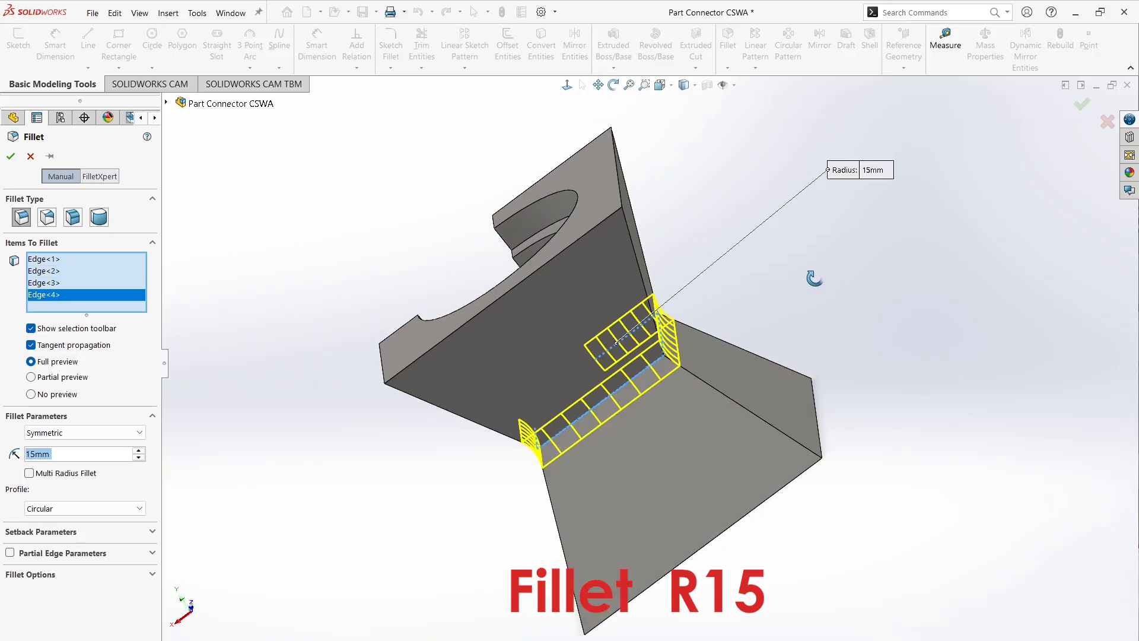
pyautogui.moveTo(809, 277)
pyautogui.mouseDown(button='middle')
pyautogui.moveTo(894, 236)
pyautogui.moveTo(794, 267)
pyautogui.mouseUp(button='middle')
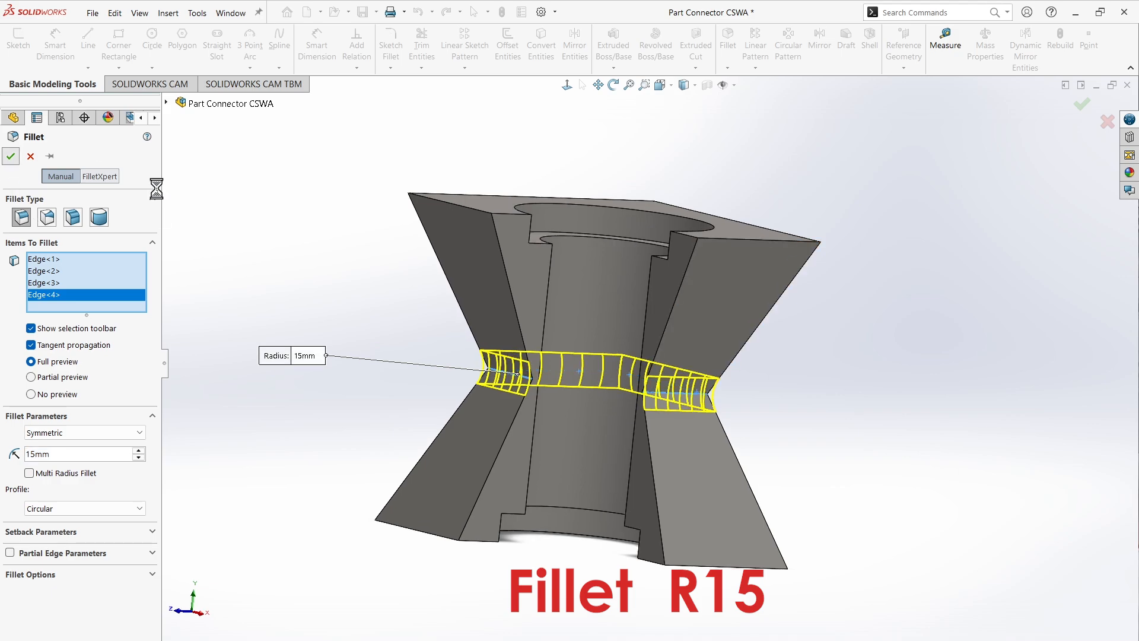
pyautogui.moveTo(738, 339); pyautogui.dragTo(933, 432, button='middle')
# - Calculate the part's mass properties and find the matching Section 2 answer option in the PDF in PDFgear
pyautogui.click(987, 65)
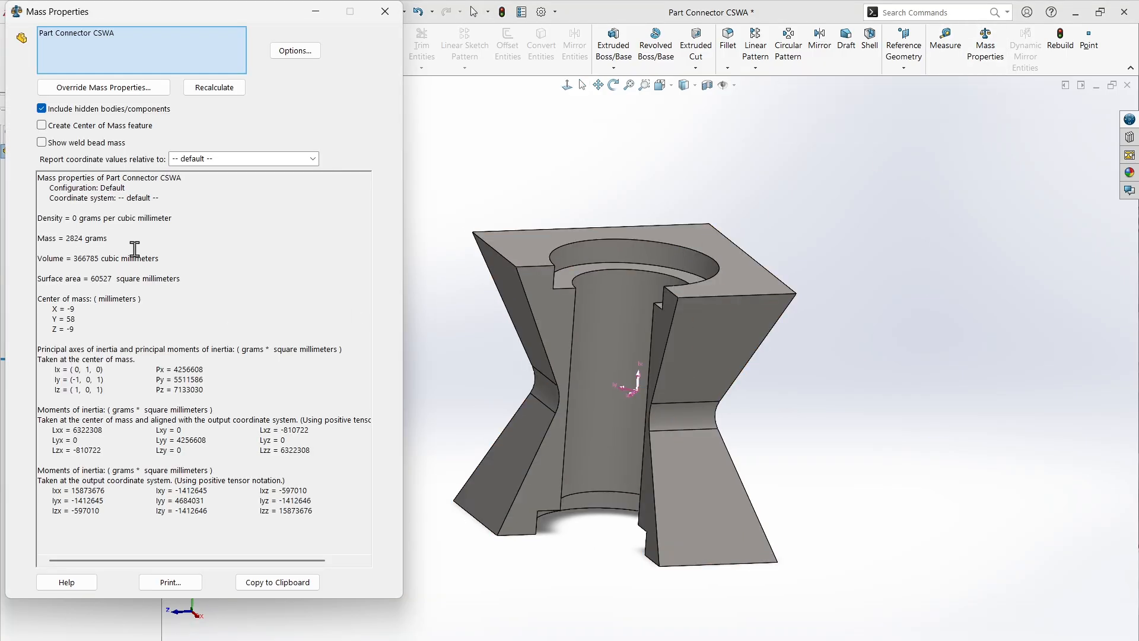
pyautogui.hotkey('alt', 'Tab')
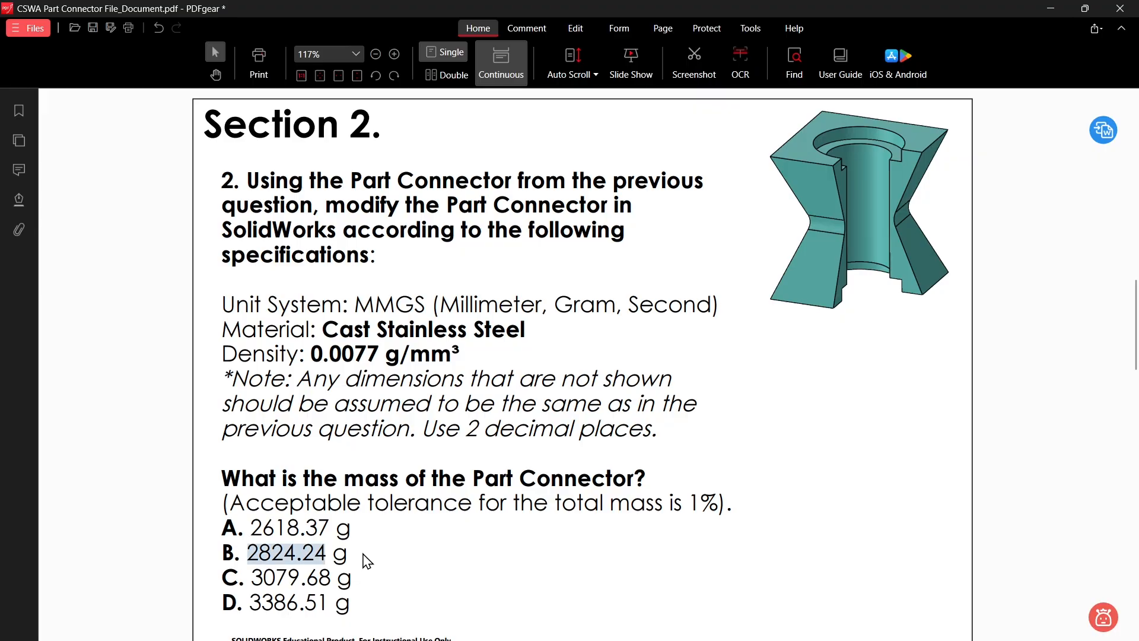
pyautogui.rightClick(363, 554)
pyautogui.click(577, 380)
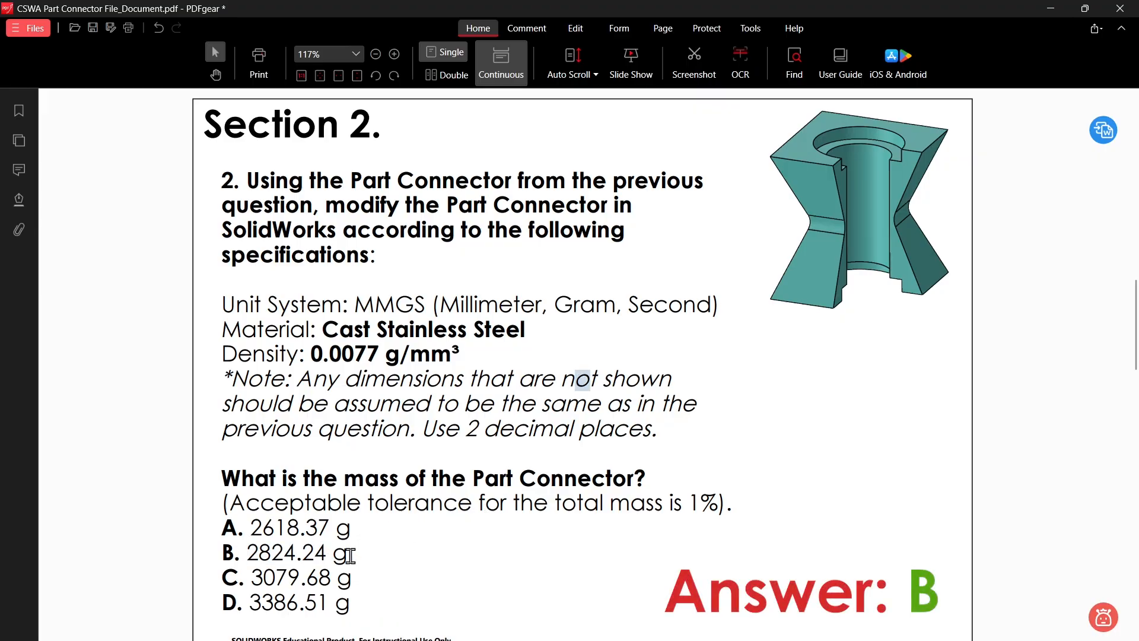
pyautogui.rightClick(220, 556)
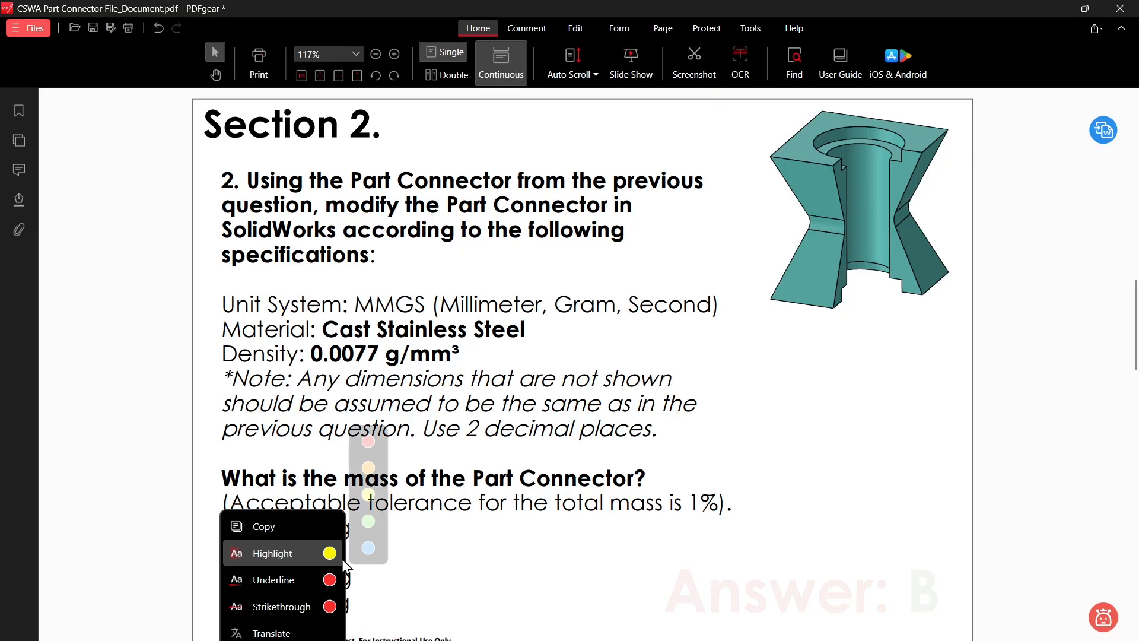
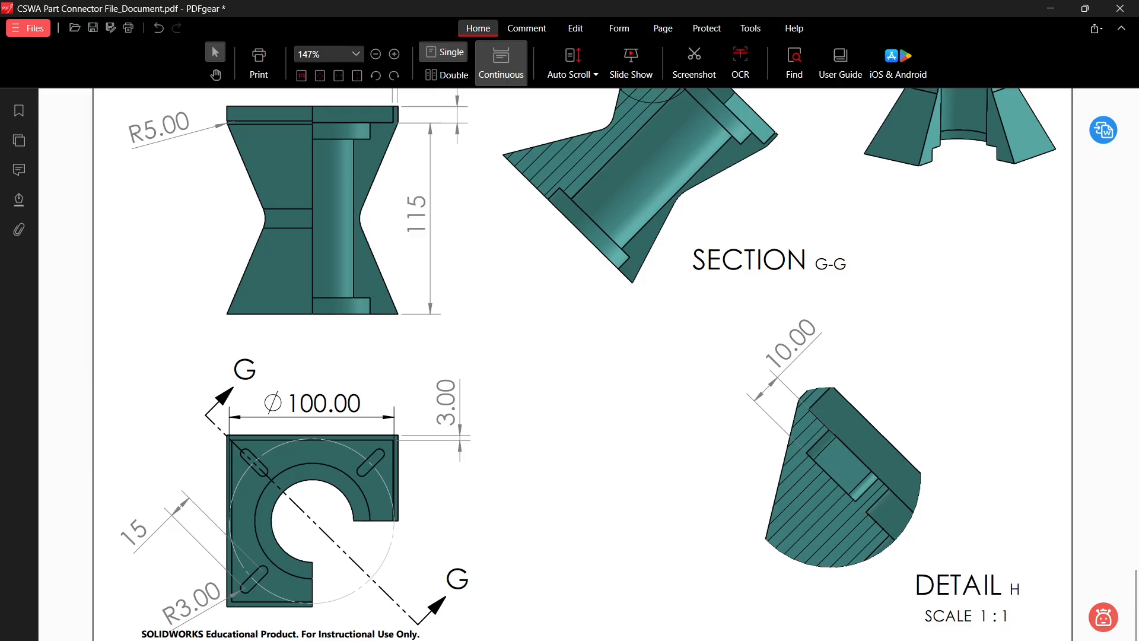
# - Sketch a center rectangle about 87 mm wide on the upper square face, centred on the origin
pyautogui.hotkey('ctrl', '-')
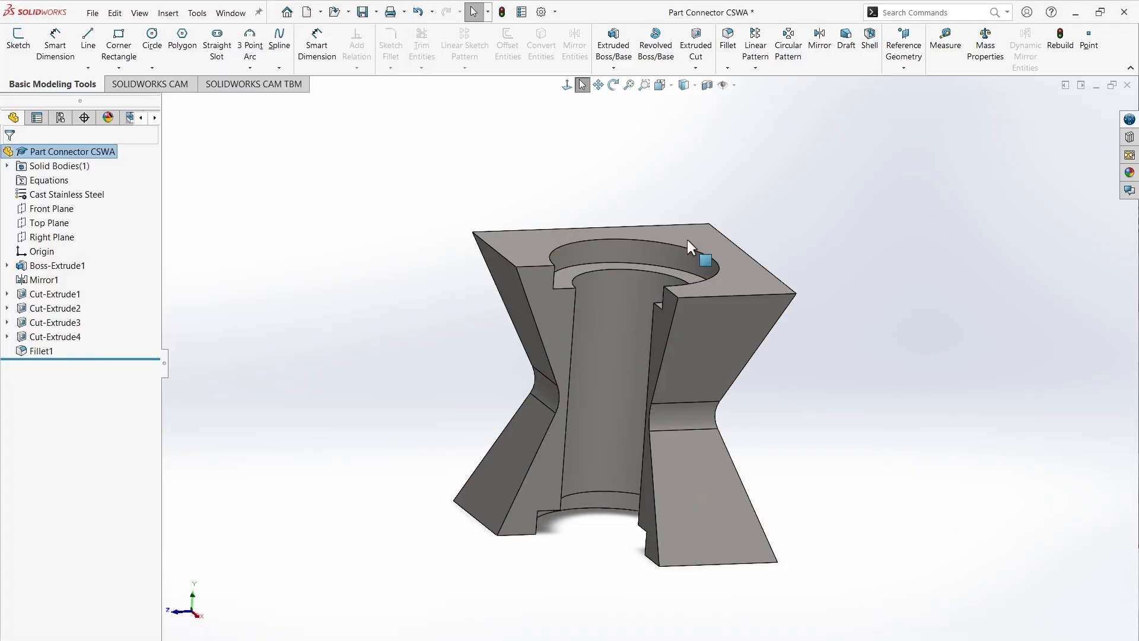
pyautogui.click(738, 277)
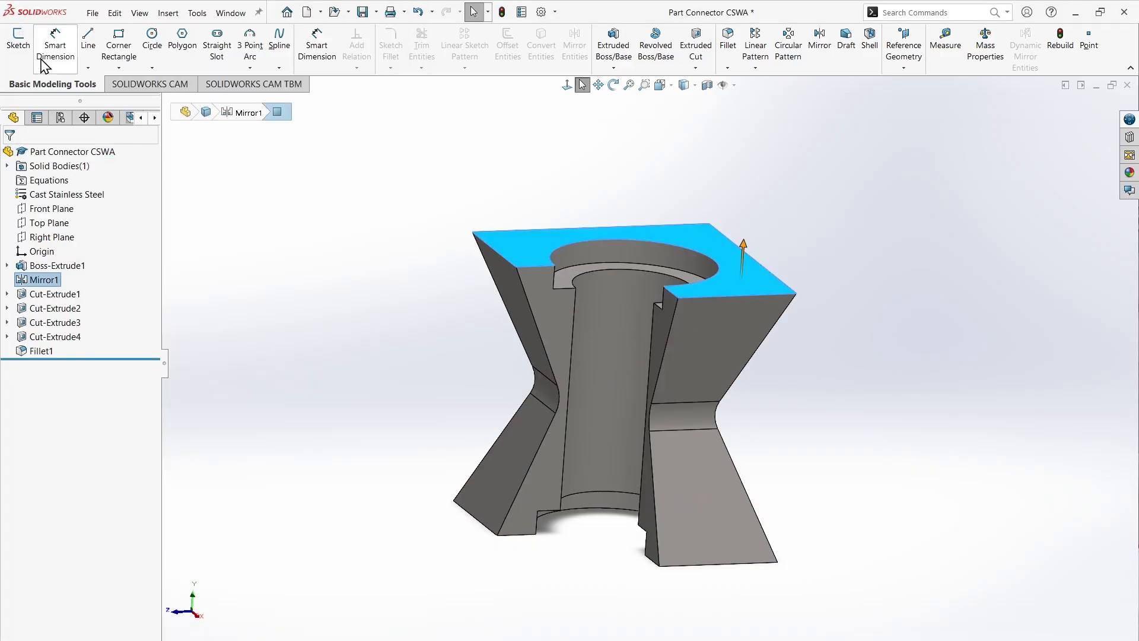
pyautogui.click(18, 44)
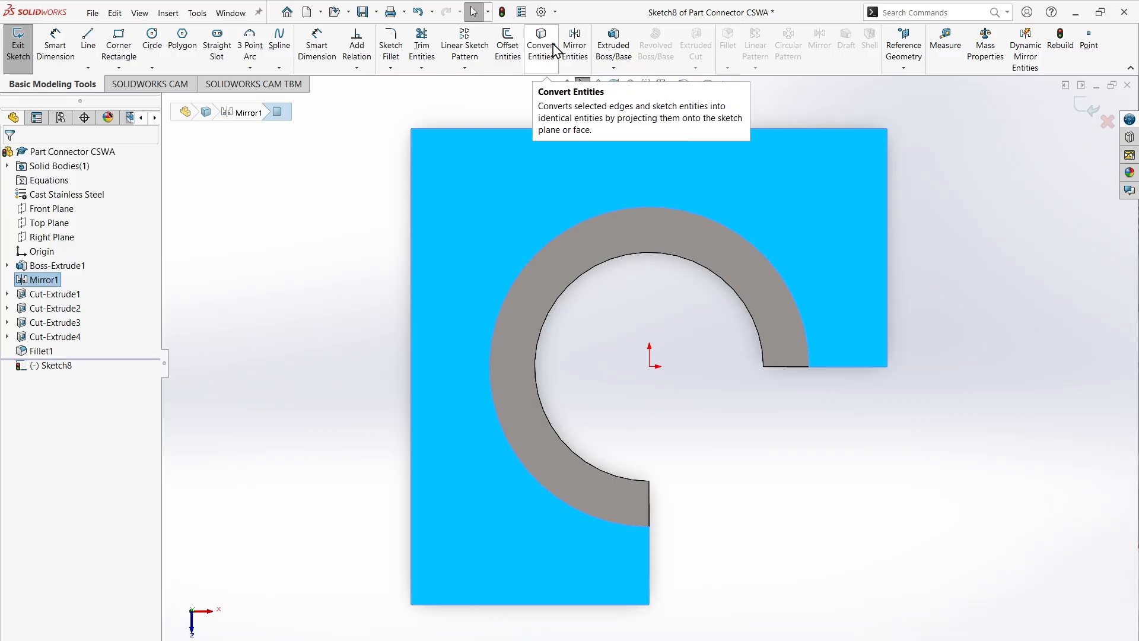
pyautogui.click(120, 50)
pyautogui.click(119, 67)
pyautogui.click(148, 97)
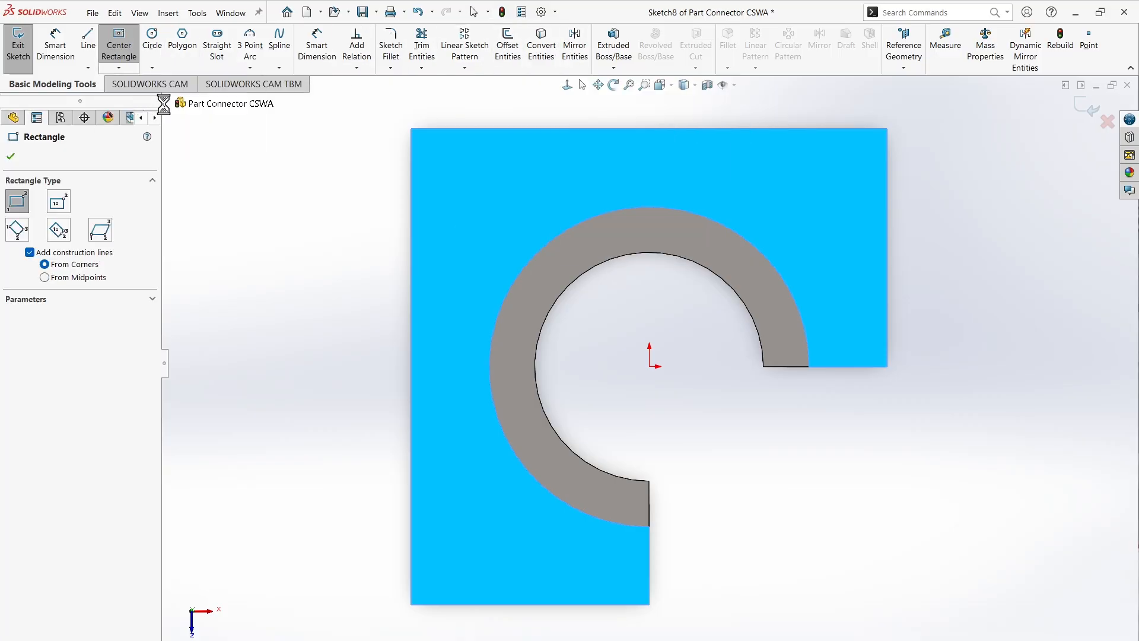
pyautogui.click(649, 366)
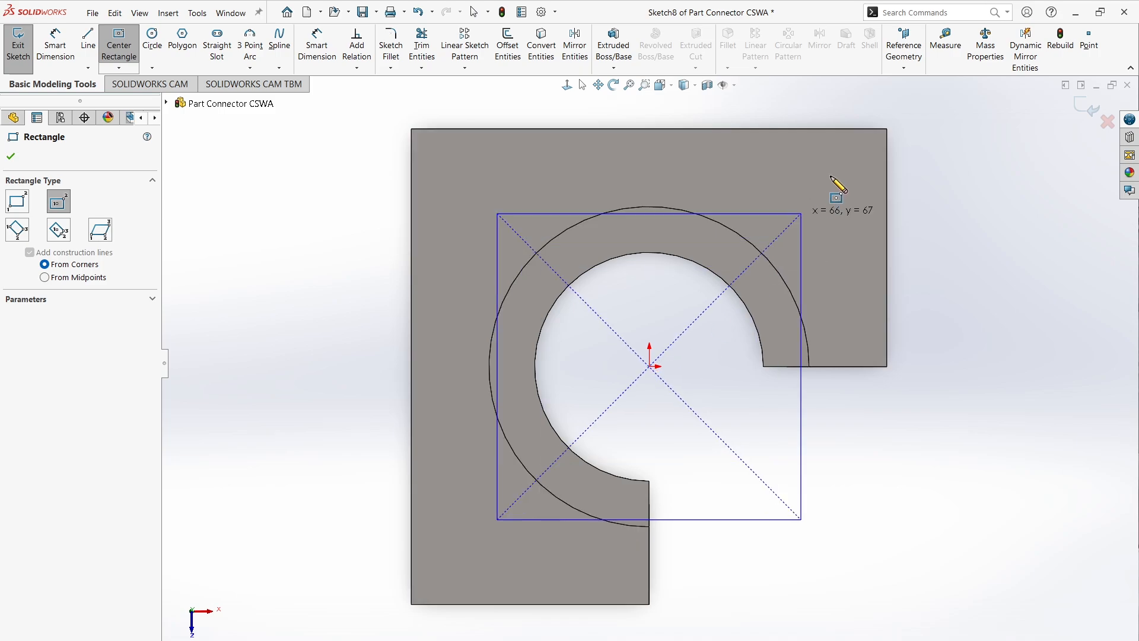
pyautogui.click(848, 159)
# - Dimension the rectangle's upper side 3 mm from the part's adjacent outer edge, checking the offset in the Section 3 PDF drawing
pyautogui.click(53, 47)
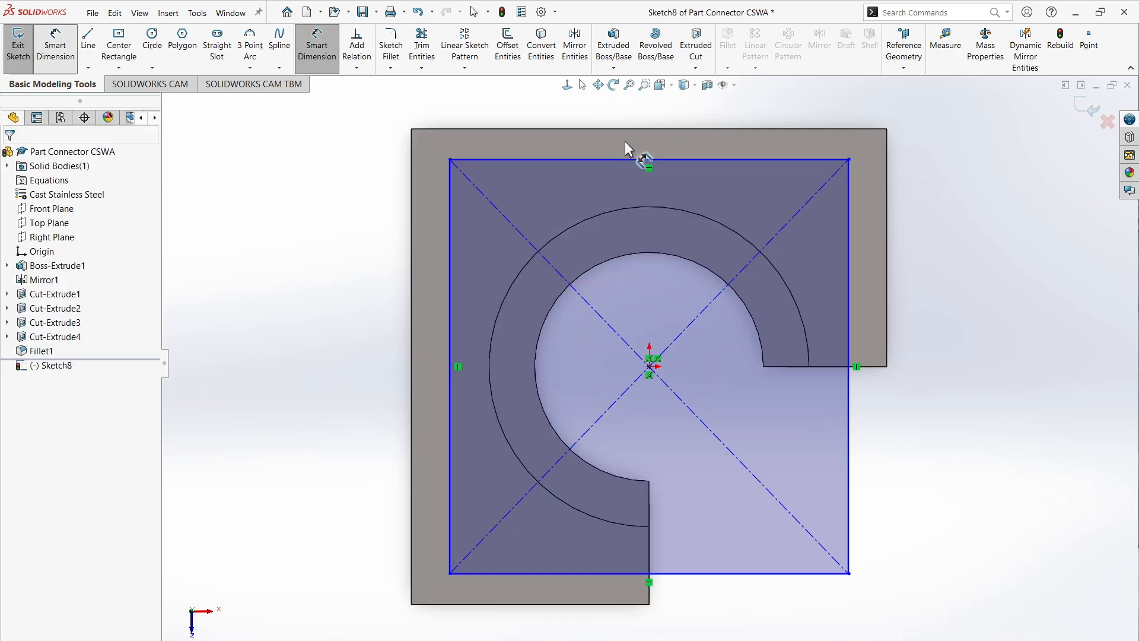
pyautogui.click(700, 159)
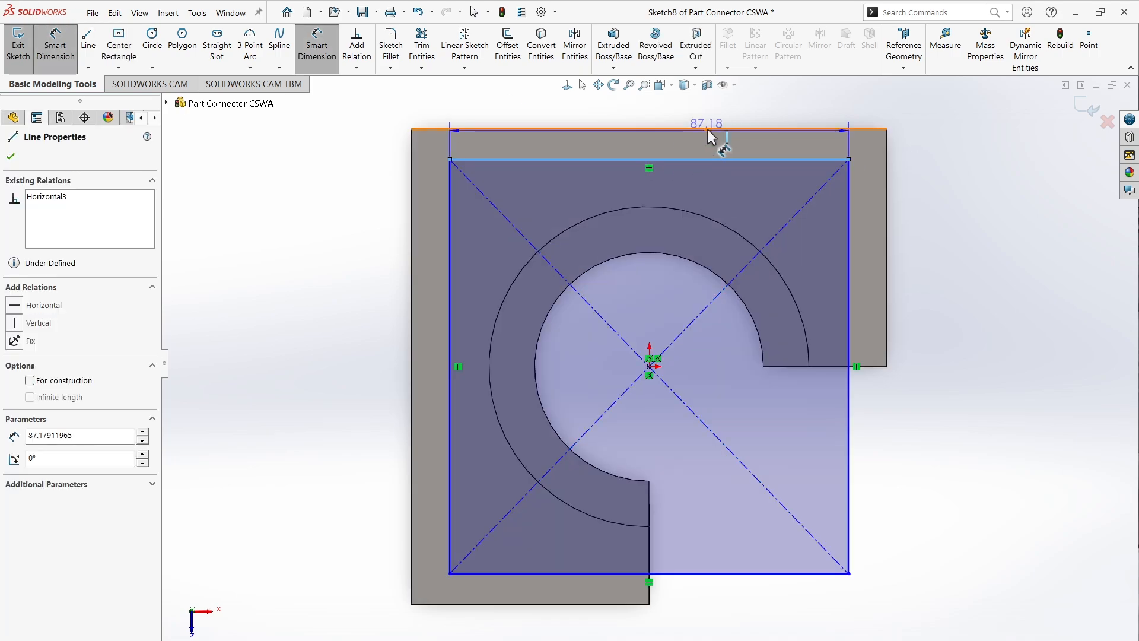
pyautogui.click(707, 128)
pyautogui.click(354, 159)
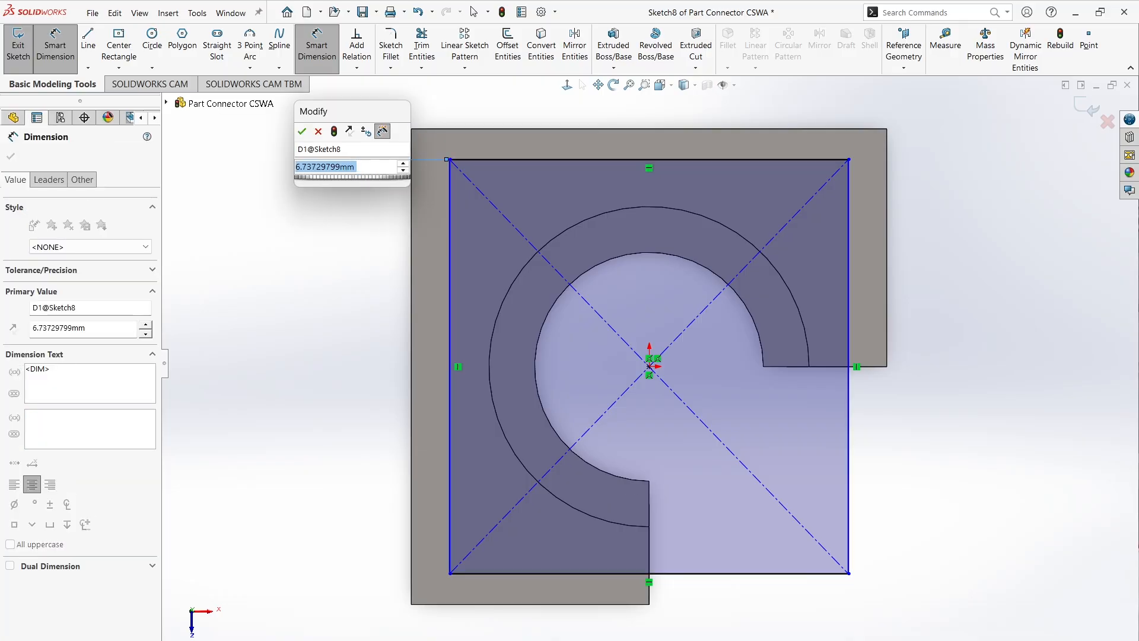
pyautogui.hotkey('alt', 'Tab')
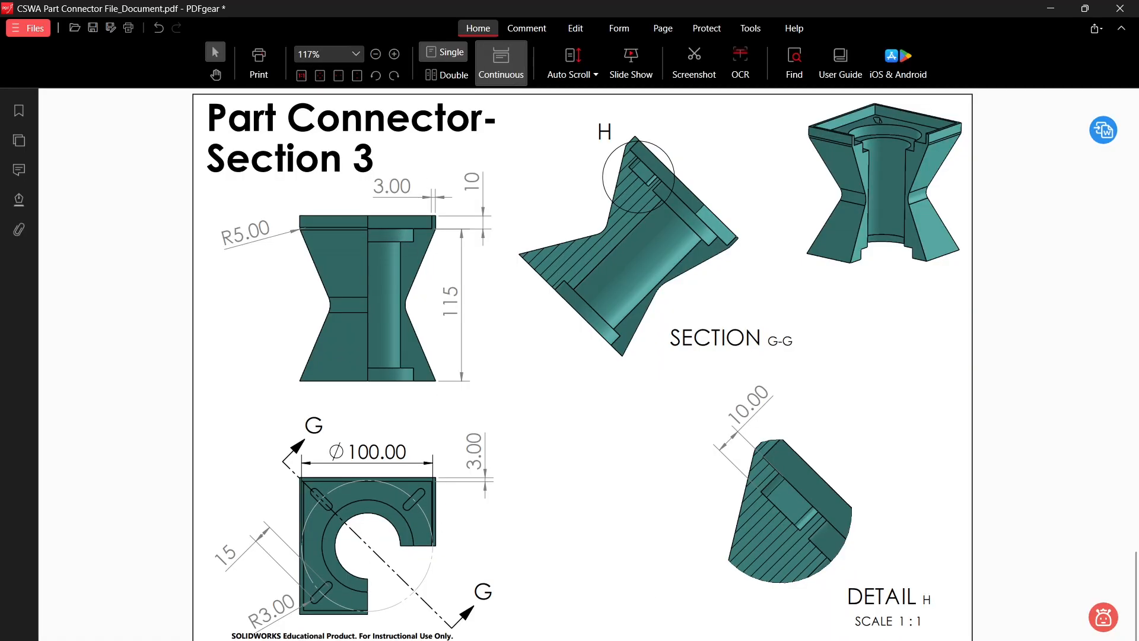
pyautogui.hotkey('alt', 'Tab')
pyautogui.click(319, 167)
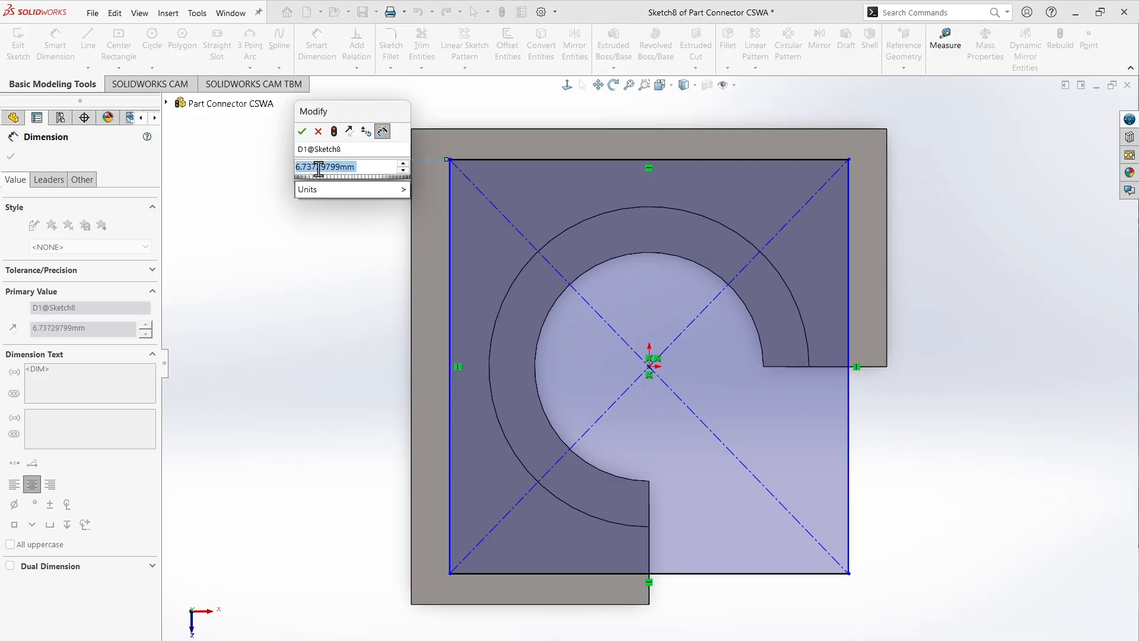
pyautogui.write('3')
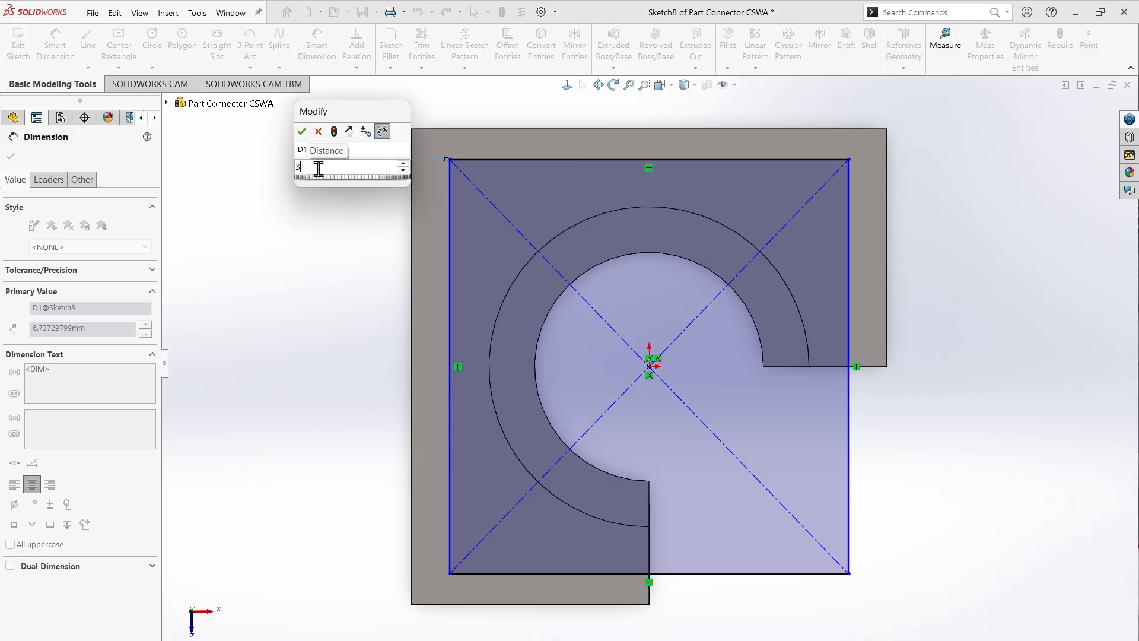
pyautogui.press('Return')
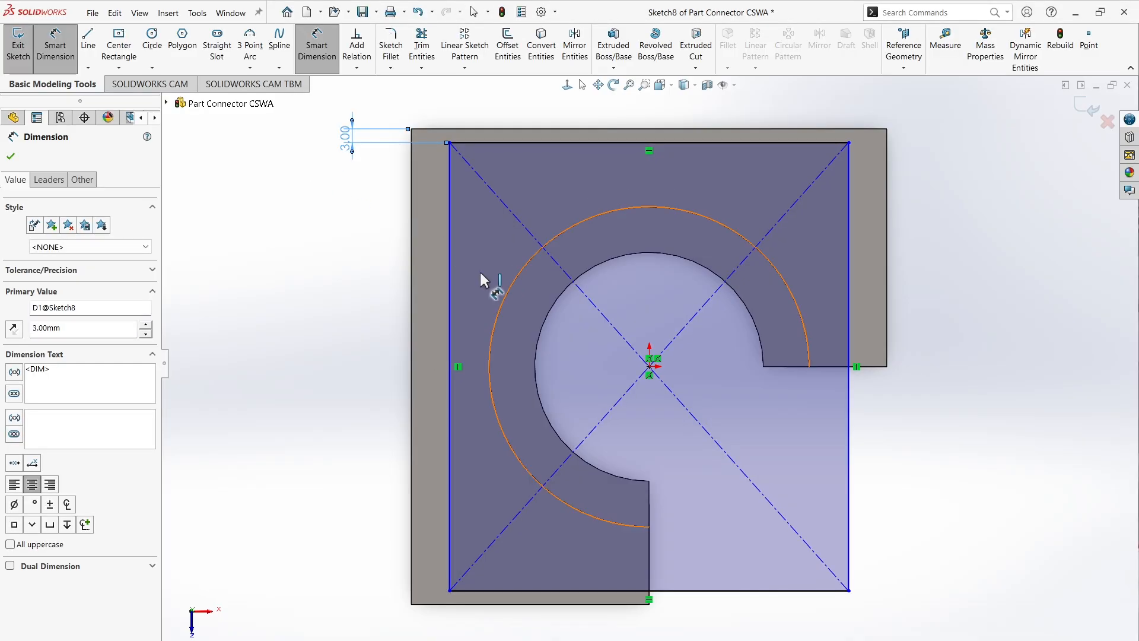
# - Dimension the rectangle's left side 3 mm from the part's left outer edge
pyautogui.click(449, 265)
pyautogui.click(412, 273)
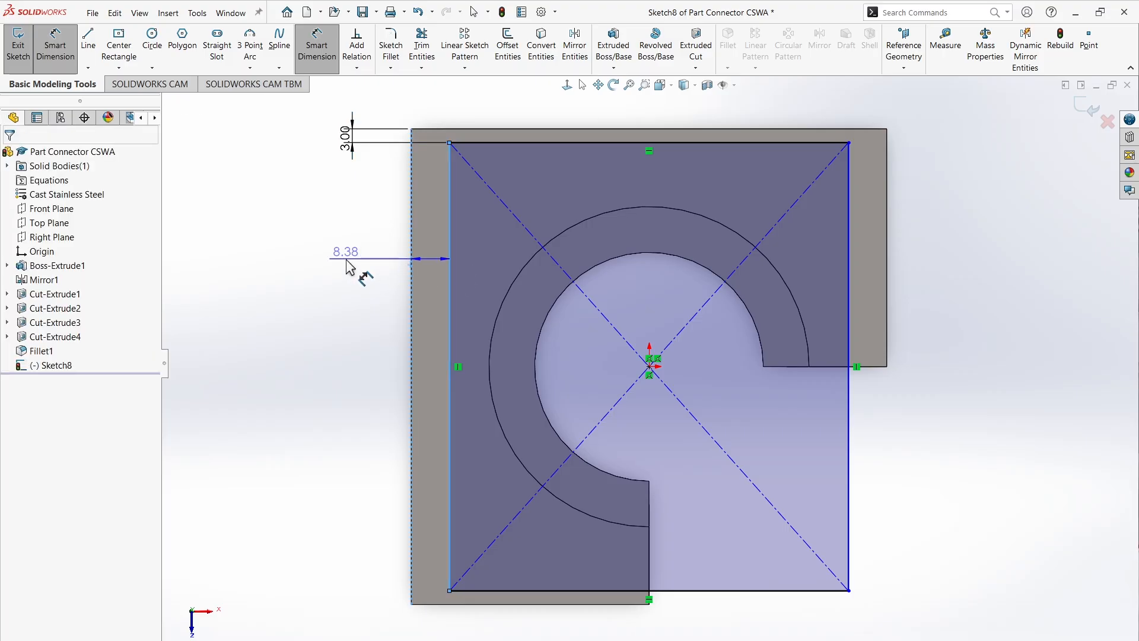
pyautogui.click(346, 260)
pyautogui.write('3')
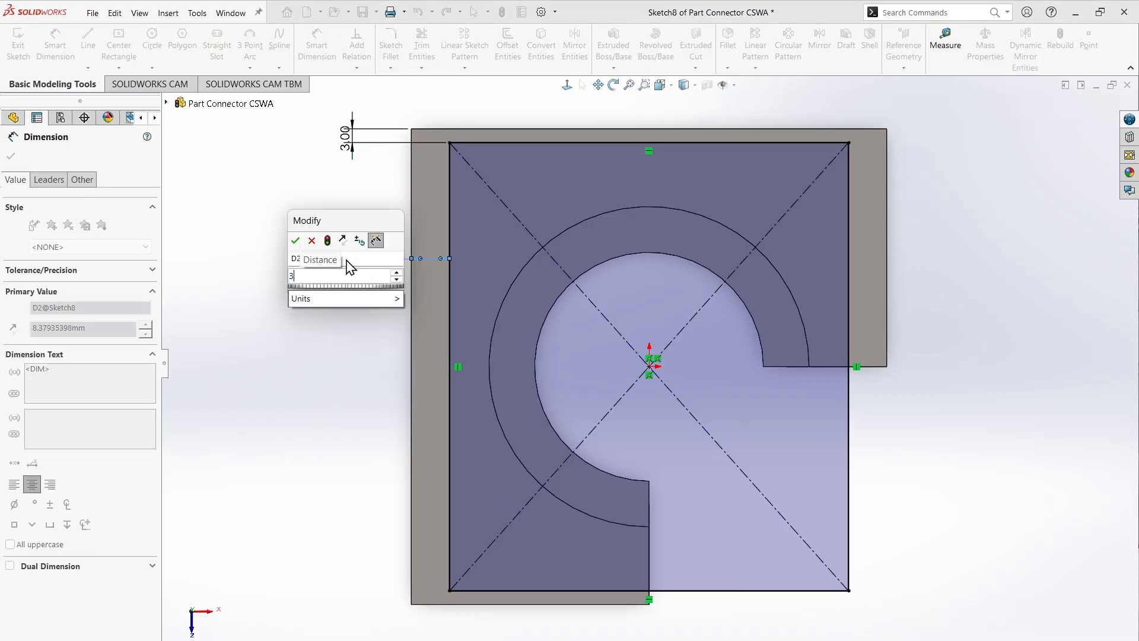
pyautogui.press('Return')
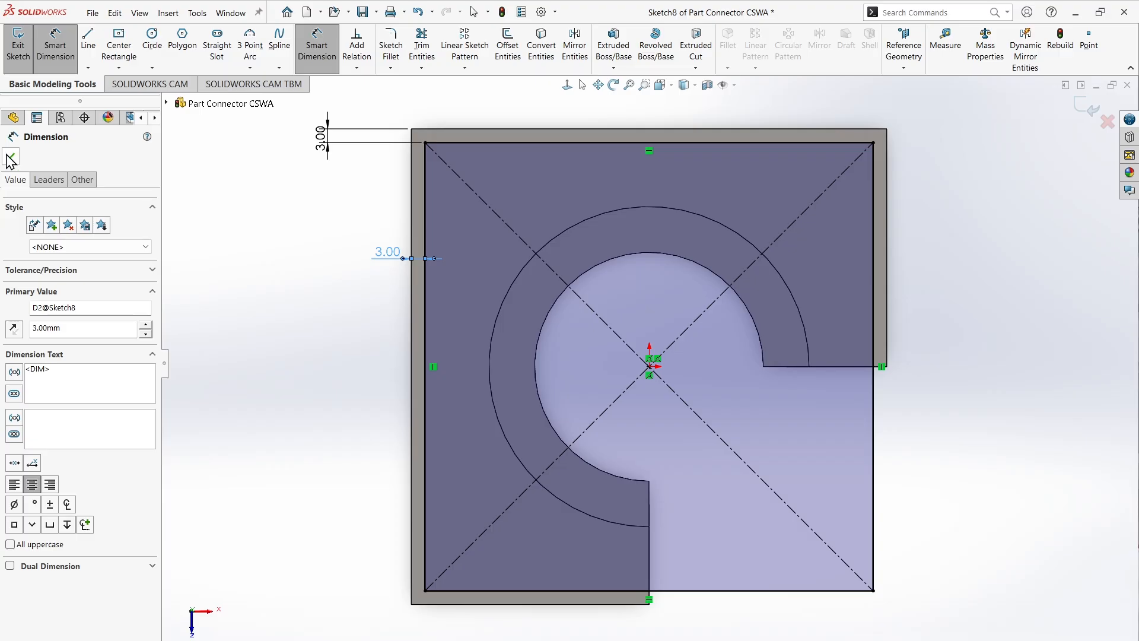
pyautogui.click(11, 158)
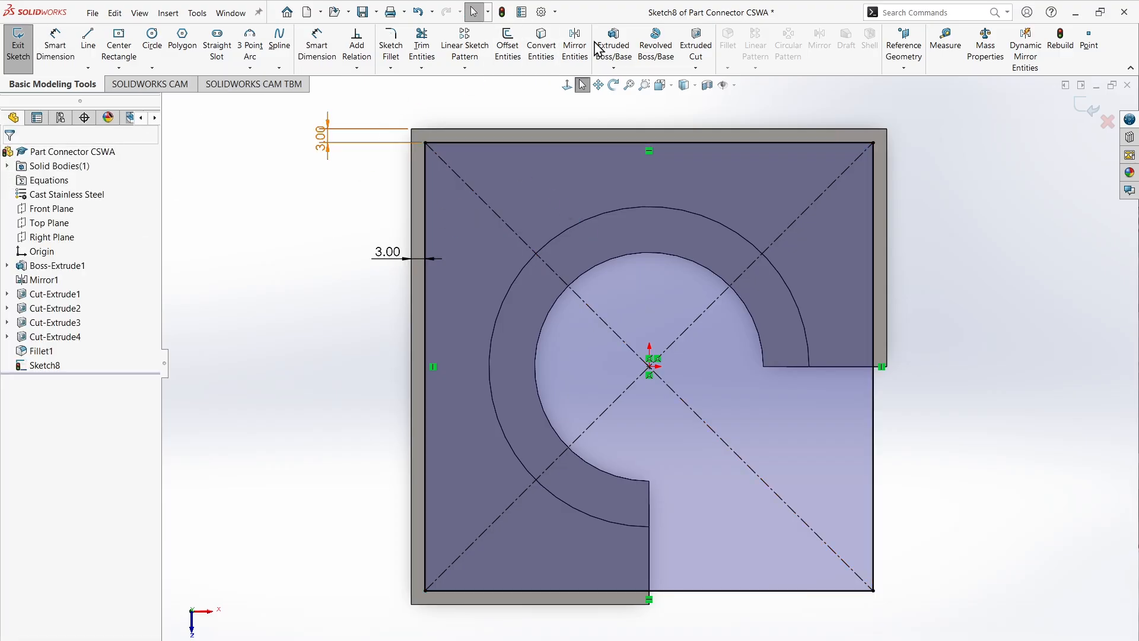
# - Extrude only the border contour outside the rectangle 10 mm upward as a rim merged with the part
pyautogui.click(613, 46)
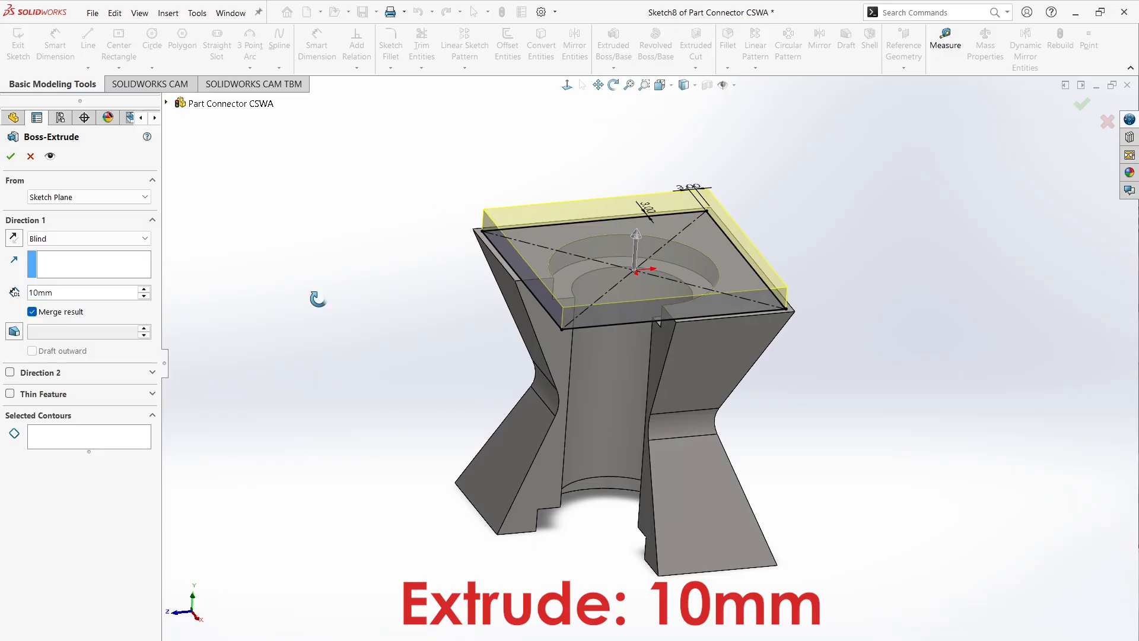
pyautogui.click(83, 442)
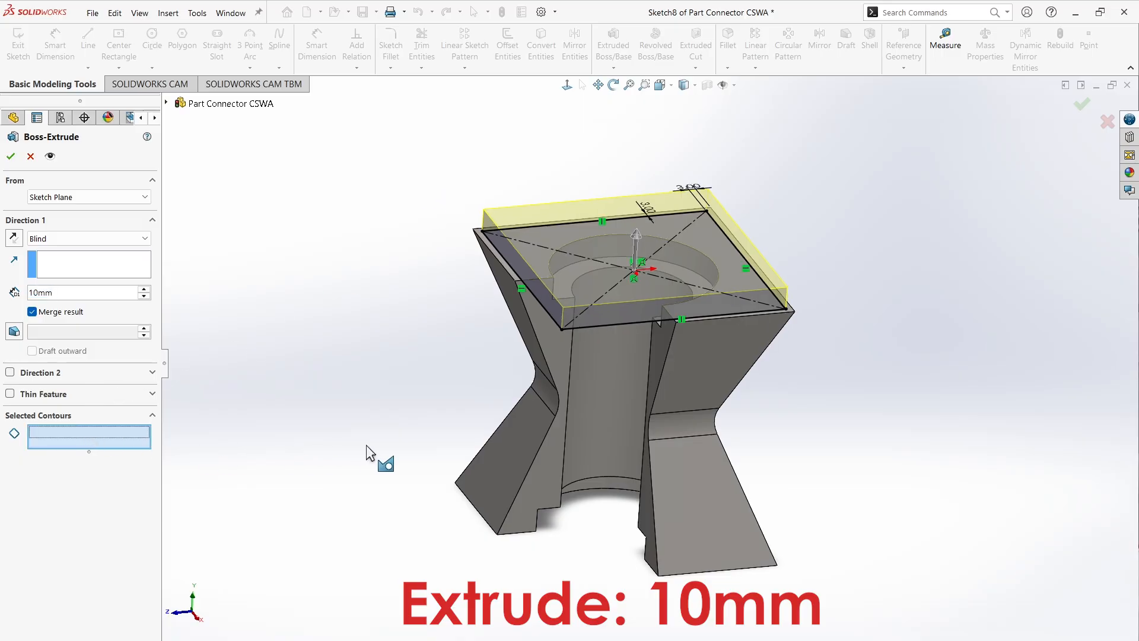
pyautogui.scroll(-5, 796, 305)
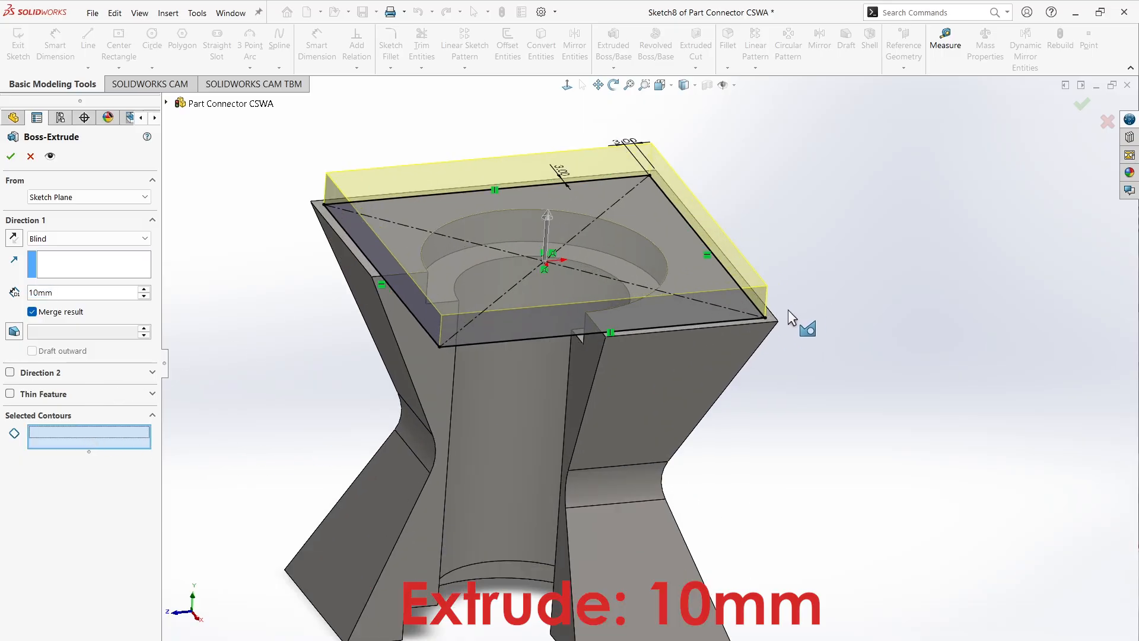
pyautogui.click(763, 329)
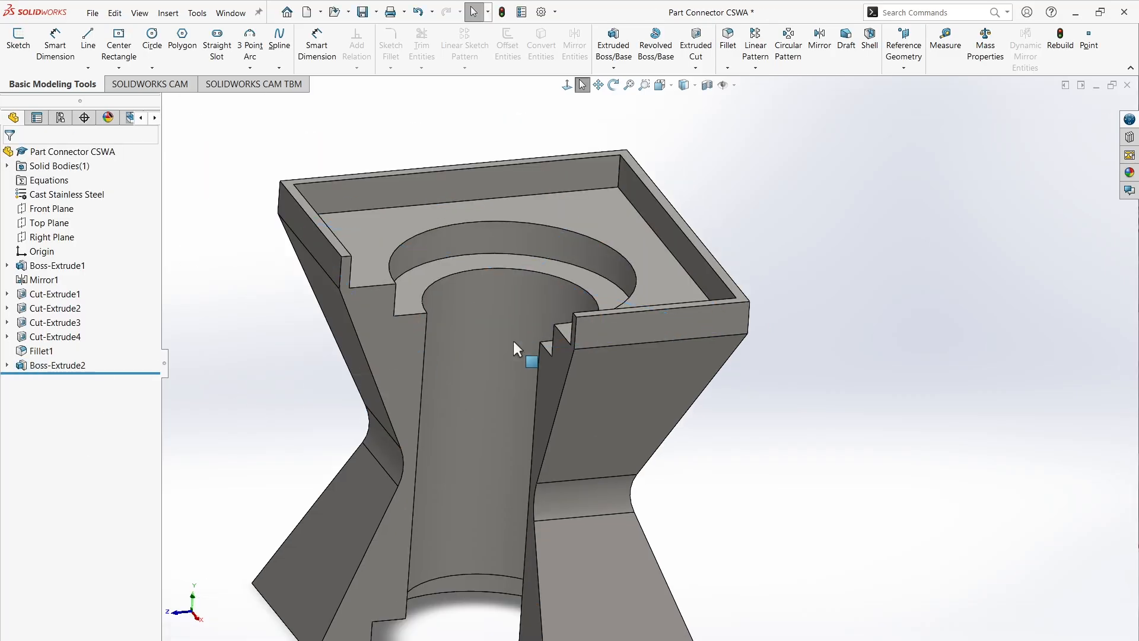
# - Fillet the four outer edges where the rim meets the tapered sides with a symmetric 5 mm radius
pyautogui.click(737, 46)
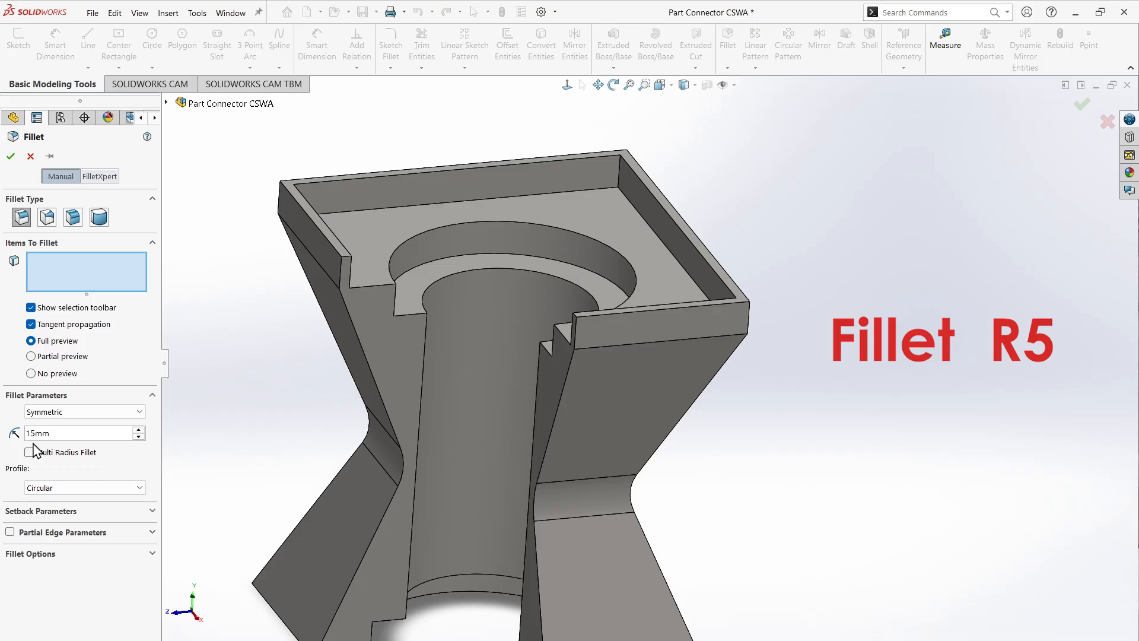
pyautogui.click(118, 432)
pyautogui.press('Return')
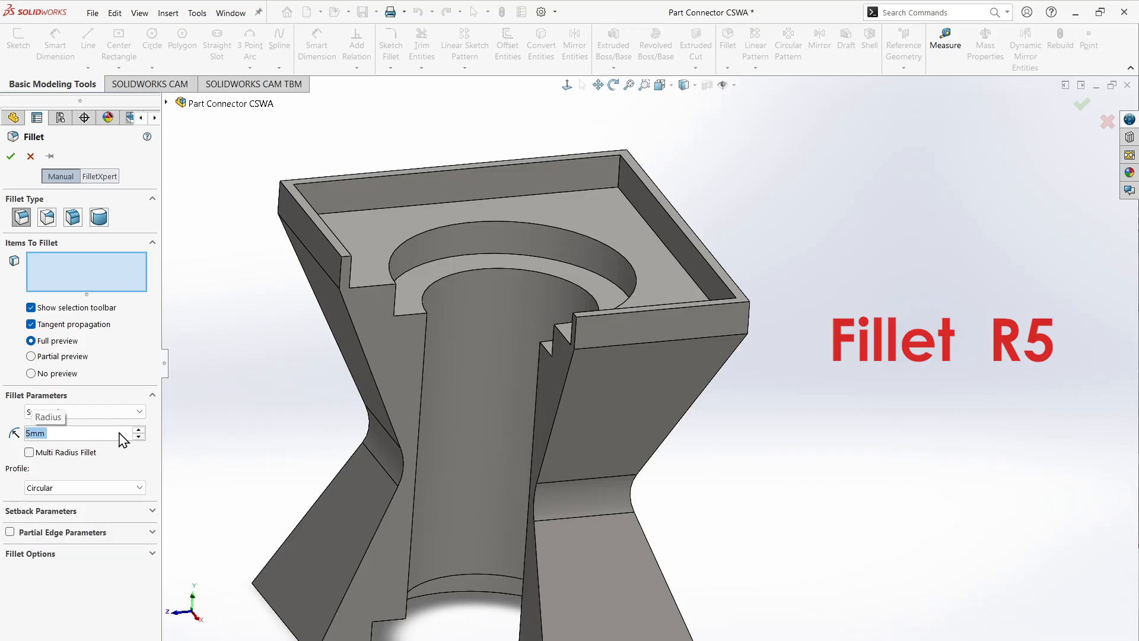
pyautogui.click(647, 345)
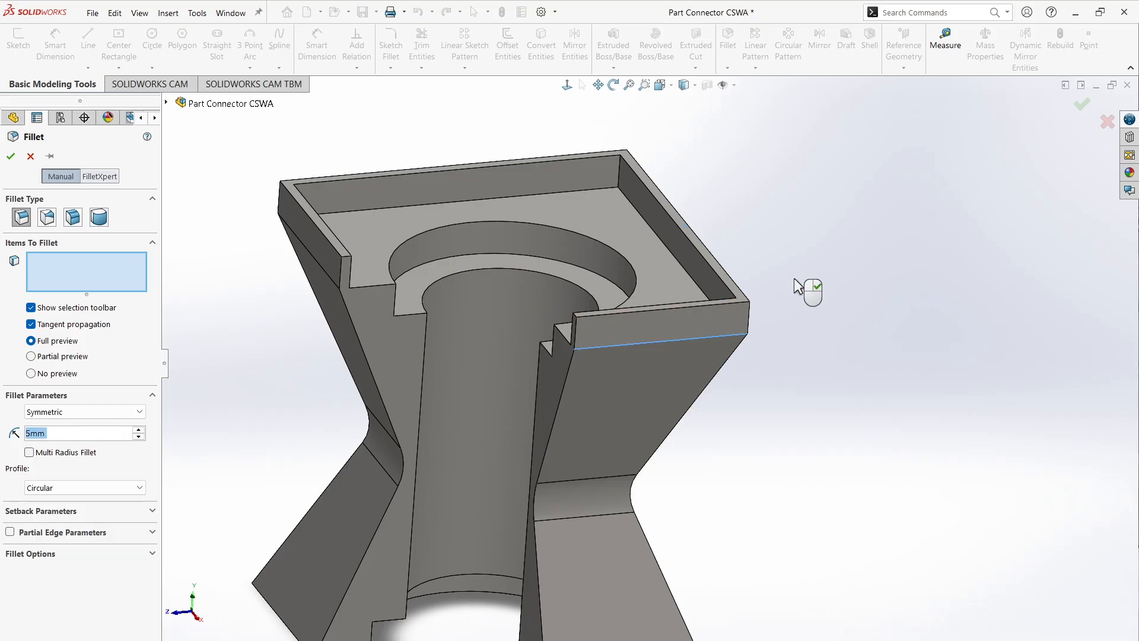
pyautogui.moveTo(793, 278); pyautogui.dragTo(499, 404, button='middle')
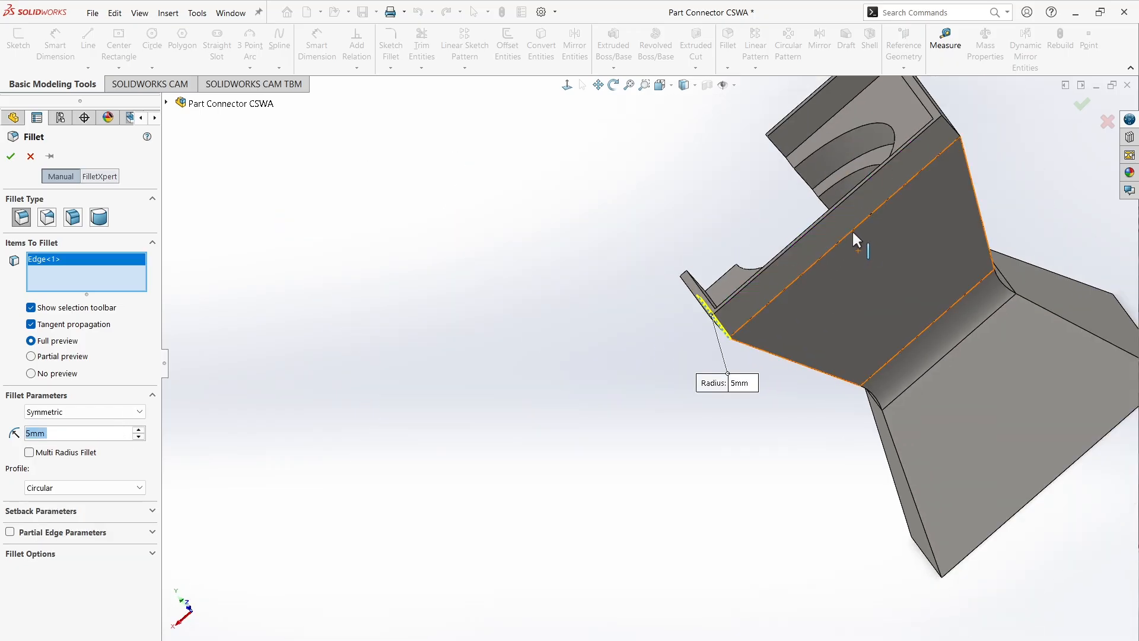
pyautogui.click(872, 212)
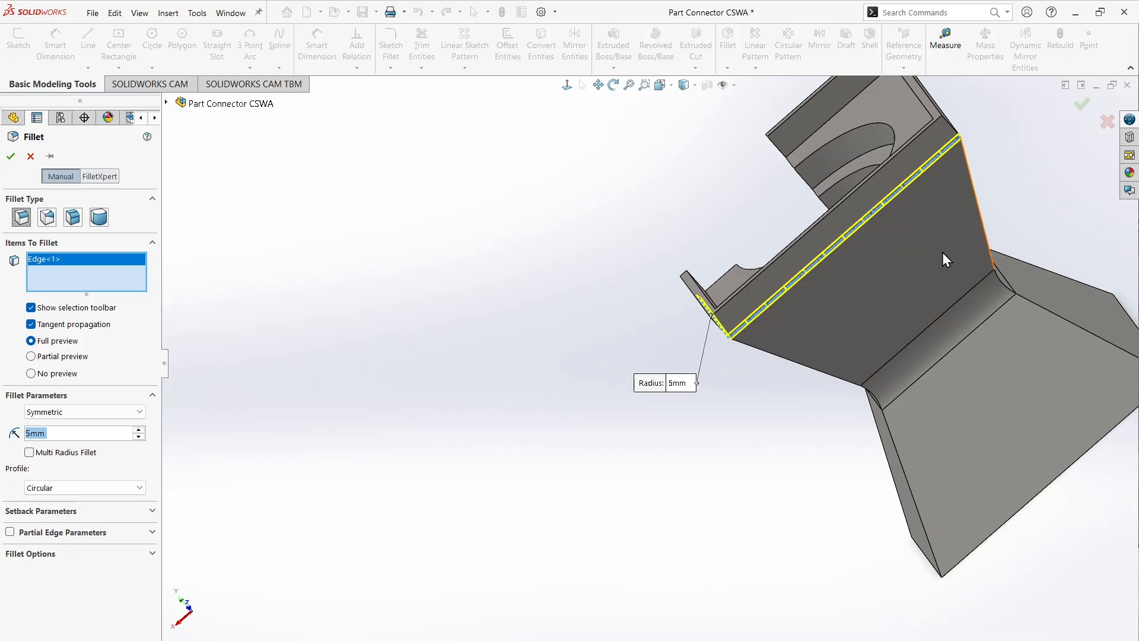
pyautogui.moveTo(942, 252); pyautogui.dragTo(706, 252, button='middle')
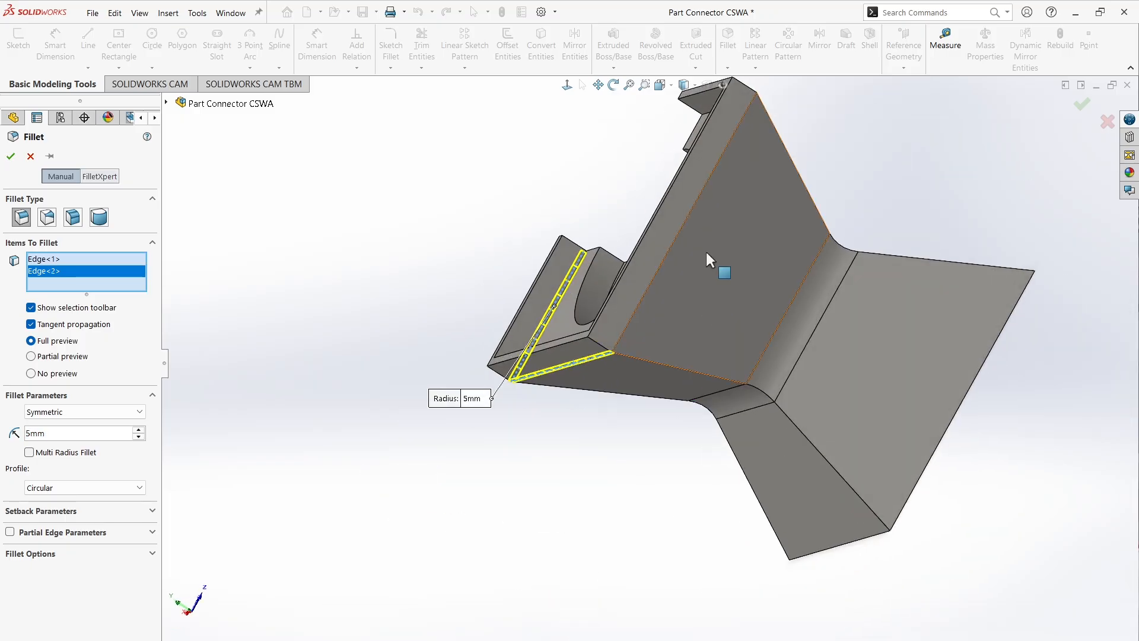
pyautogui.click(691, 211)
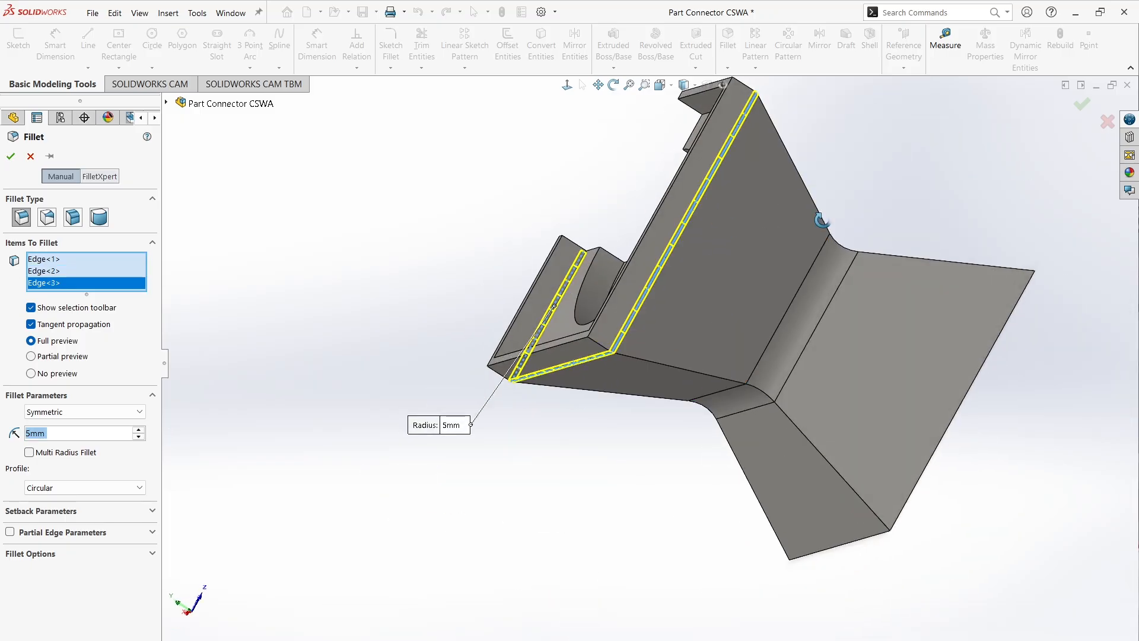
pyautogui.moveTo(800, 196); pyautogui.dragTo(607, 233, button='middle')
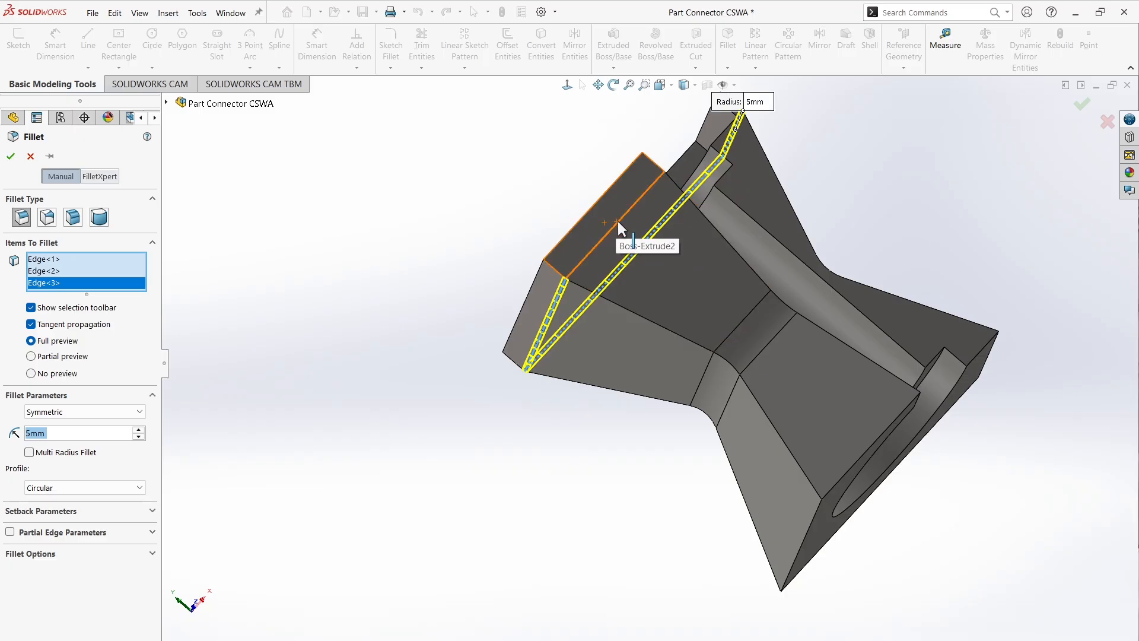
pyautogui.click(617, 220)
pyautogui.moveTo(581, 180); pyautogui.dragTo(683, 199, button='middle')
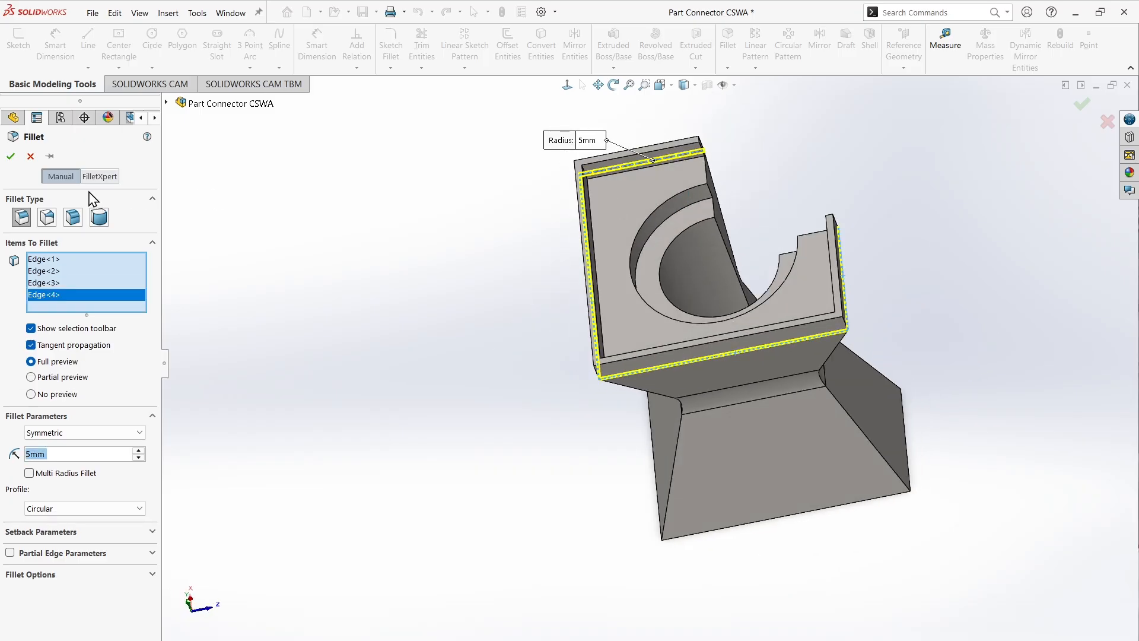
pyautogui.click(11, 157)
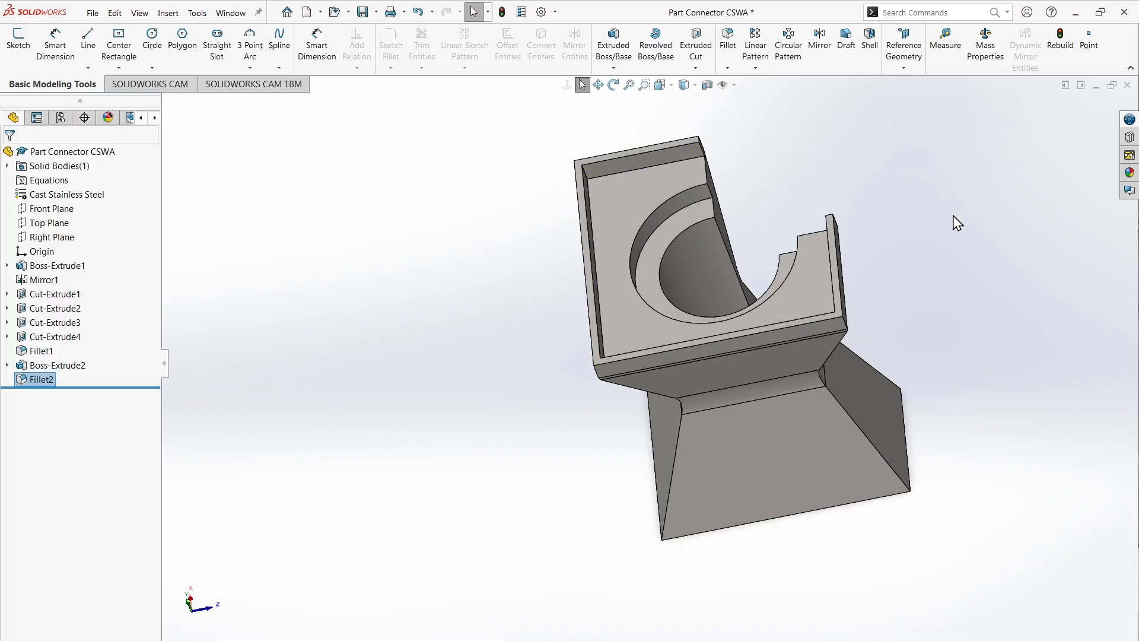
# - Start a sketch on the recessed top face inside the rim and draw an origin-centred circle of about 44 mm radius
pyautogui.moveTo(955, 222); pyautogui.dragTo(905, 370, button='middle')
pyautogui.keyDown('ctrl'); pyautogui.moveTo(928, 413); pyautogui.dragTo(666, 314, button='middle'); pyautogui.keyUp('ctrl')
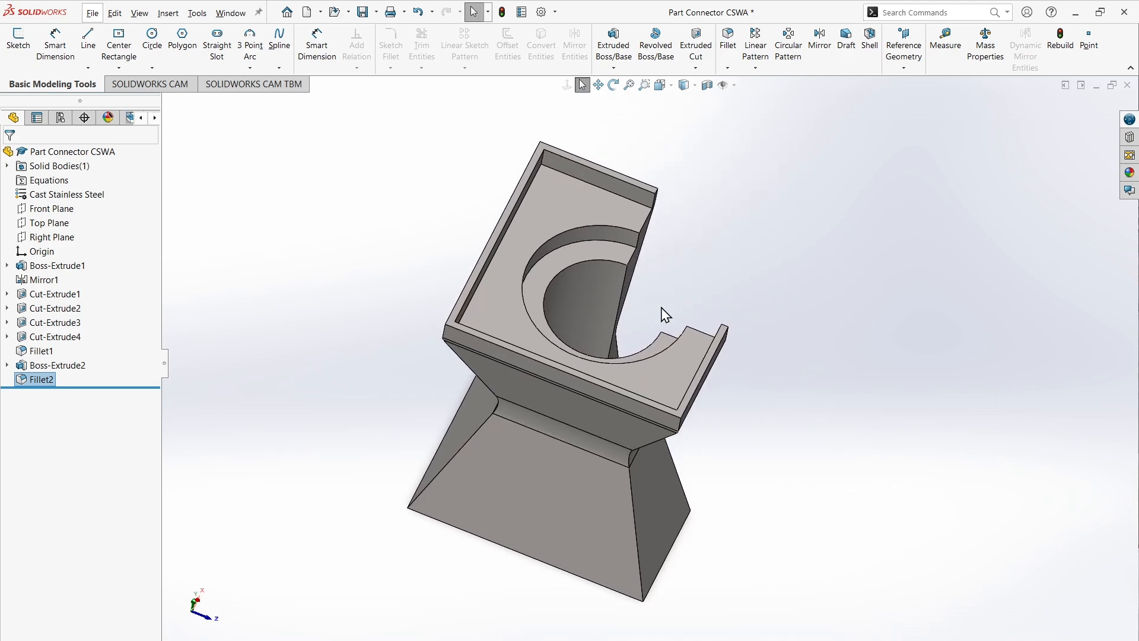
pyautogui.click(554, 224)
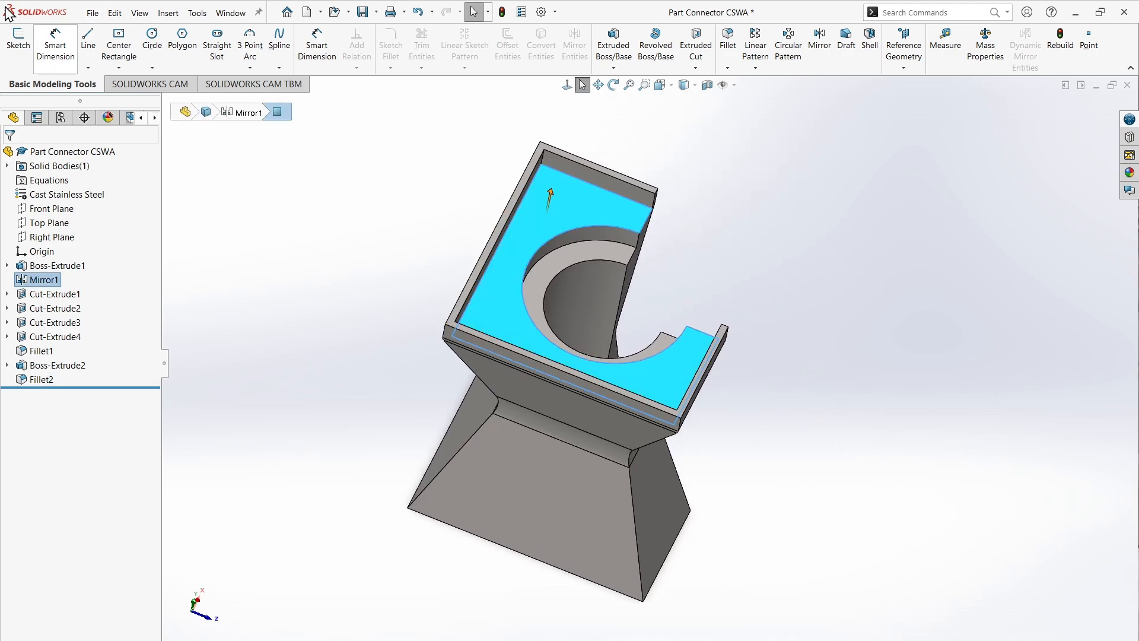
pyautogui.click(18, 38)
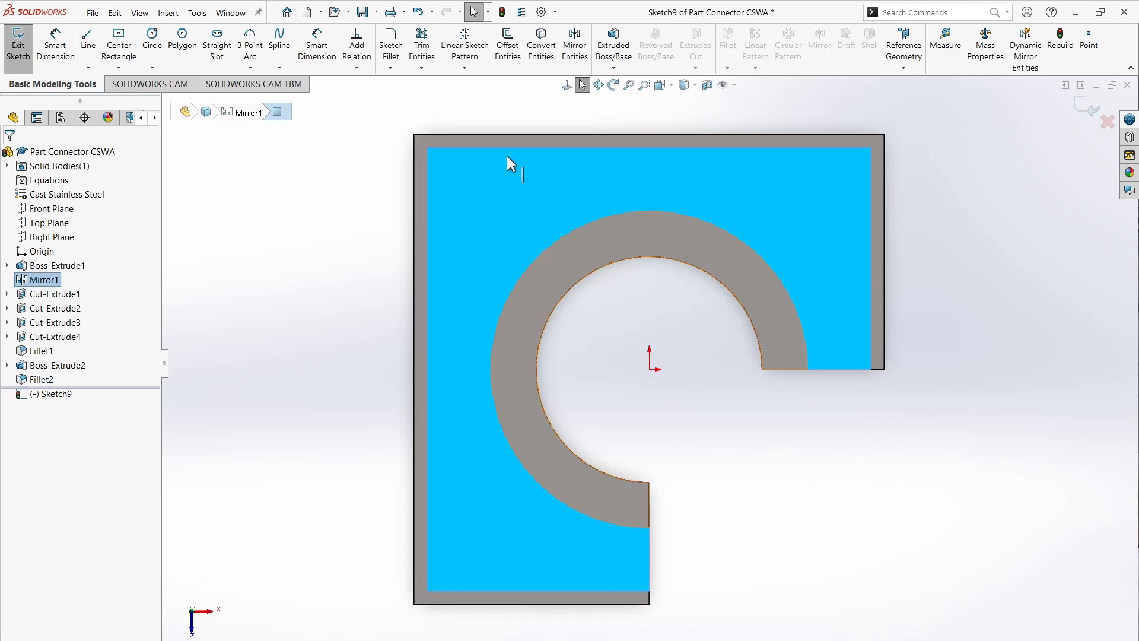
pyautogui.click(152, 45)
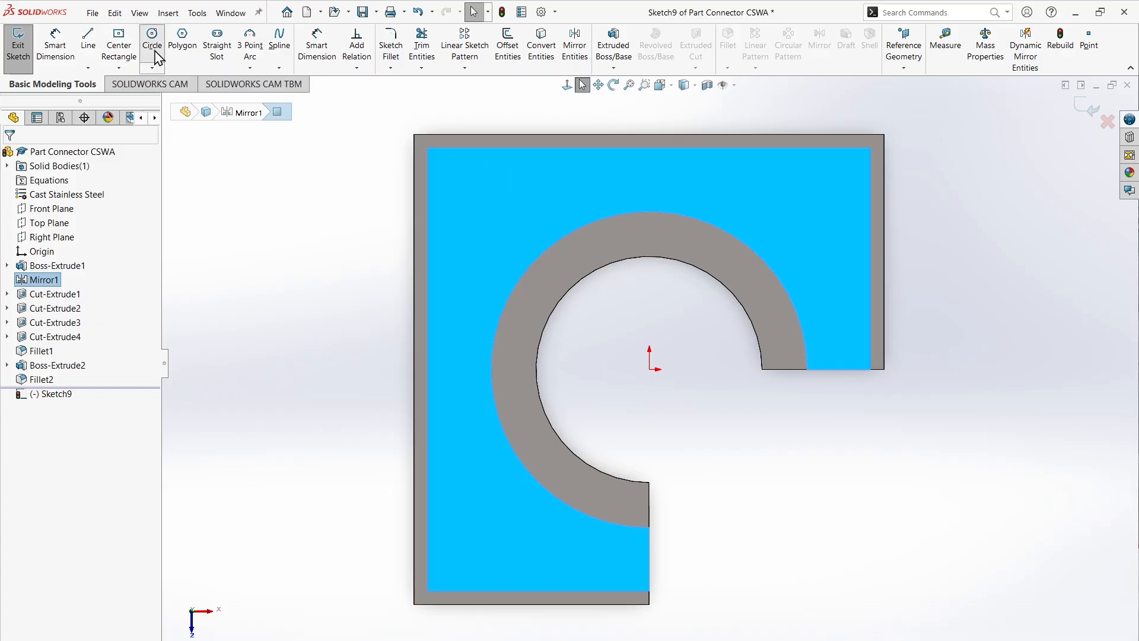
pyautogui.click(649, 369)
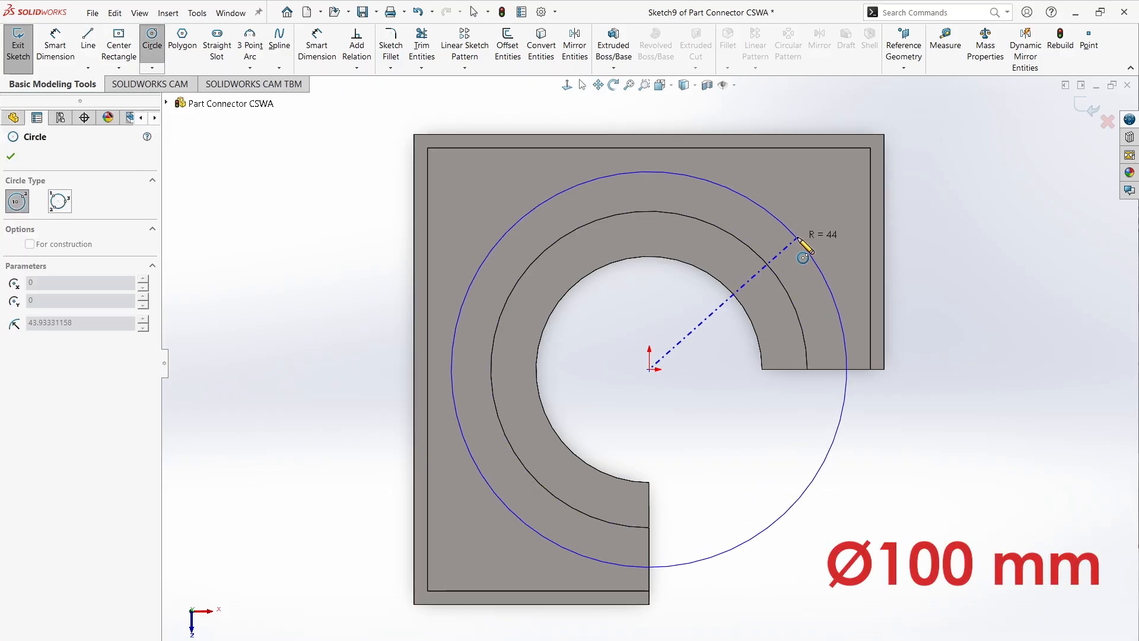
pyautogui.click(804, 245)
# - Set the circle's radius to 50 mm and make it construction geometry
pyautogui.click(30, 394)
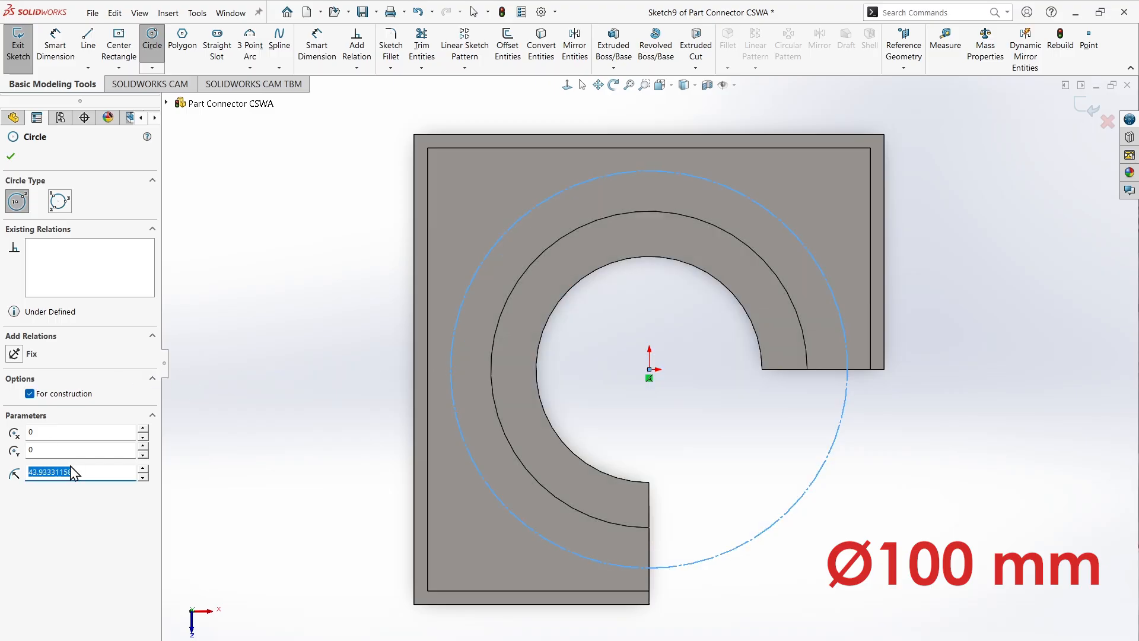
pyautogui.click(26, 394)
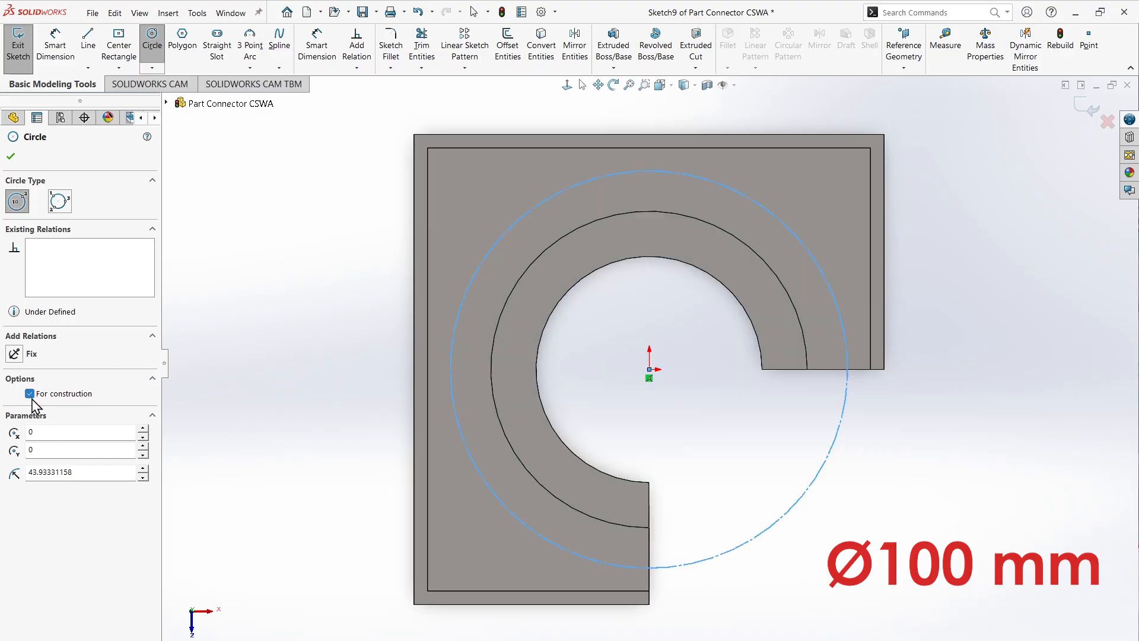
pyautogui.click(29, 393)
pyautogui.doubleClick(82, 468)
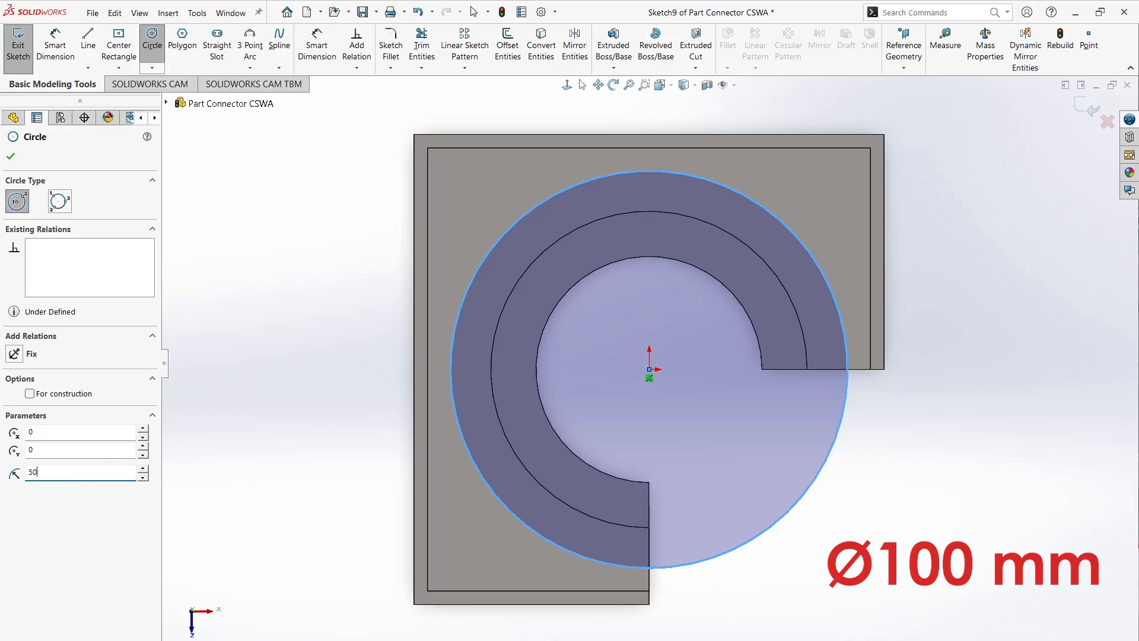
pyautogui.write('50')
pyautogui.press('Return')
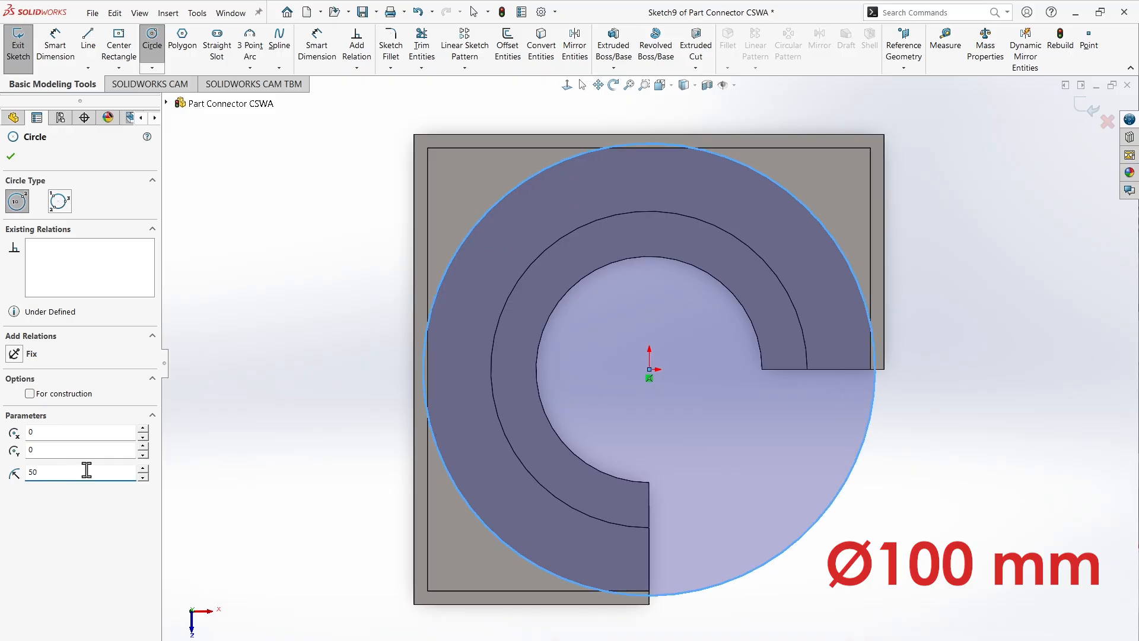
pyautogui.click(30, 393)
pyautogui.click(11, 156)
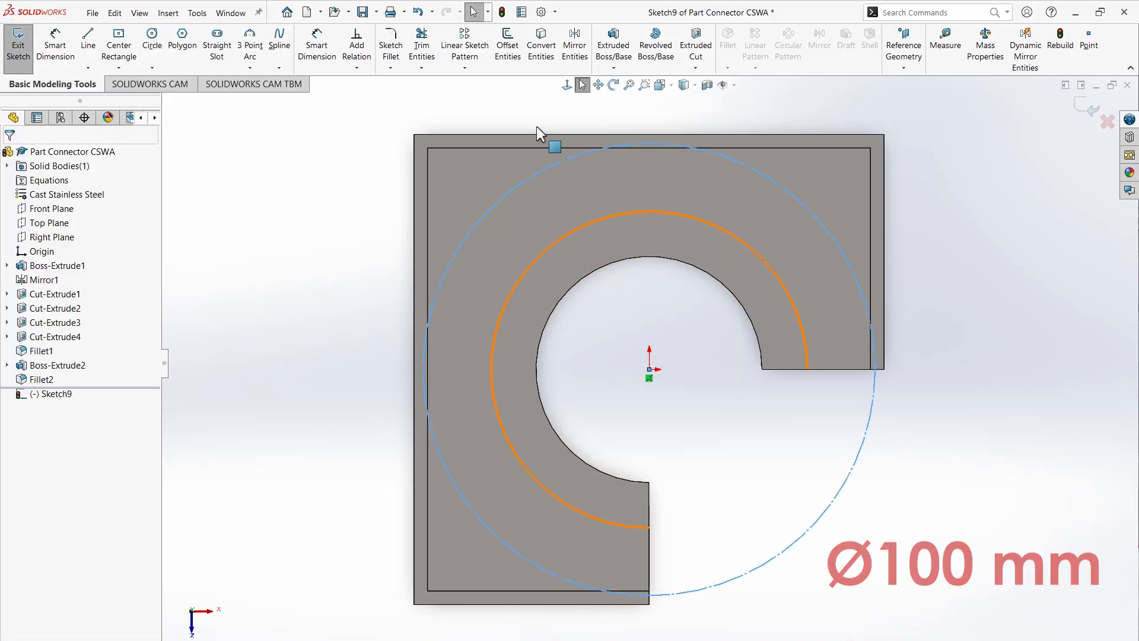
# - Add a 100 mm diameter dimension to the construction circle and place it clear of the part
pyautogui.click(55, 44)
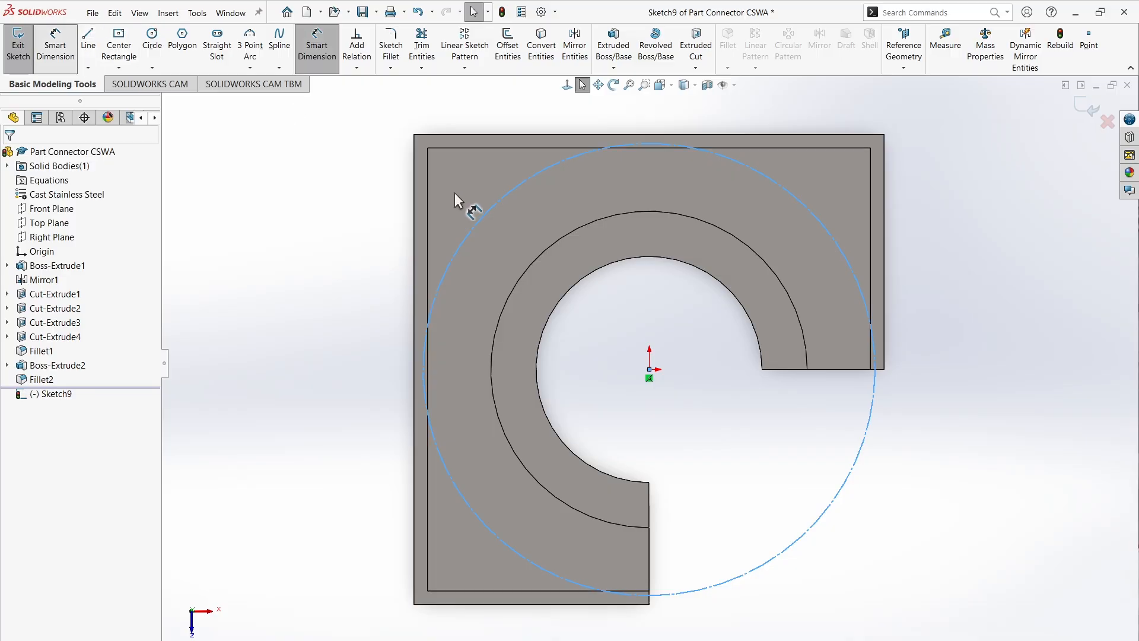
pyautogui.click(471, 232)
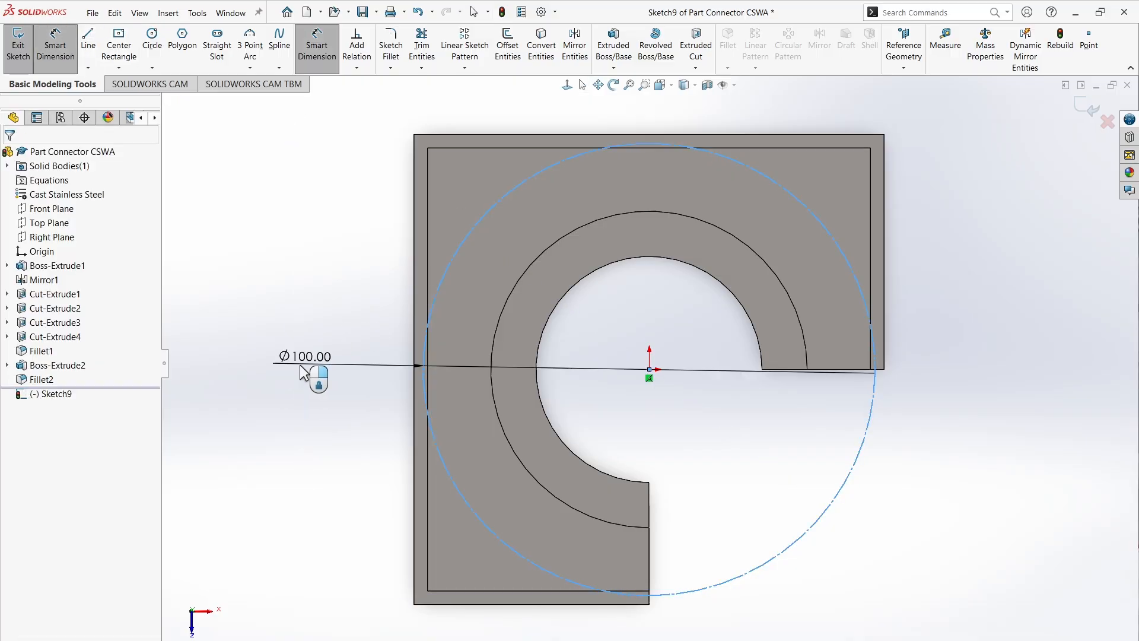
pyautogui.click(300, 364)
pyautogui.click(253, 346)
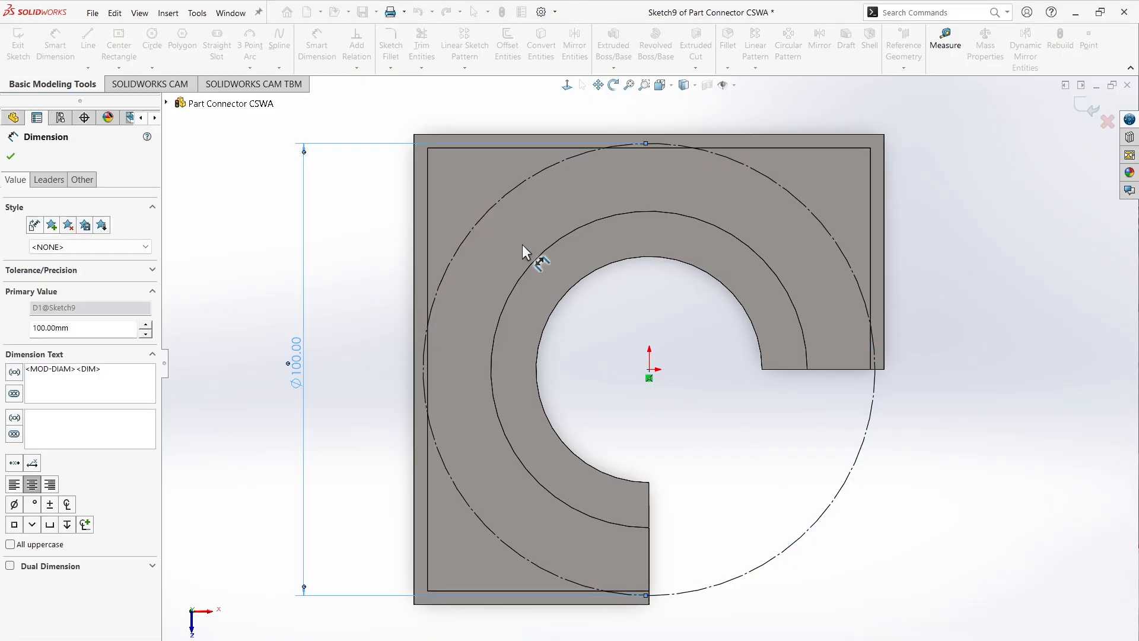
pyautogui.moveTo(295, 359); pyautogui.dragTo(1129, 325)
# - Sketch a diagonal centerline from the origin to the outer corner of the rim opposite the cut-away quarter
pyautogui.click(88, 67)
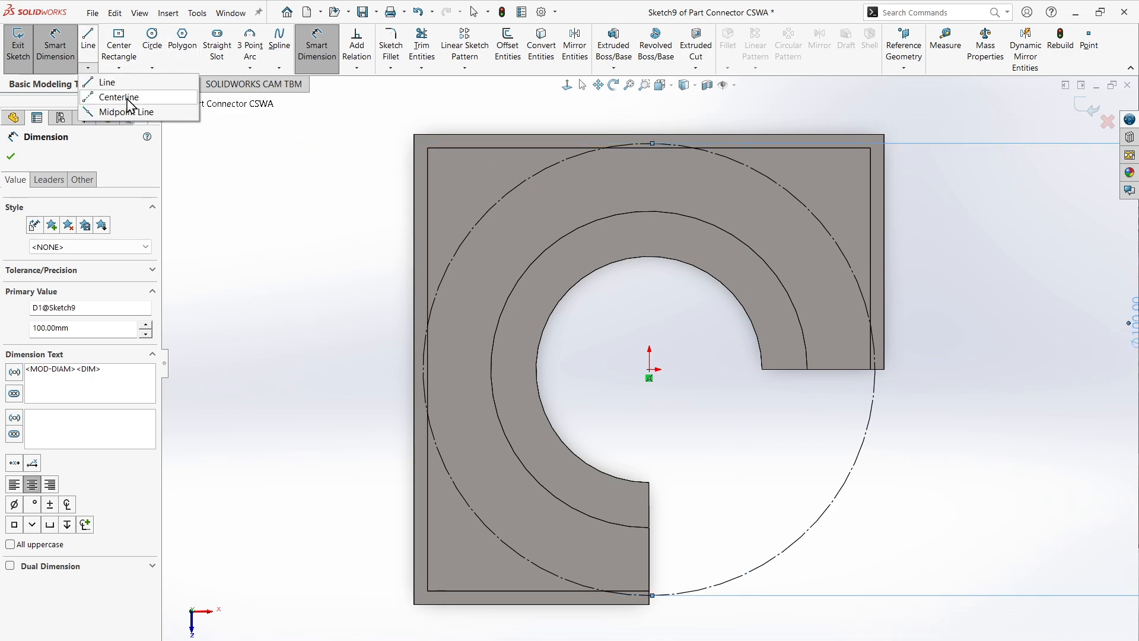
pyautogui.click(116, 96)
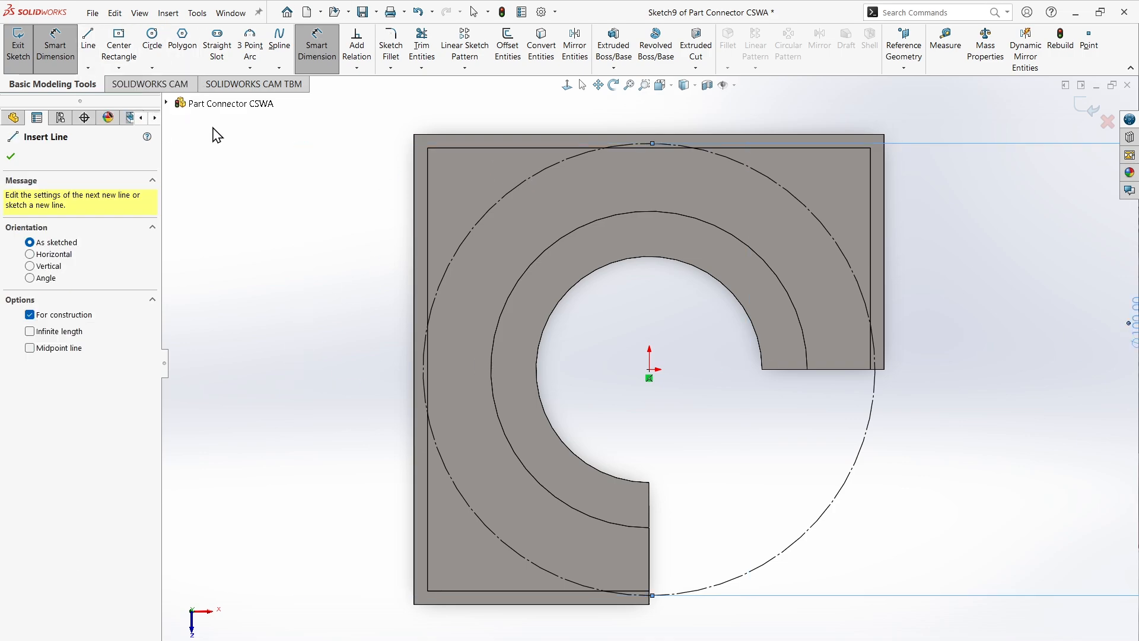
pyautogui.click(648, 369)
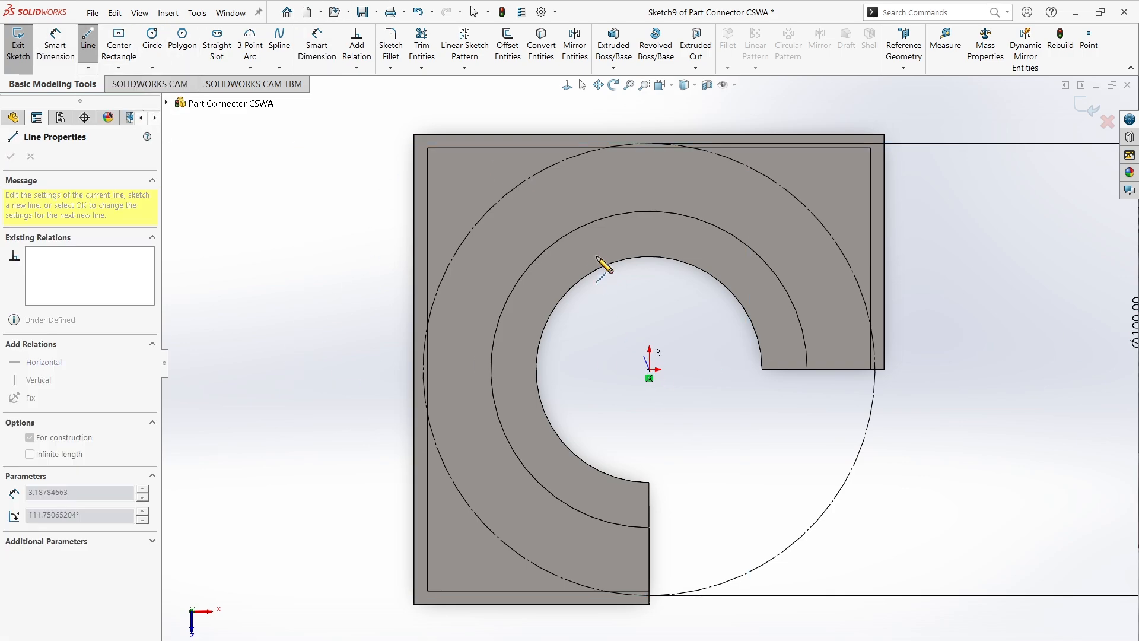
pyautogui.click(415, 135)
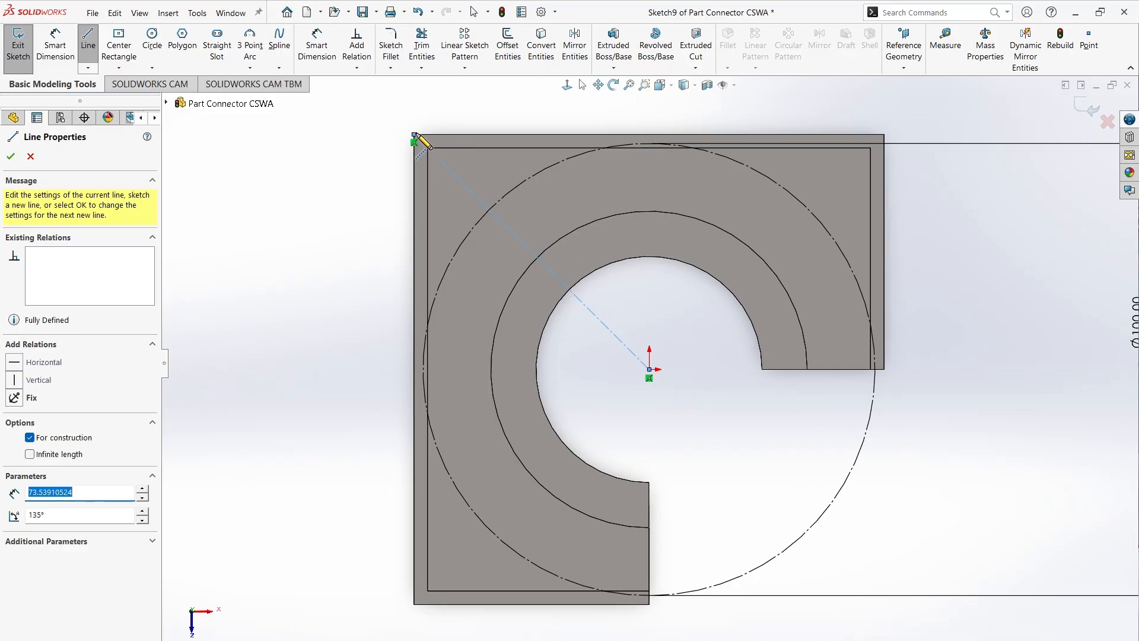
pyautogui.press('Escape')
pyautogui.press('Escape')
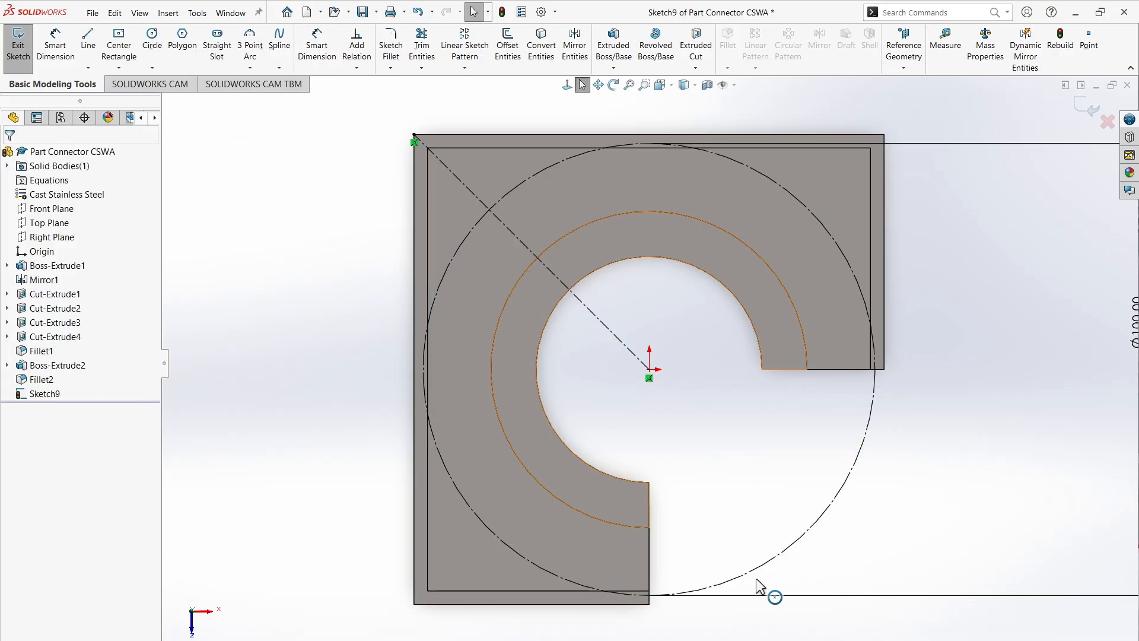
# - Check the slots in the Section 3 PDF, then sketch a centerpoint slot about 16 by 21 mm along the centerline, centred on the construction circle
pyautogui.click(771, 640)
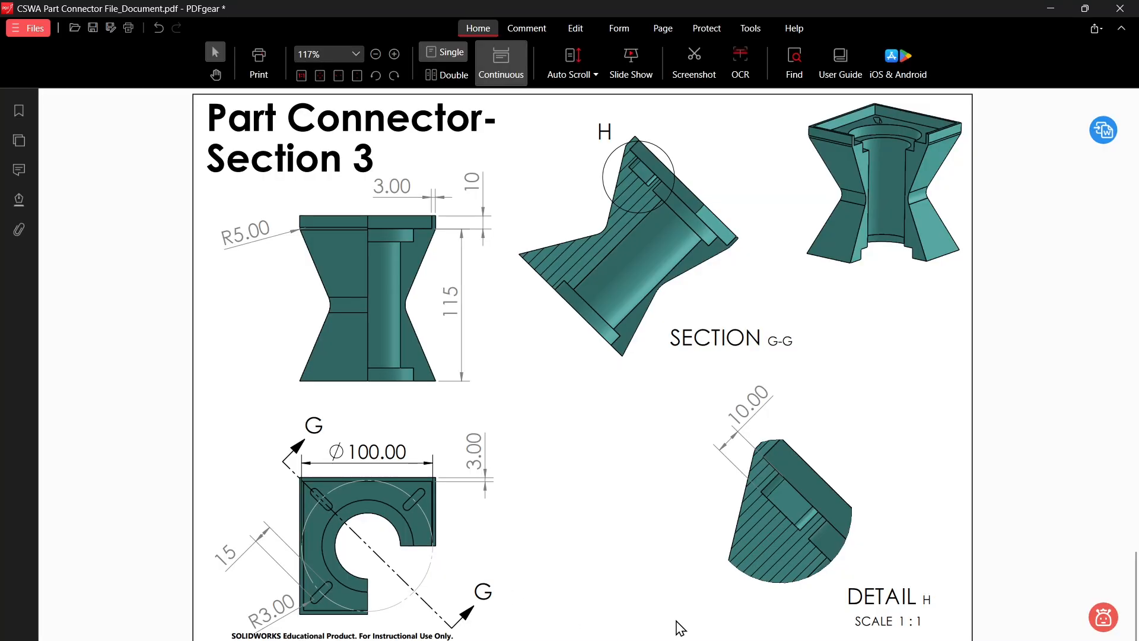
pyautogui.click(682, 639)
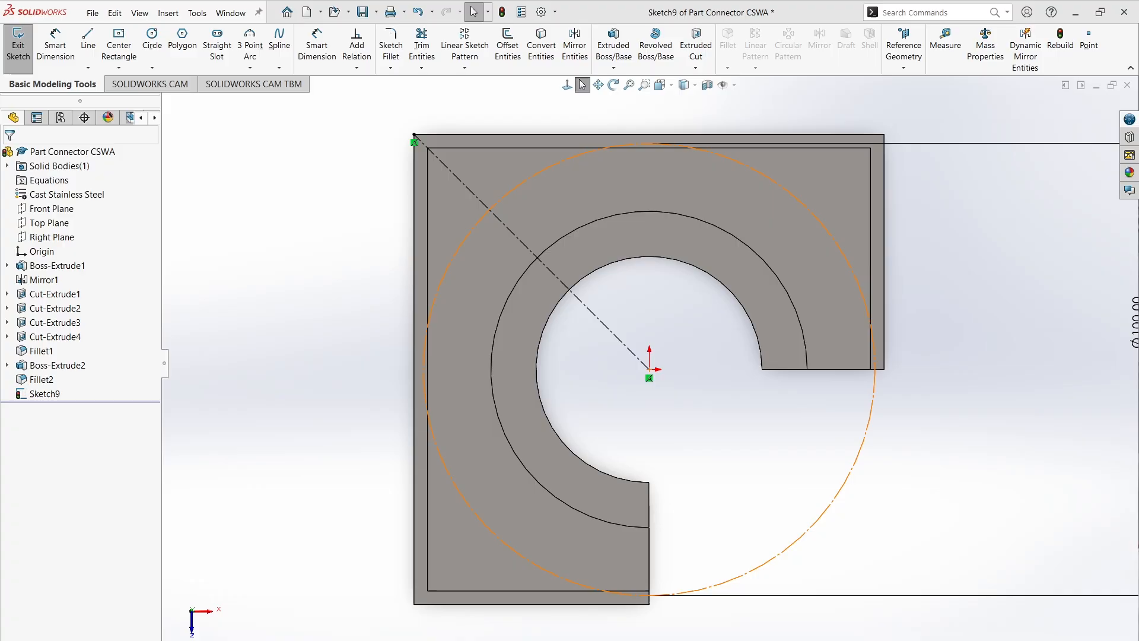
pyautogui.click(216, 50)
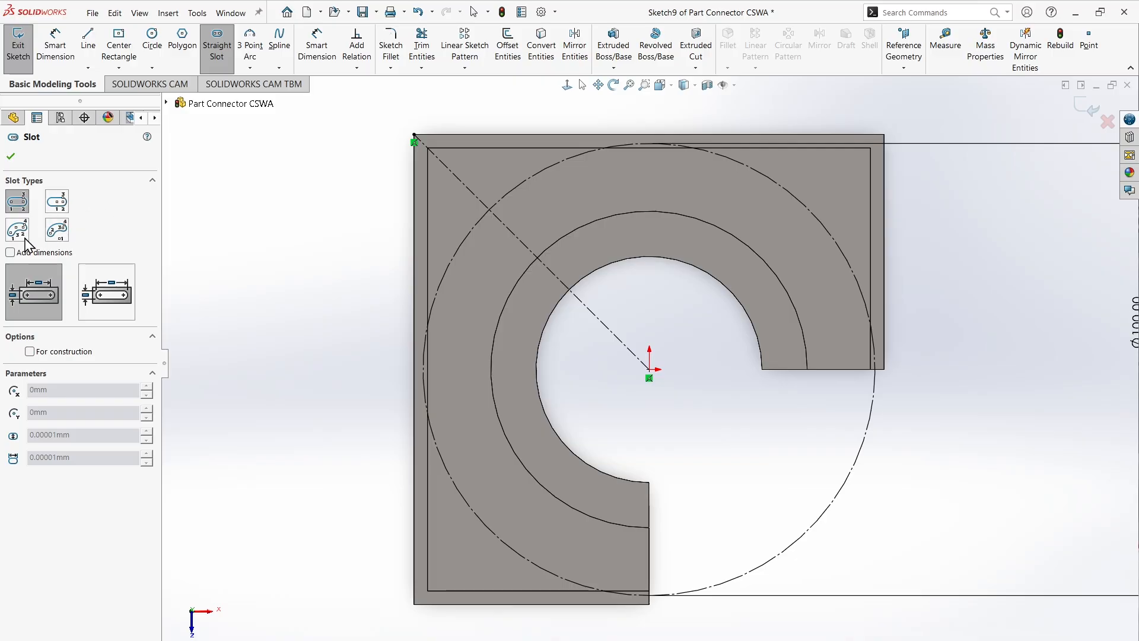
pyautogui.click(60, 209)
pyautogui.scroll(-5, 495, 224)
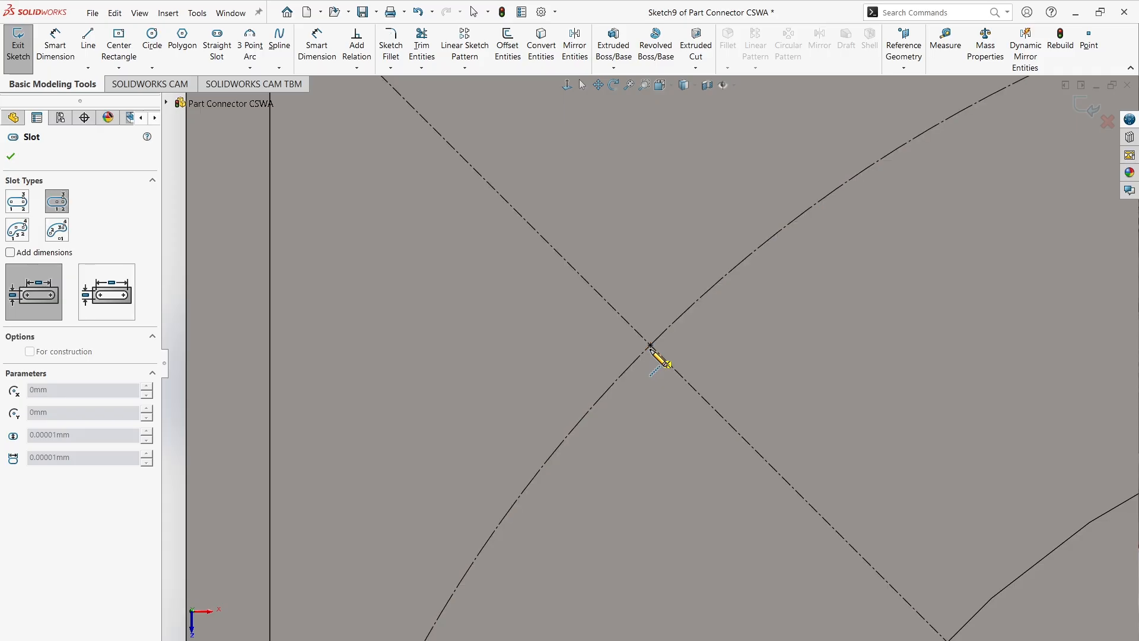
pyautogui.click(650, 346)
pyautogui.scroll(3, 630, 237)
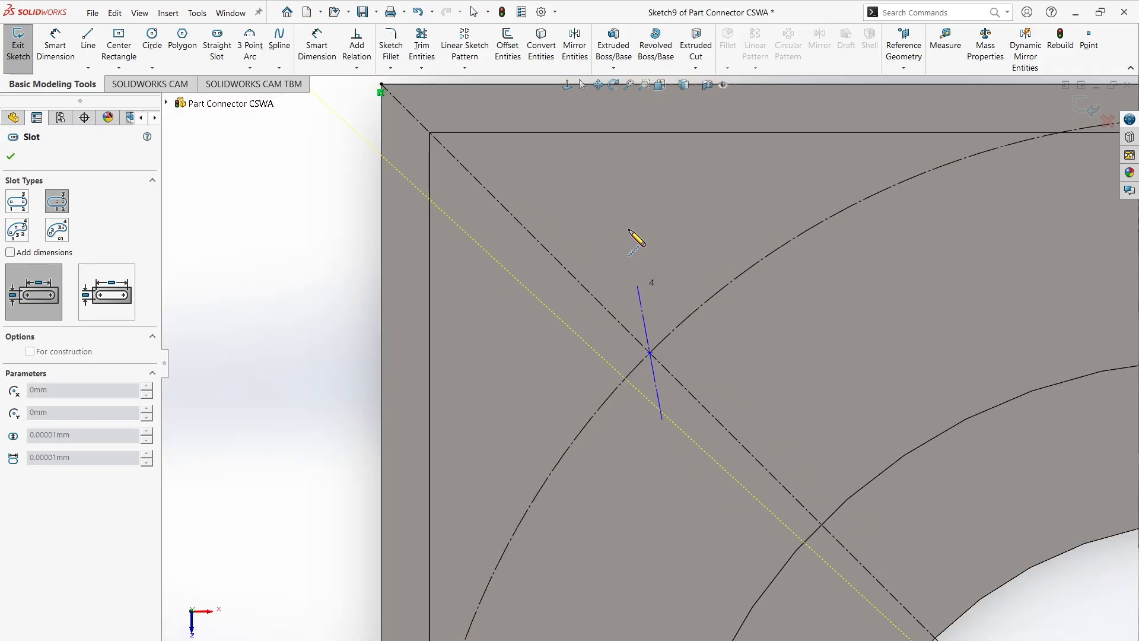
pyautogui.scroll(2, 630, 237)
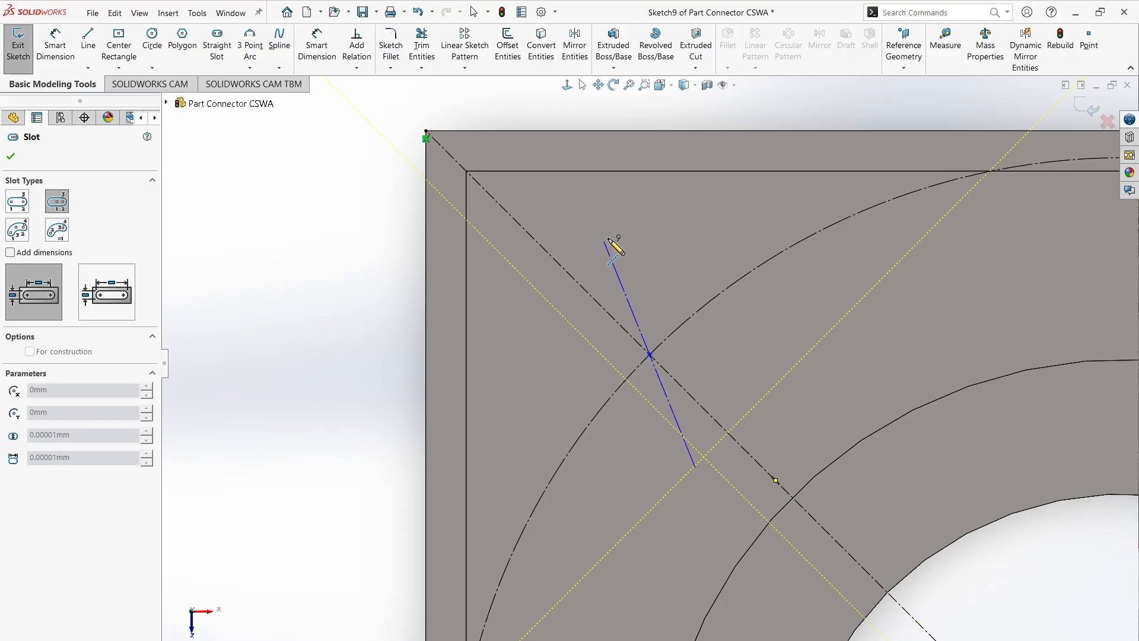
pyautogui.click(573, 277)
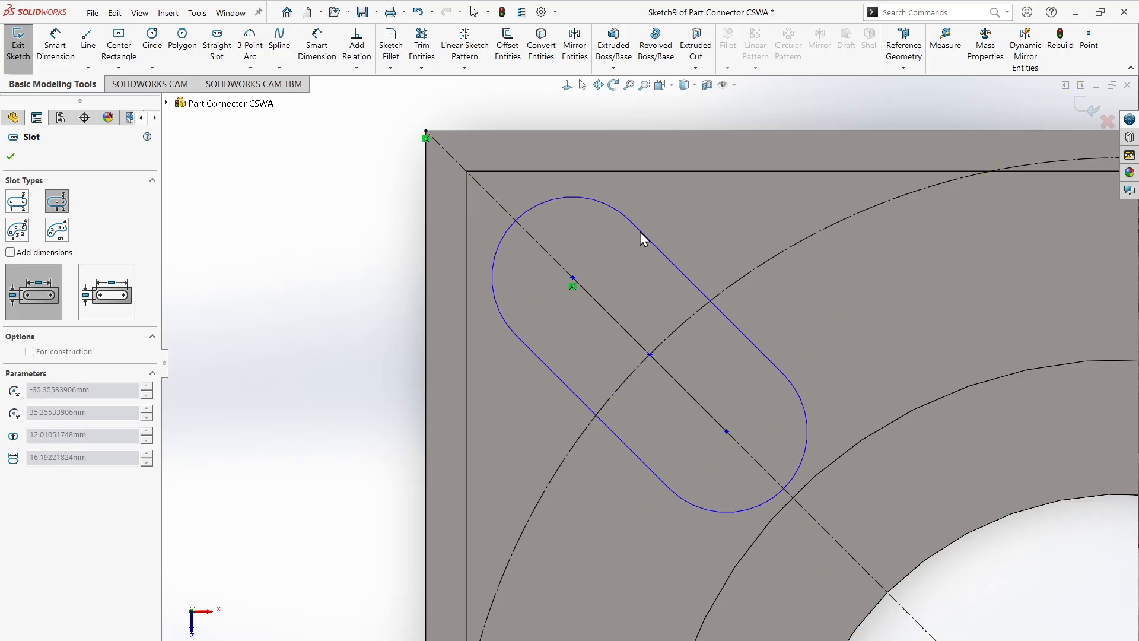
pyautogui.click(680, 186)
pyautogui.scroll(3, 680, 189)
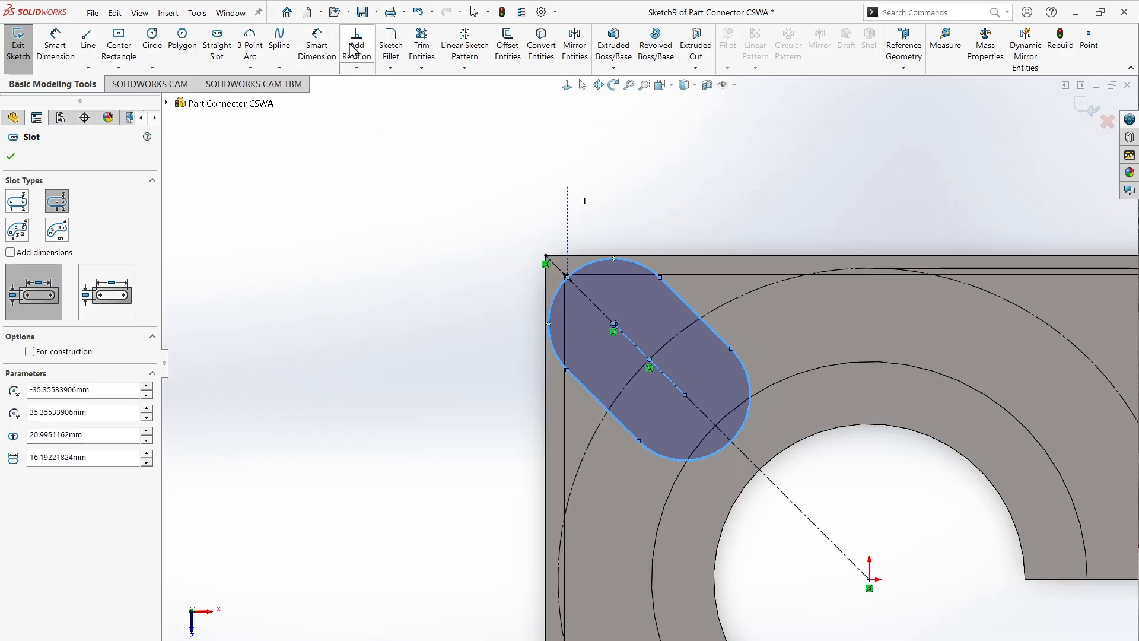
# - Dimension the slot's rounded end with a 3 mm radius
pyautogui.click(315, 45)
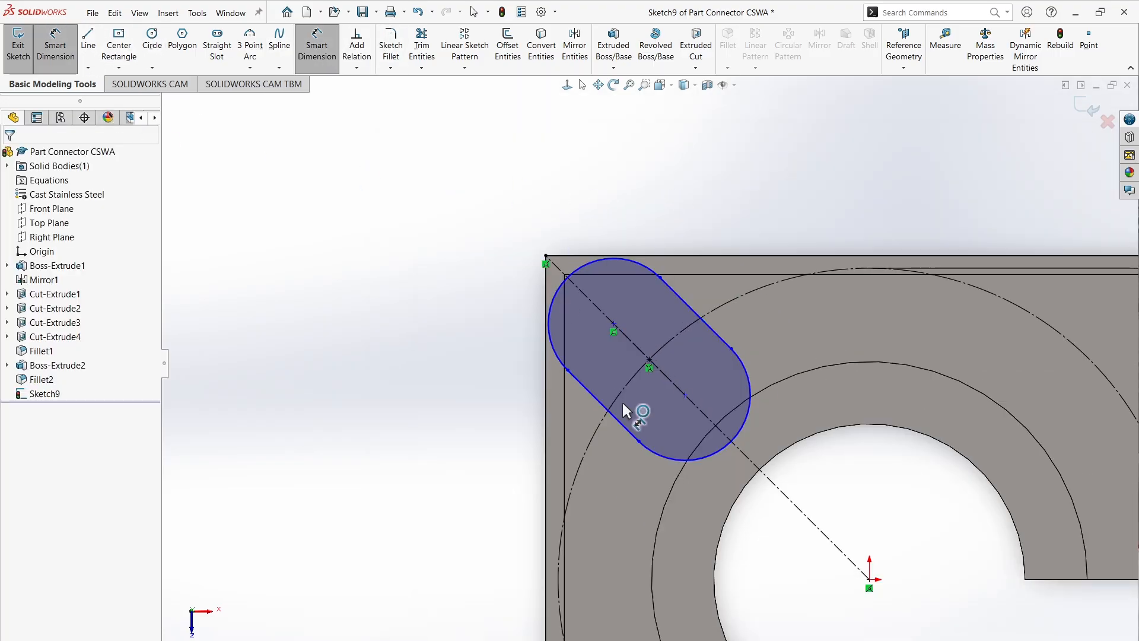
pyautogui.click(551, 350)
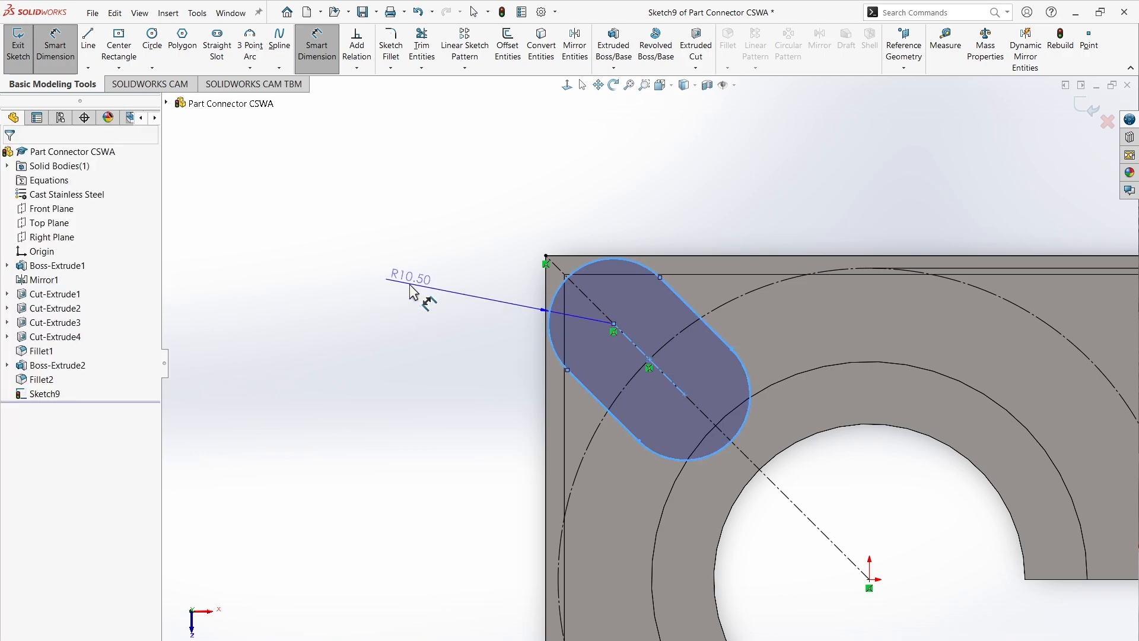
pyautogui.click(413, 291)
pyautogui.write('3')
pyautogui.press('Return')
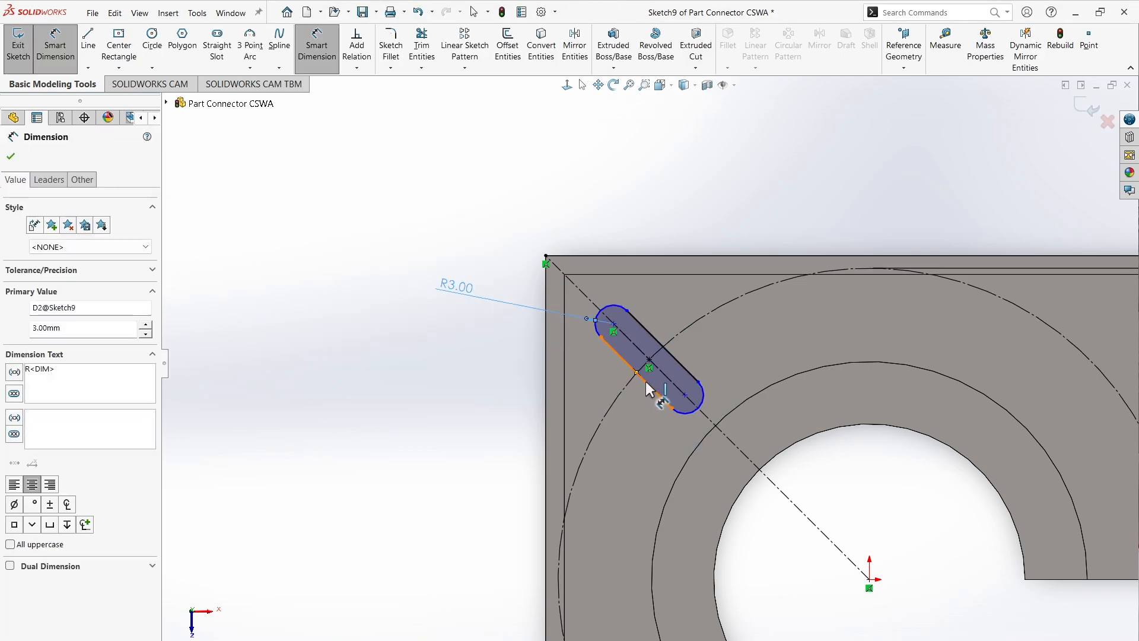
# - Dimension the slot's straight side to 15 mm
pyautogui.click(645, 383)
pyautogui.click(458, 542)
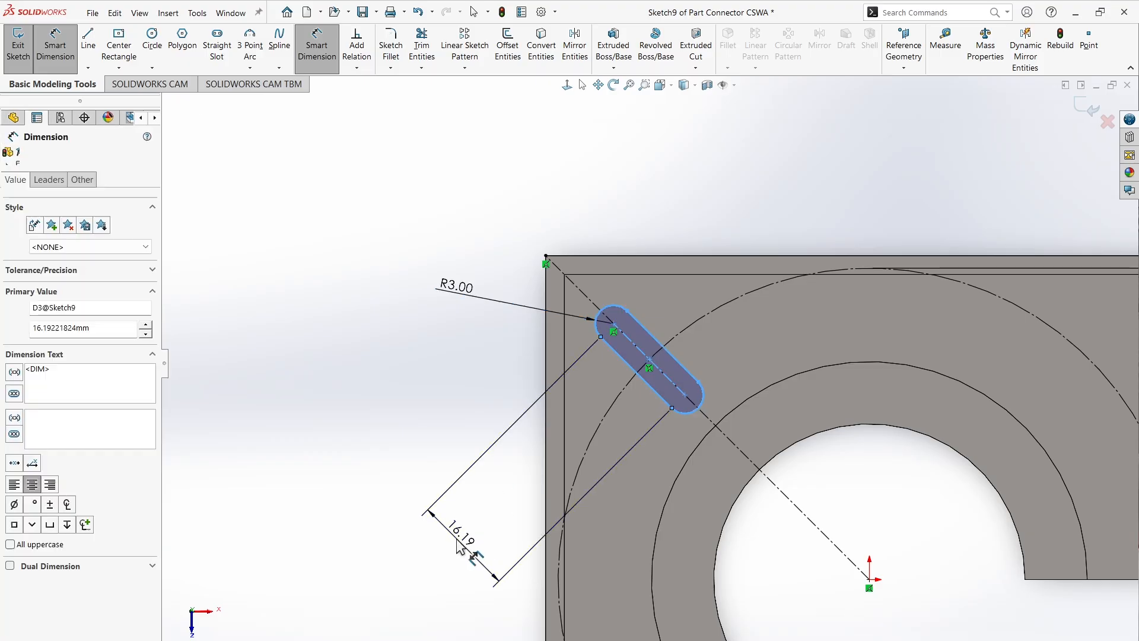
pyautogui.write('15')
pyautogui.press('Return')
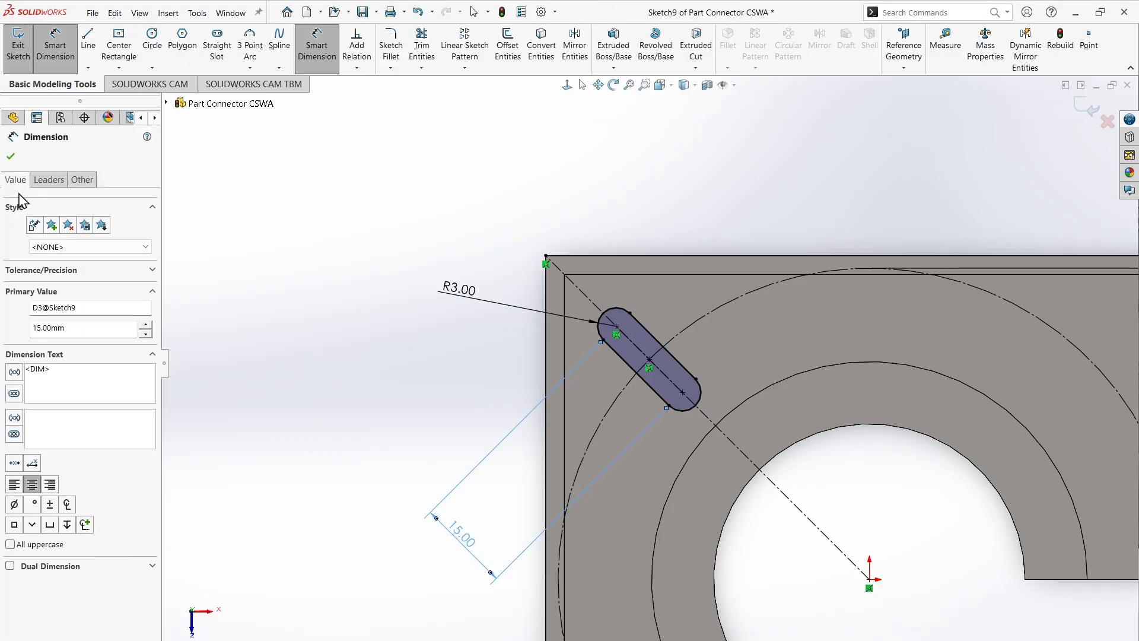
pyautogui.click(10, 157)
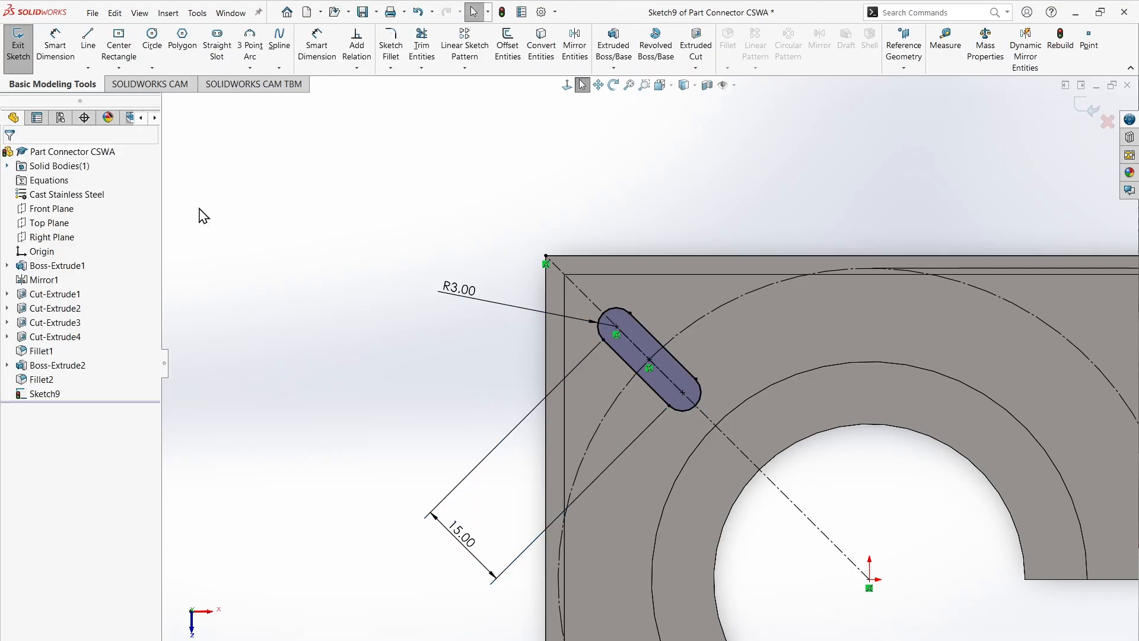
# - Check the slot depth in Detail H of the Section 3 PDF and cut the slot sketch as a blind extrusion 10 mm deep
pyautogui.click(695, 46)
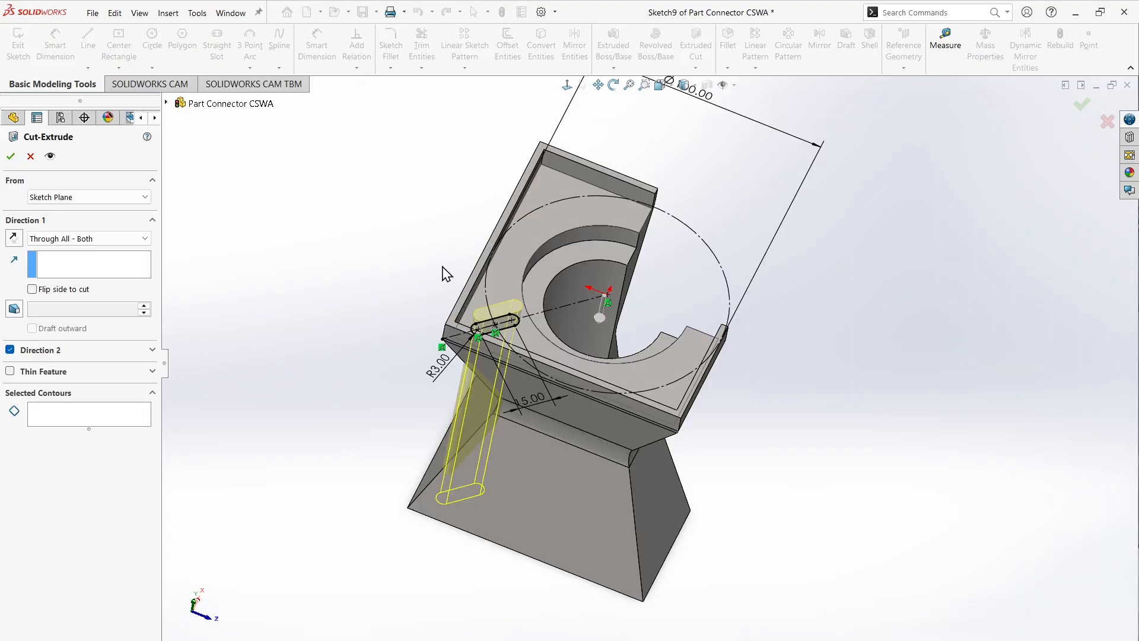
pyautogui.click(65, 239)
pyautogui.click(63, 252)
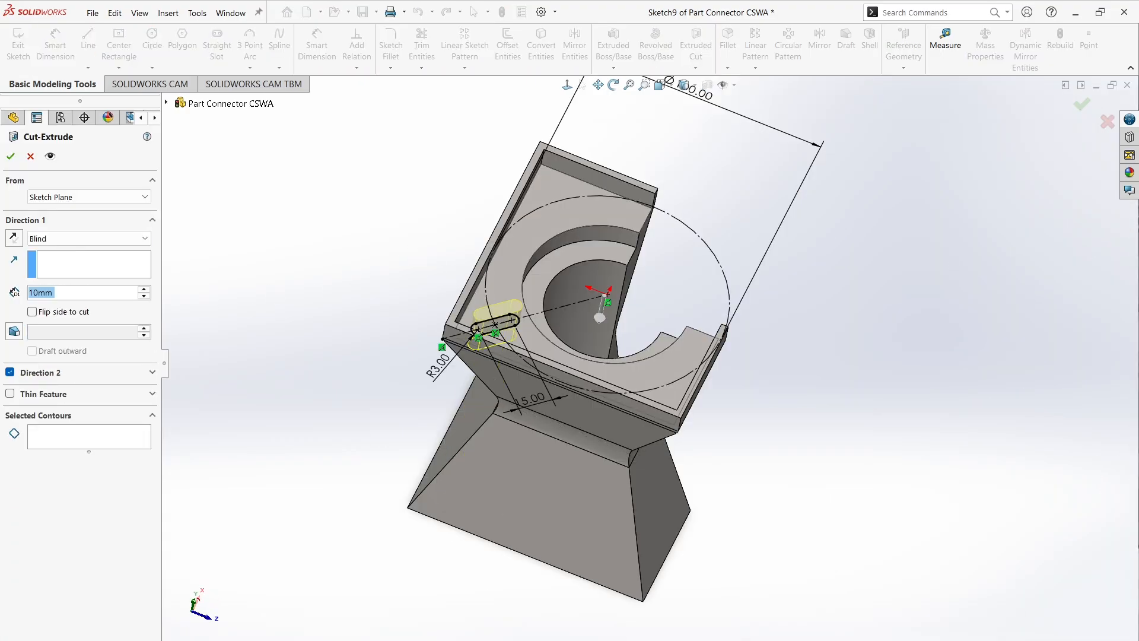
pyautogui.click(713, 640)
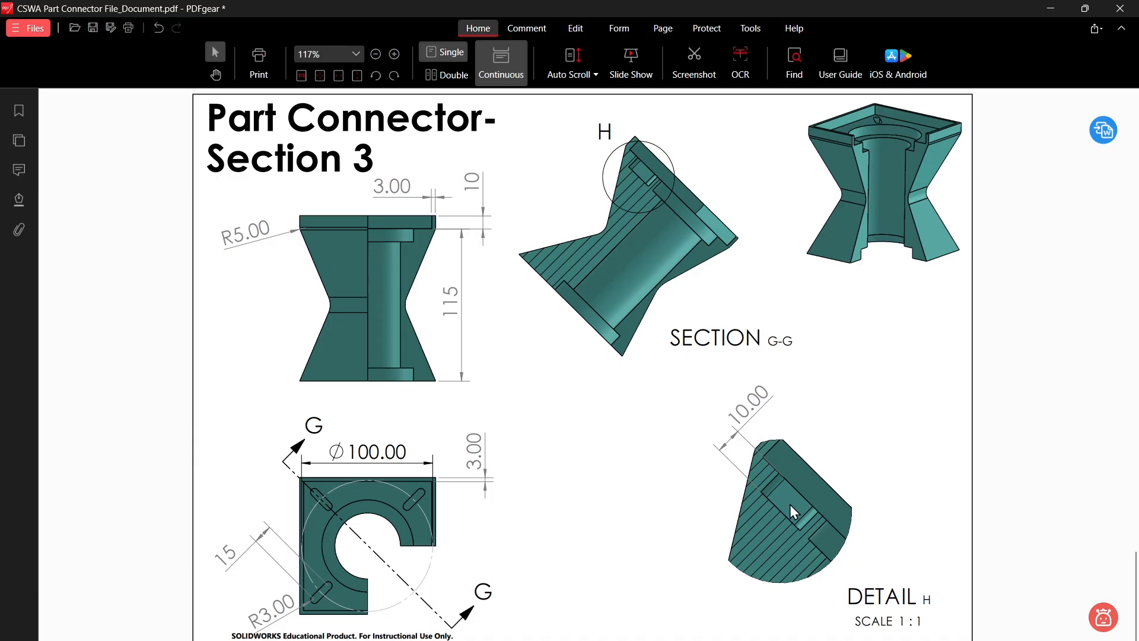
pyautogui.hotkey('alt', 'Tab')
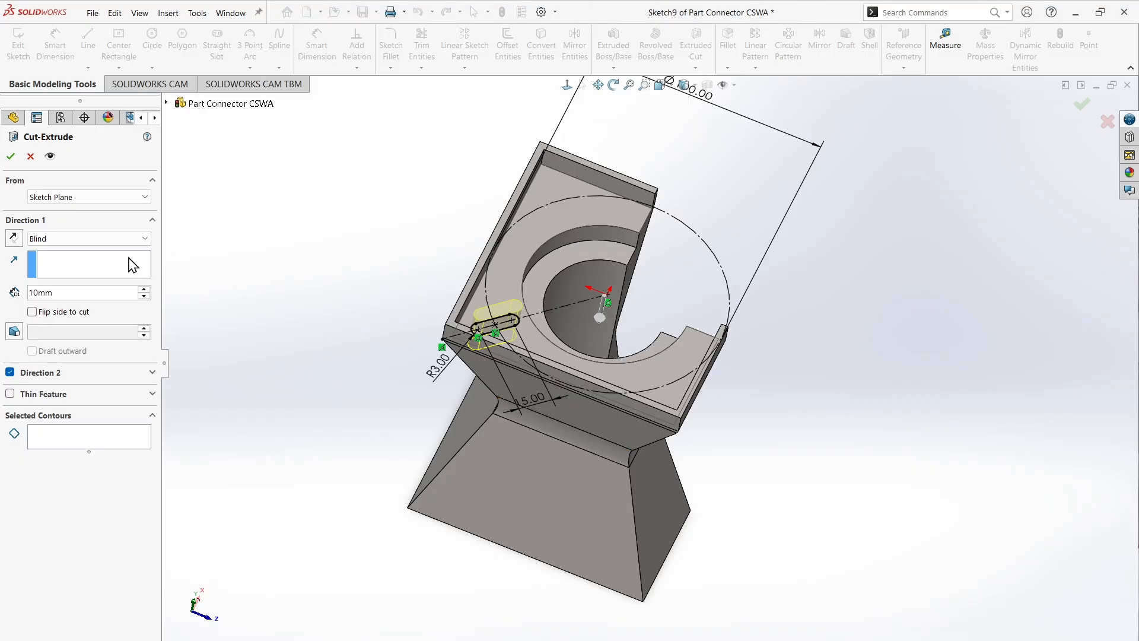
pyautogui.press('Return')
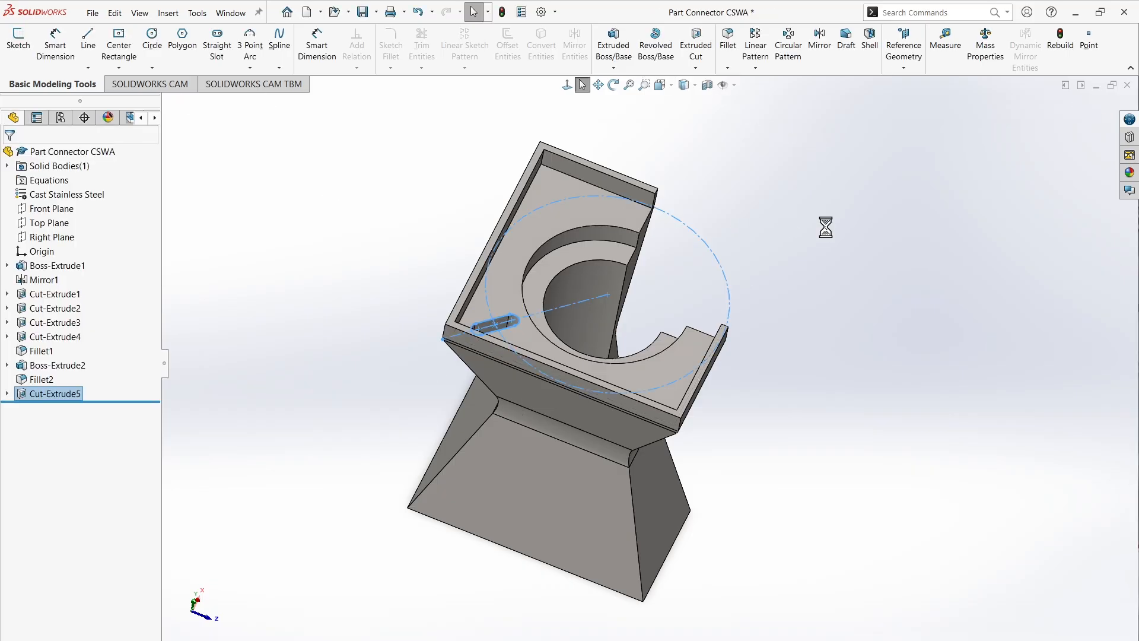
# - Start a circular pattern with the slot cut as the feature to repeat
pyautogui.moveTo(803, 287); pyautogui.dragTo(778, 283, button='middle')
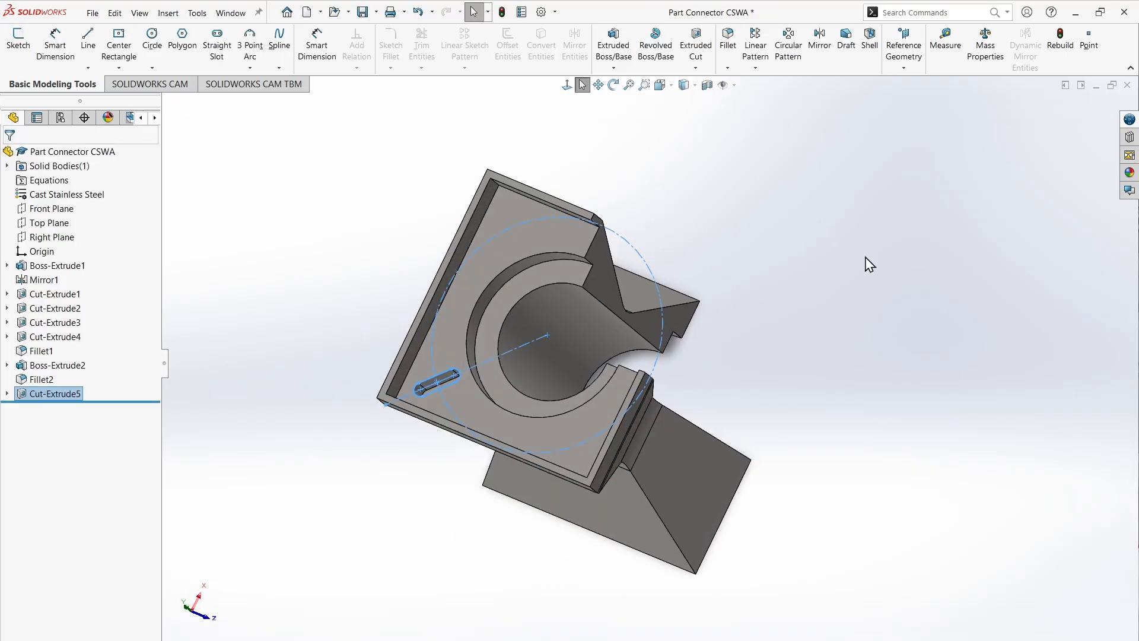
pyautogui.moveTo(787, 408)
pyautogui.mouseDown(button='middle')
pyautogui.moveTo(678, 453)
pyautogui.moveTo(585, 439)
pyautogui.moveTo(801, 310)
pyautogui.mouseUp(button='middle')
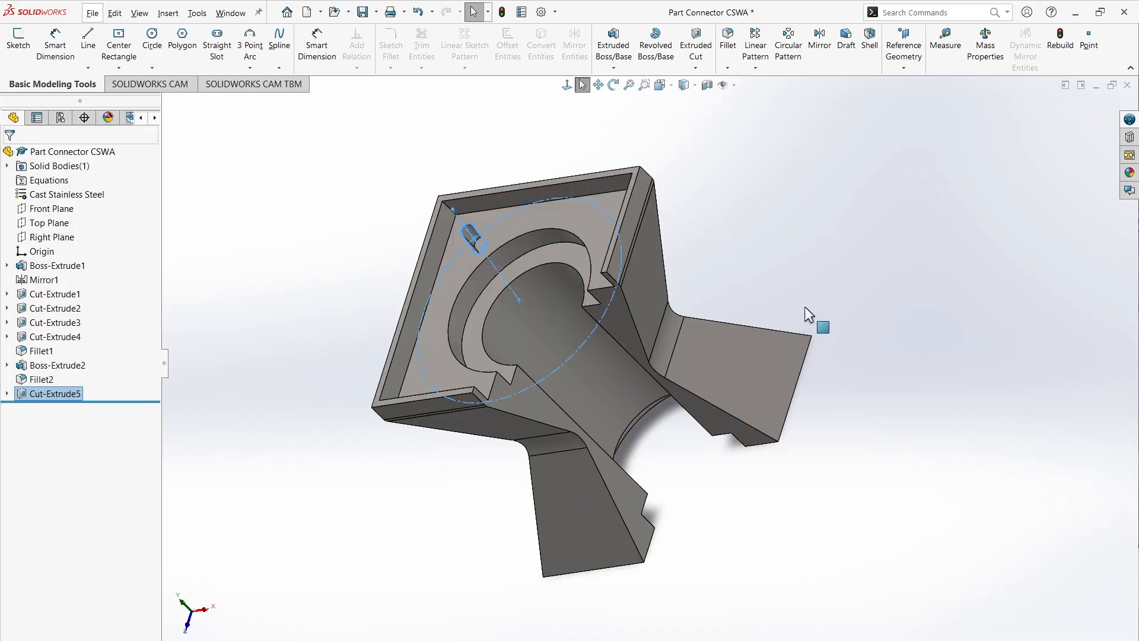
pyautogui.click(804, 306)
pyautogui.click(788, 44)
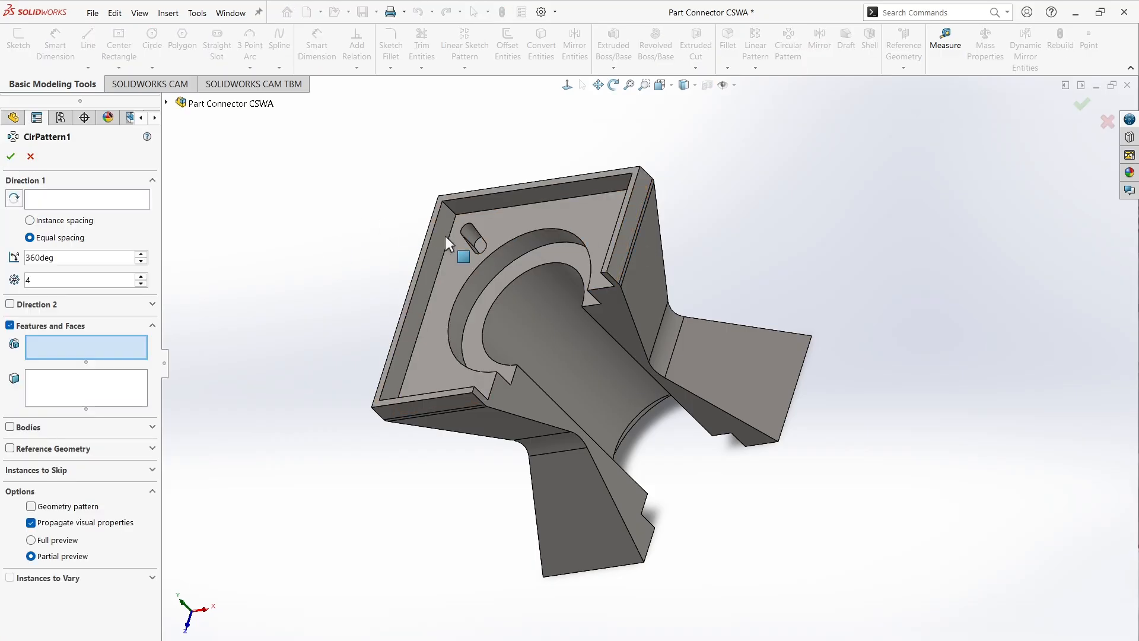
pyautogui.click(480, 250)
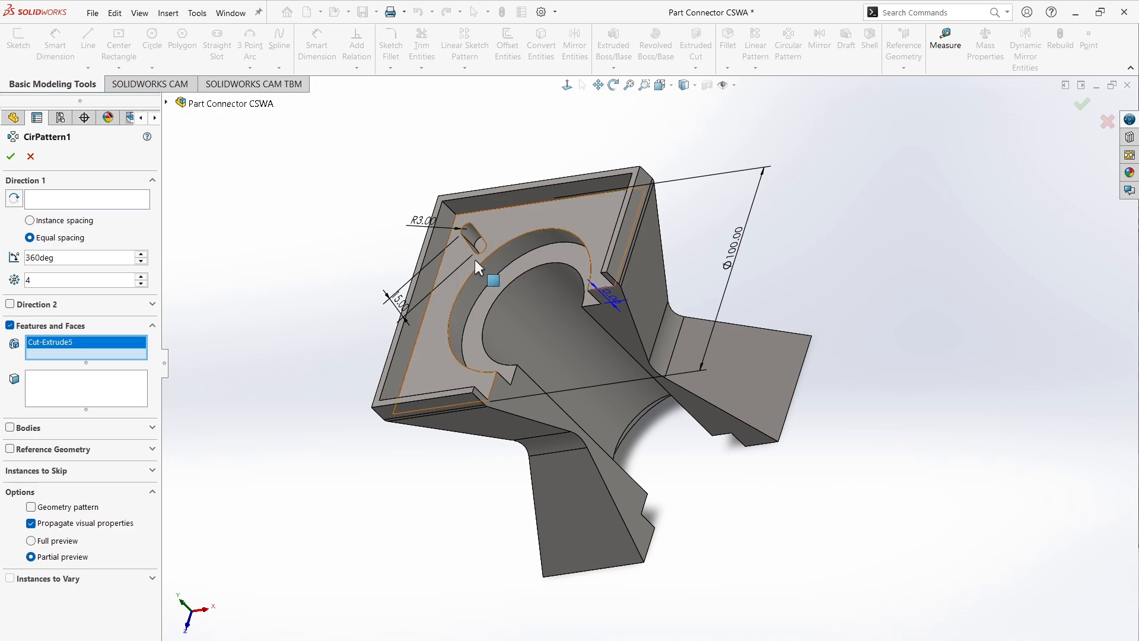
# - Use the bore's upper circular edge as the pattern axis and create 4 equally spaced slot instances over 360°
pyautogui.moveTo(550, 187); pyautogui.dragTo(526, 219, button='middle')
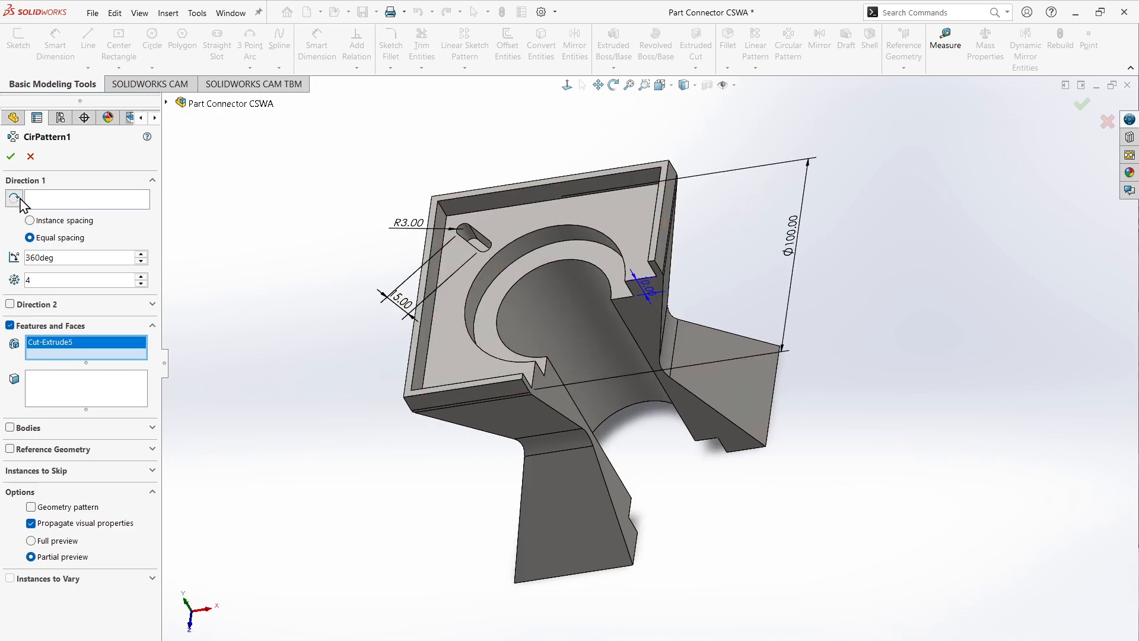
pyautogui.click(546, 305)
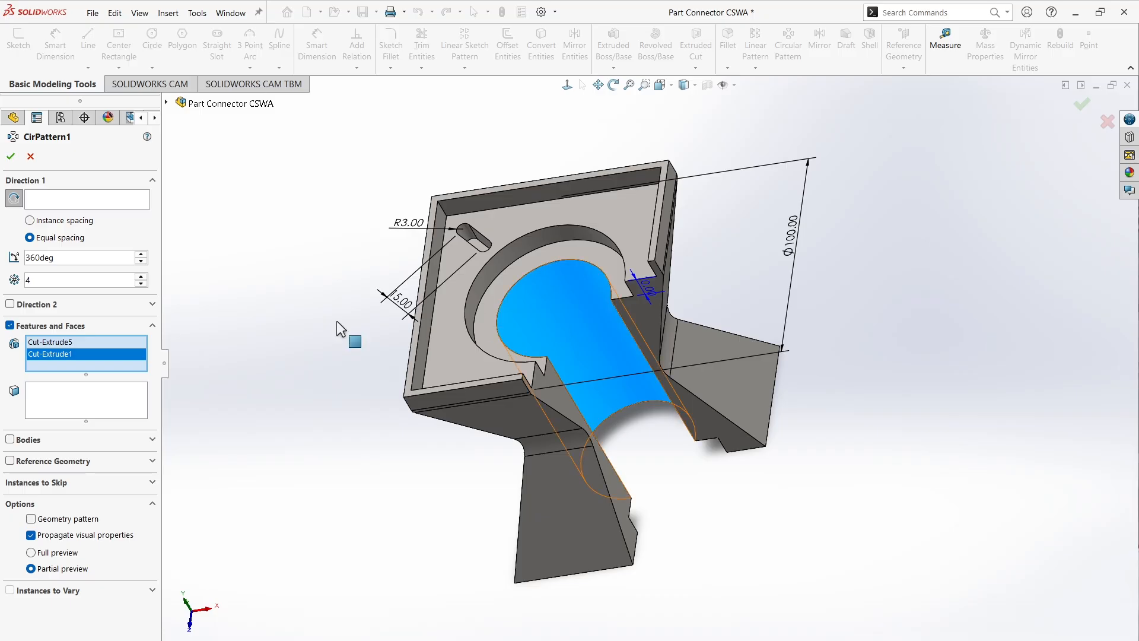
pyautogui.press('Delete')
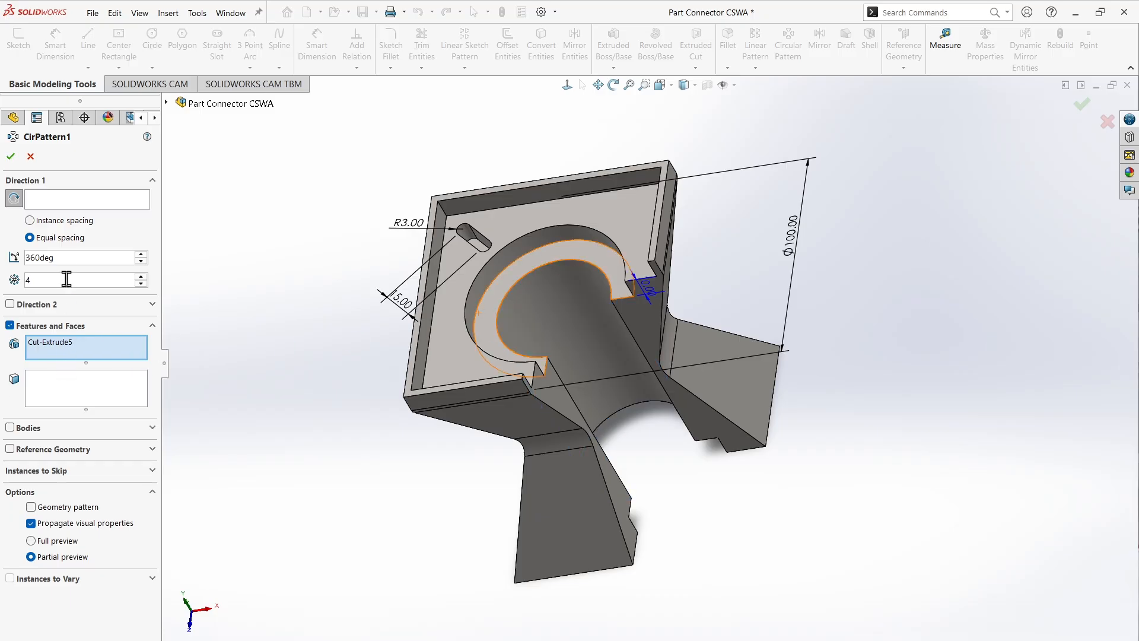
pyautogui.click(55, 204)
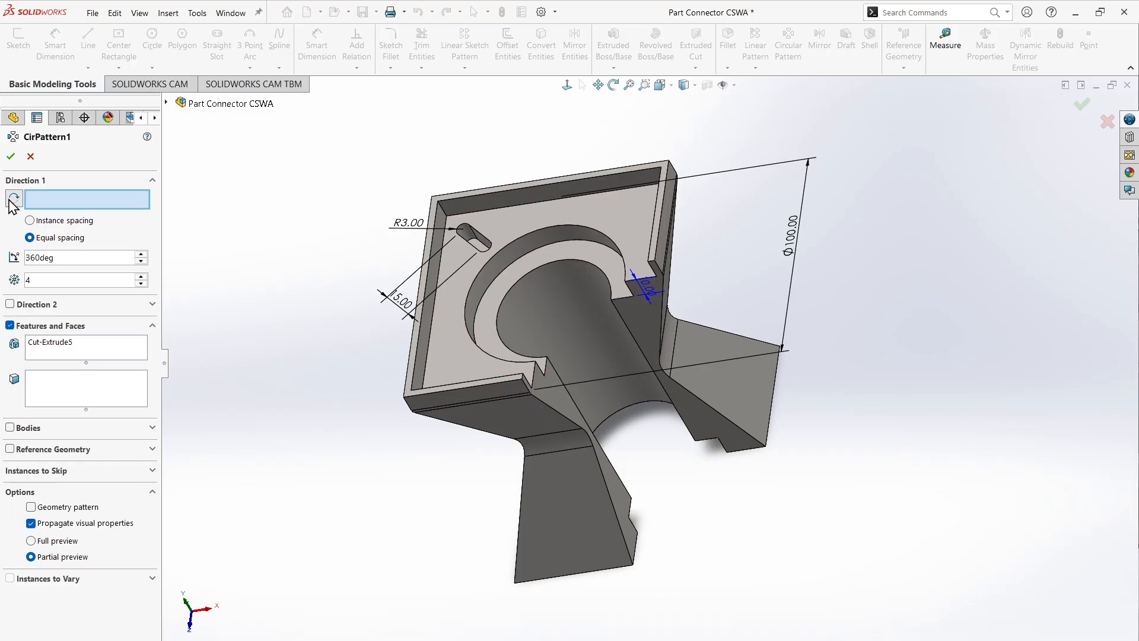
pyautogui.click(570, 258)
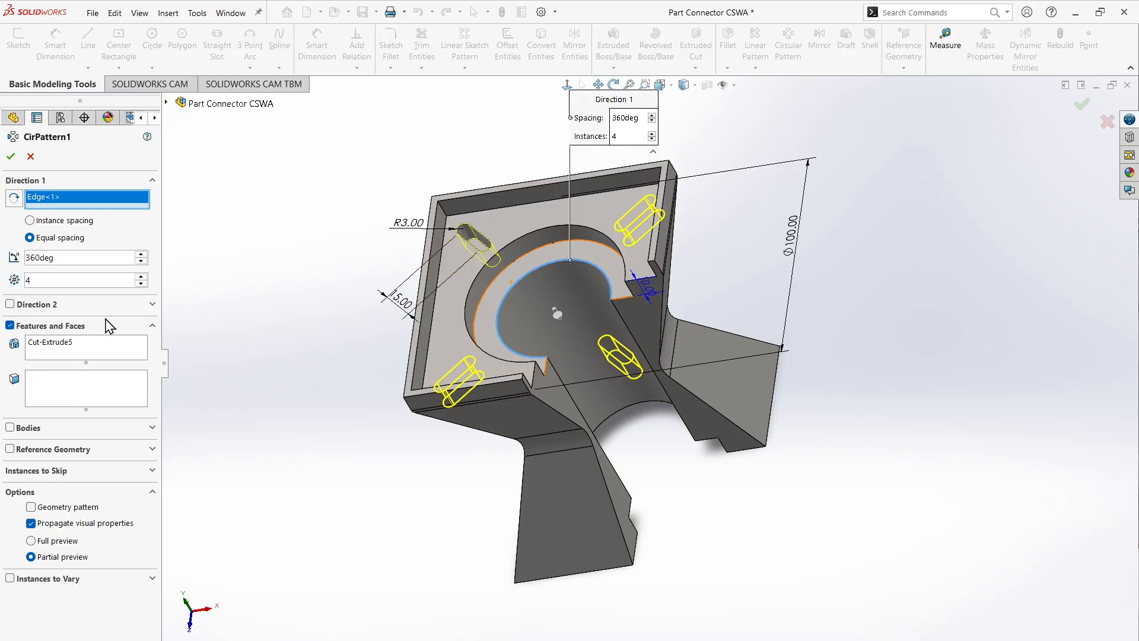
pyautogui.click(141, 279)
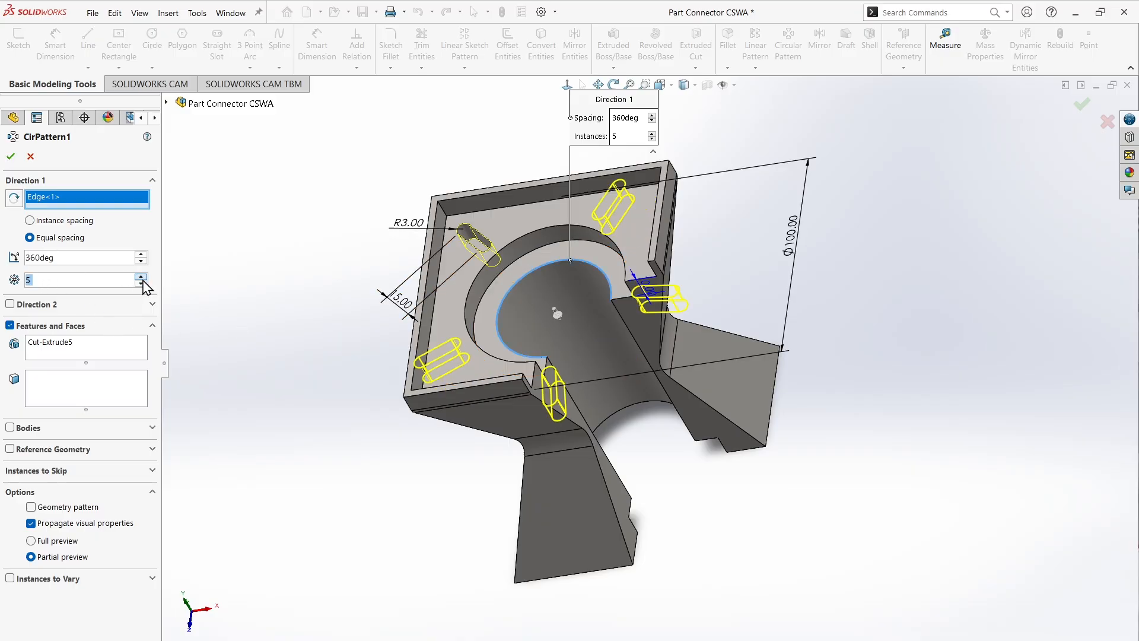
pyautogui.click(141, 283)
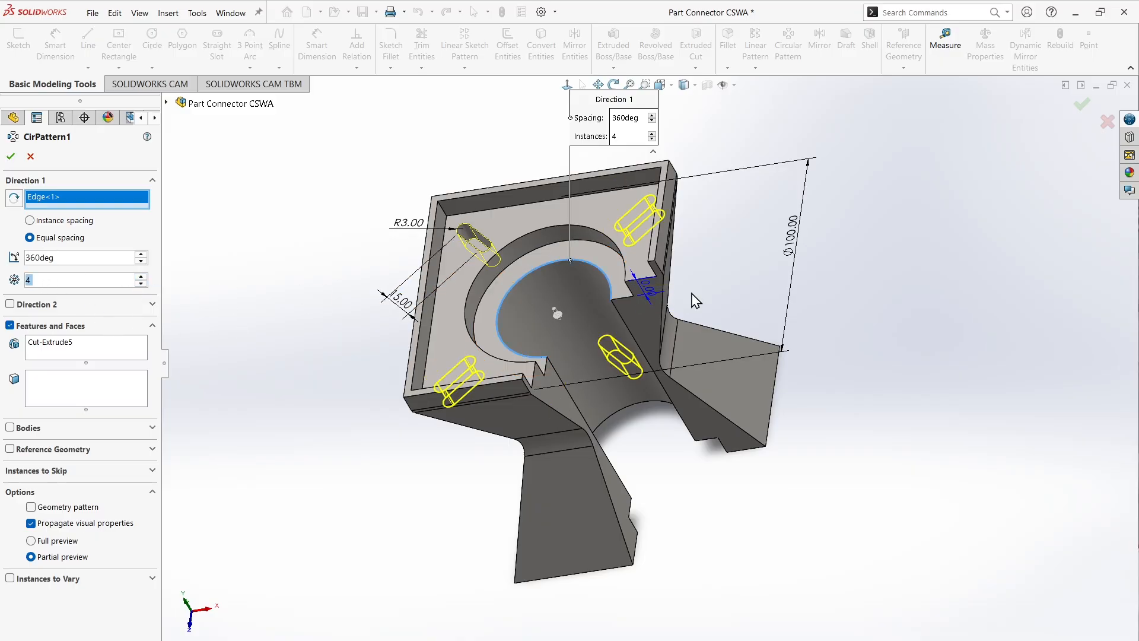
pyautogui.moveTo(853, 318); pyautogui.dragTo(810, 346, button='middle')
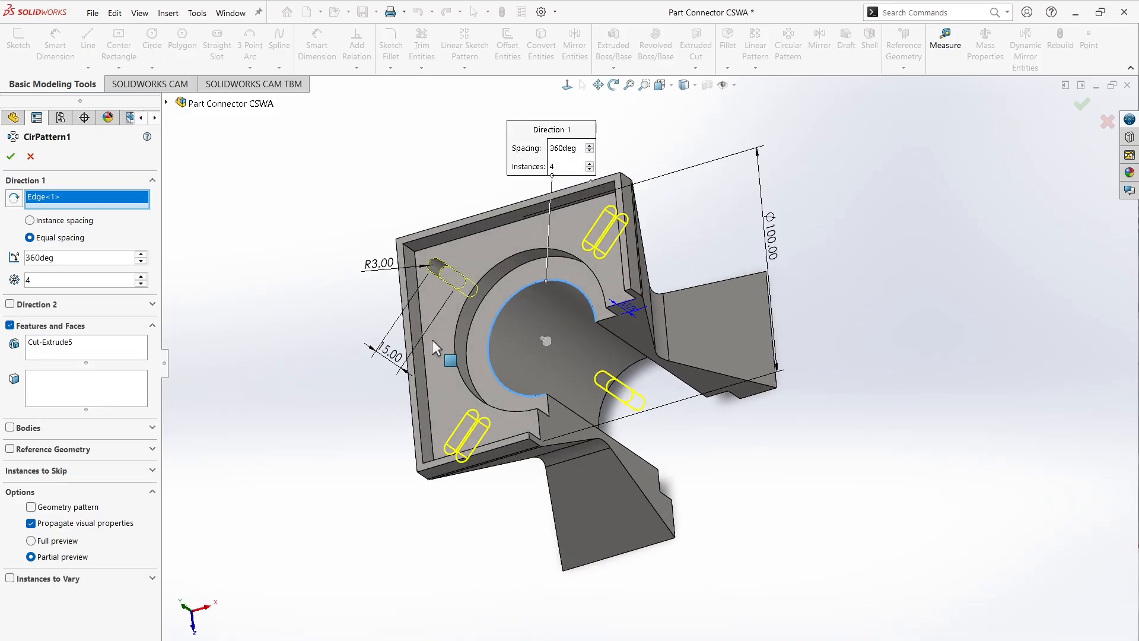
pyautogui.click(10, 156)
# - Evaluate the part's mass properties, switch to the PDF and highlight answer C, 2866.75 g, under the Section 3 question
pyautogui.moveTo(784, 469); pyautogui.dragTo(897, 481, button='middle')
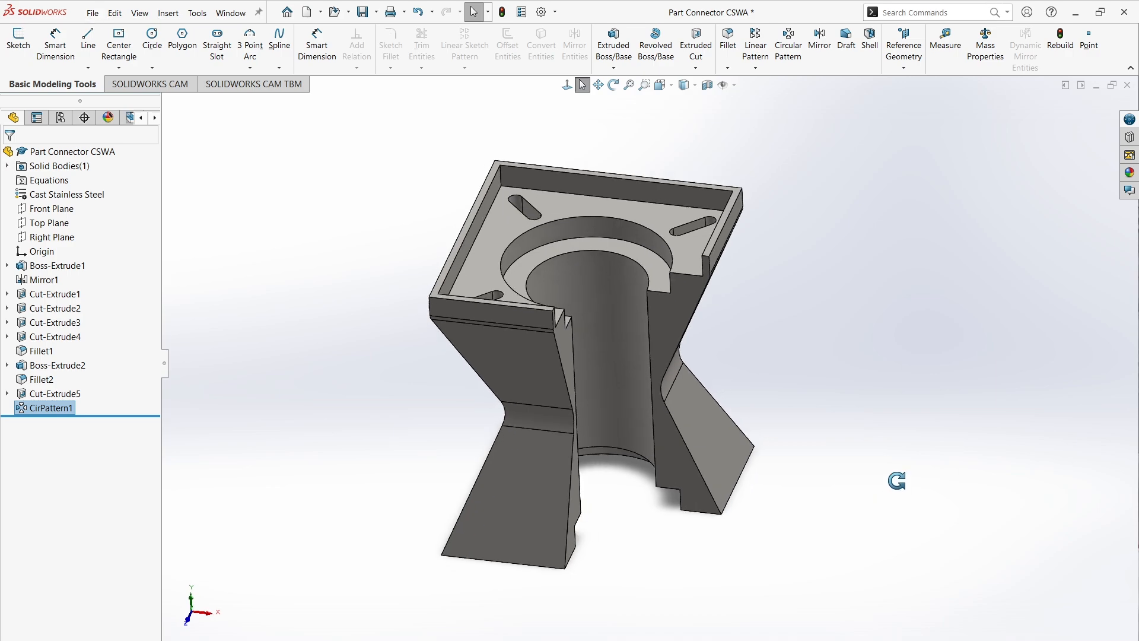
pyautogui.click(1001, 55)
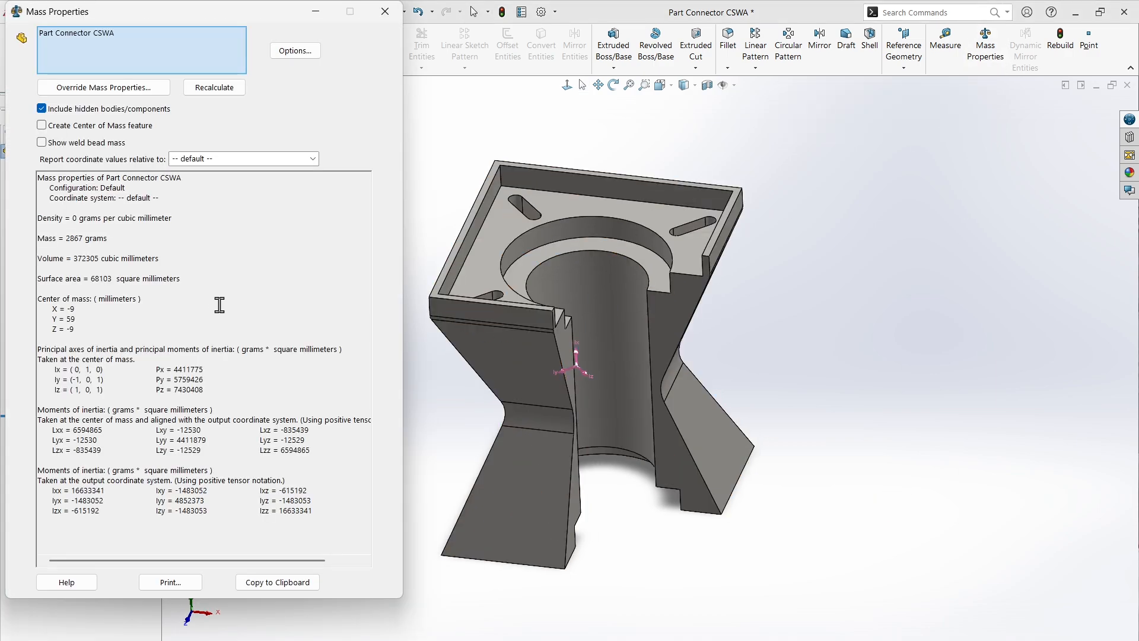
pyautogui.hotkey('alt', 'Tab')
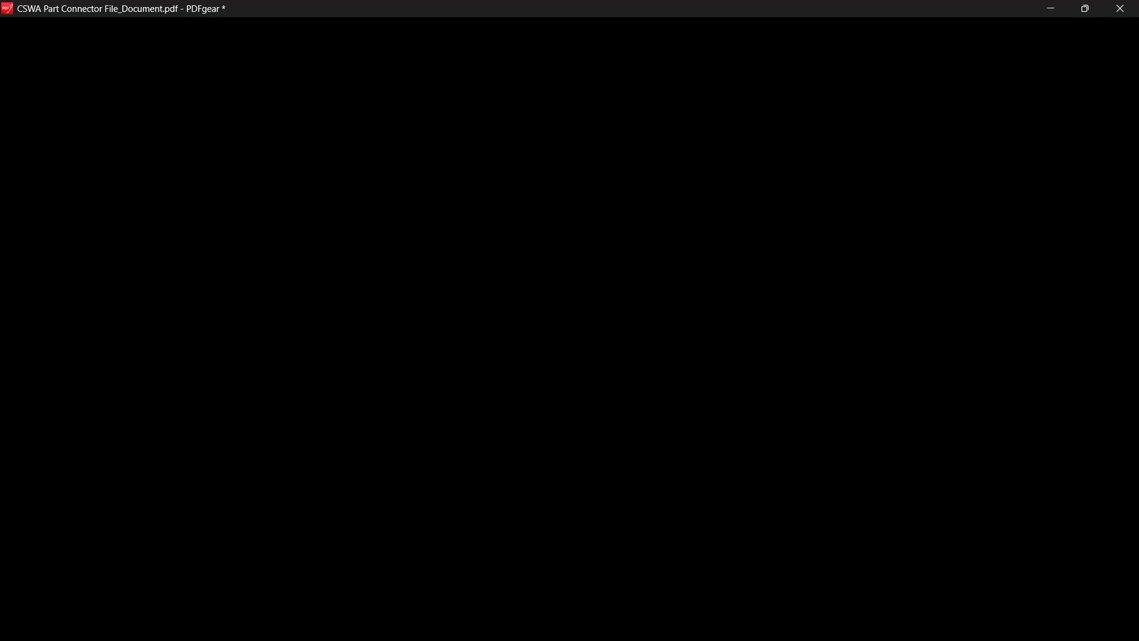
pyautogui.scroll(6, 598, 475)
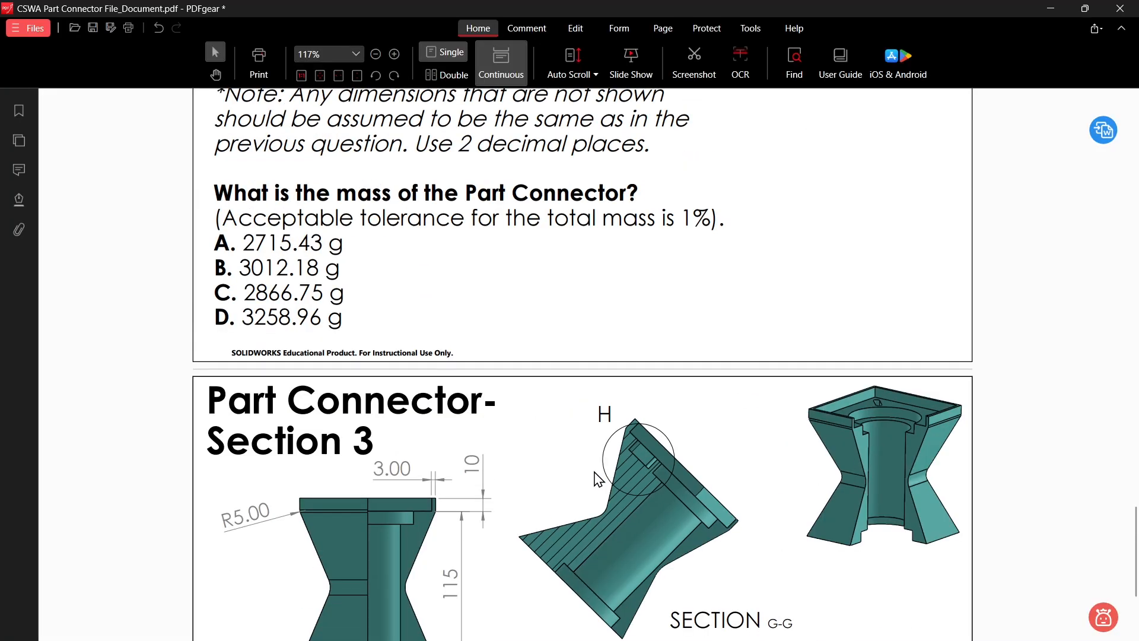
pyautogui.moveTo(355, 467); pyautogui.dragTo(358, 472)
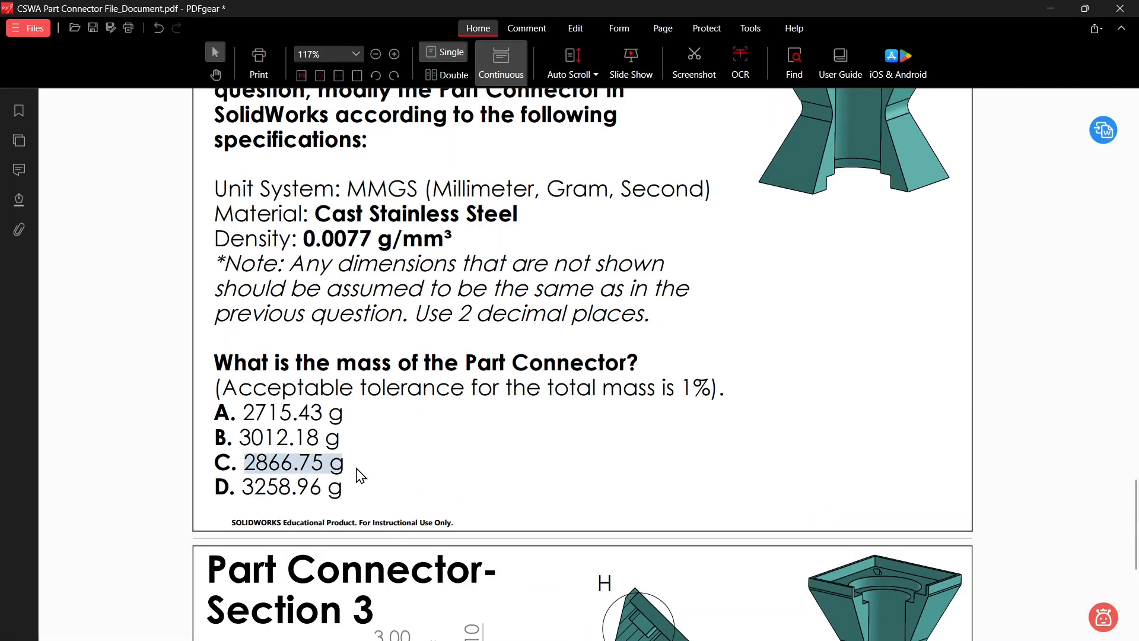
pyautogui.rightClick(356, 469)
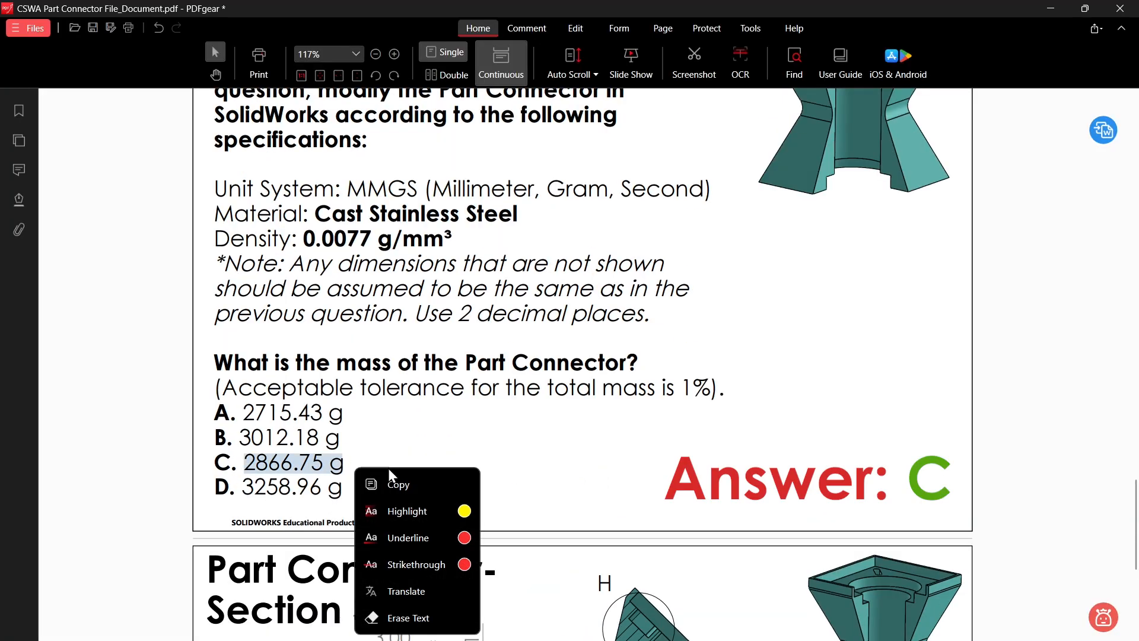
pyautogui.click(438, 514)
# - Review the earlier PDF sections, examining the Section 1 drawing and its A, B and C values, then the Section 2 drawing
pyautogui.scroll(2, 505, 465)
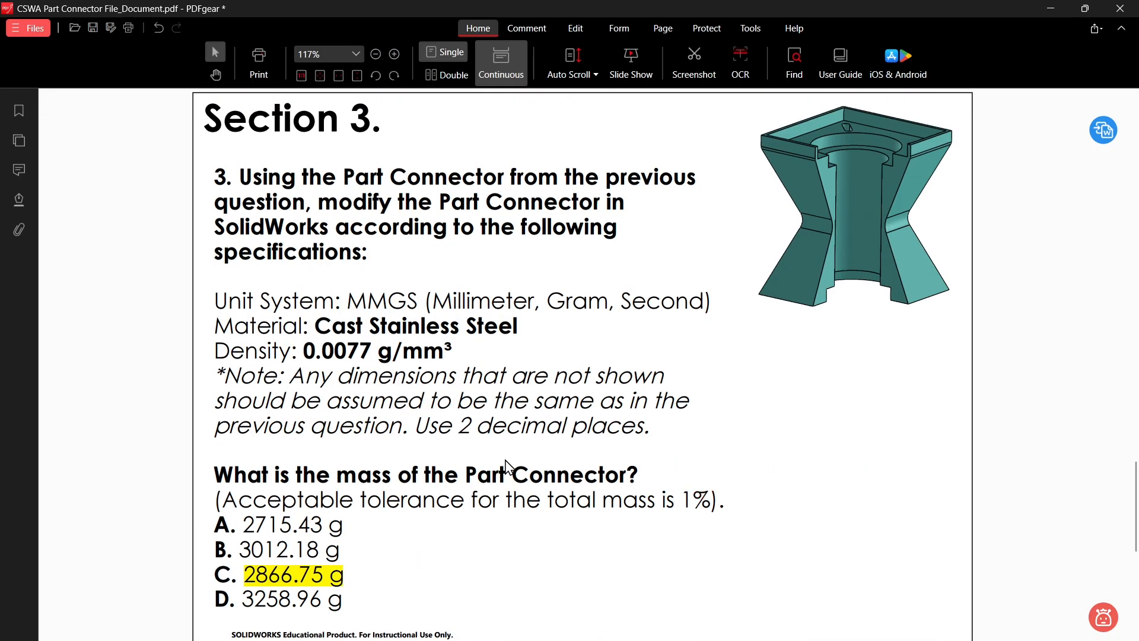
pyautogui.scroll(15, 504, 465)
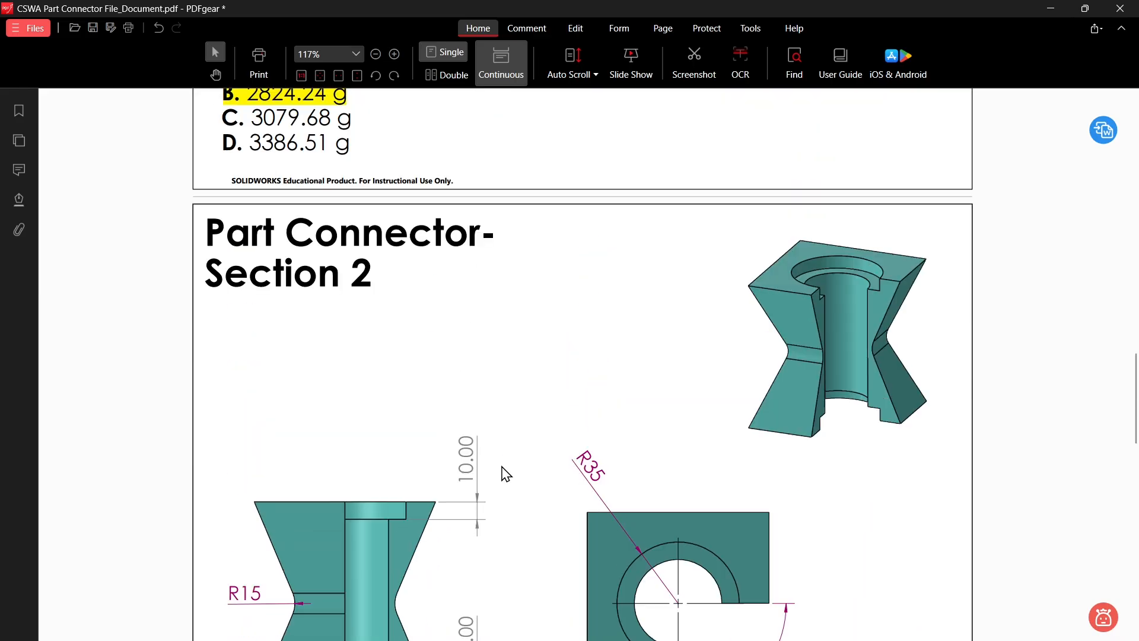
pyautogui.scroll(15, 505, 474)
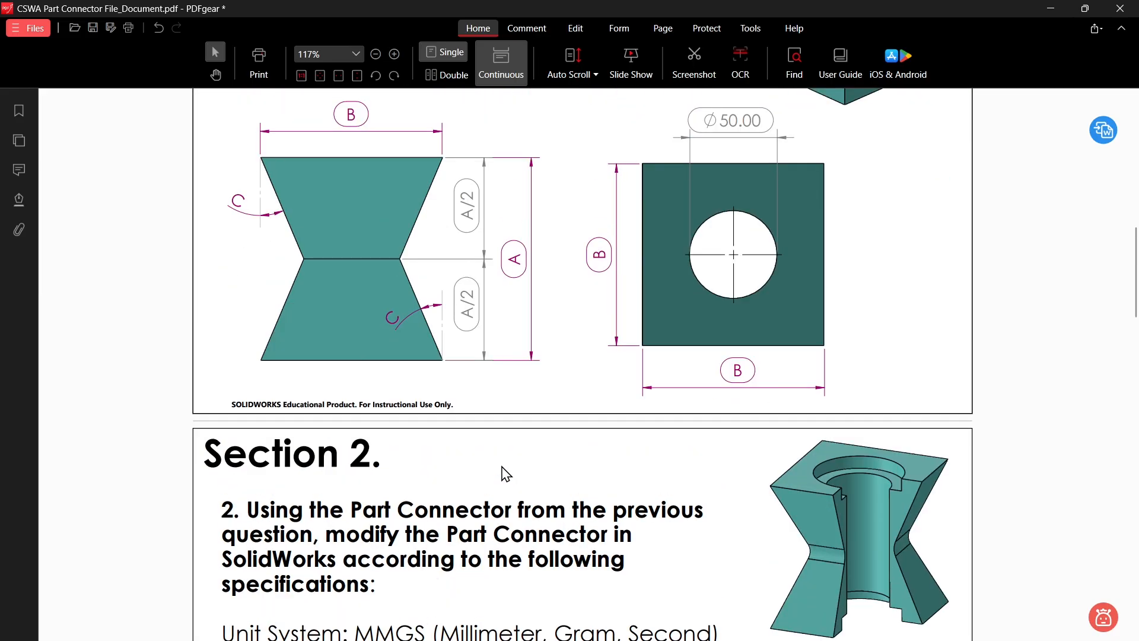
pyautogui.scroll(3, 505, 474)
pyautogui.scroll(-4, 580, 470)
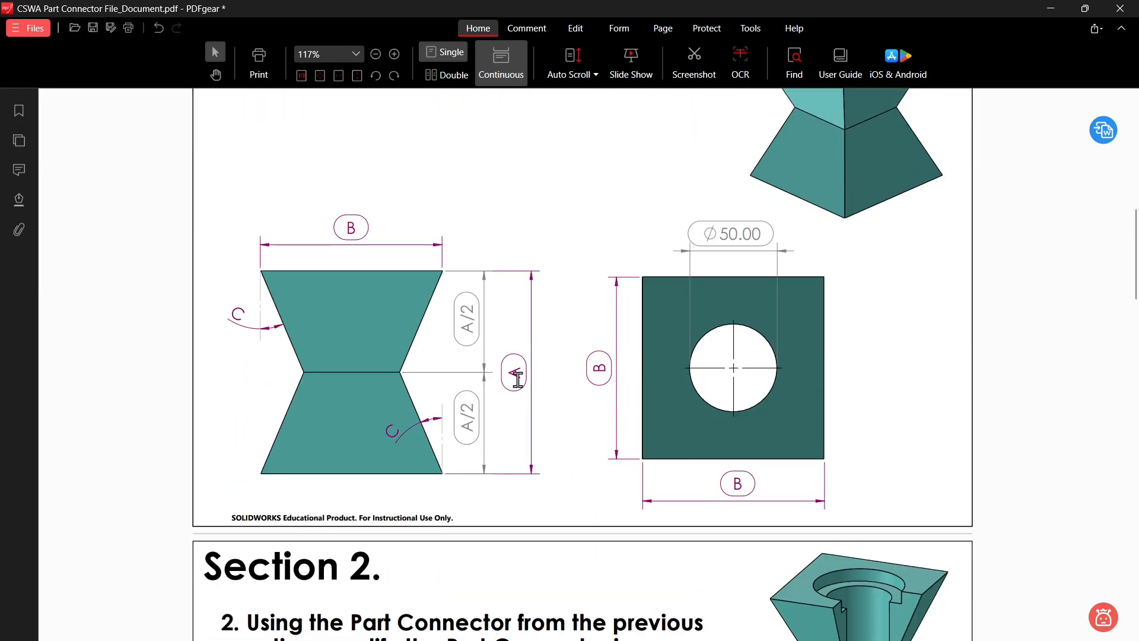
pyautogui.scroll(20, 543, 415)
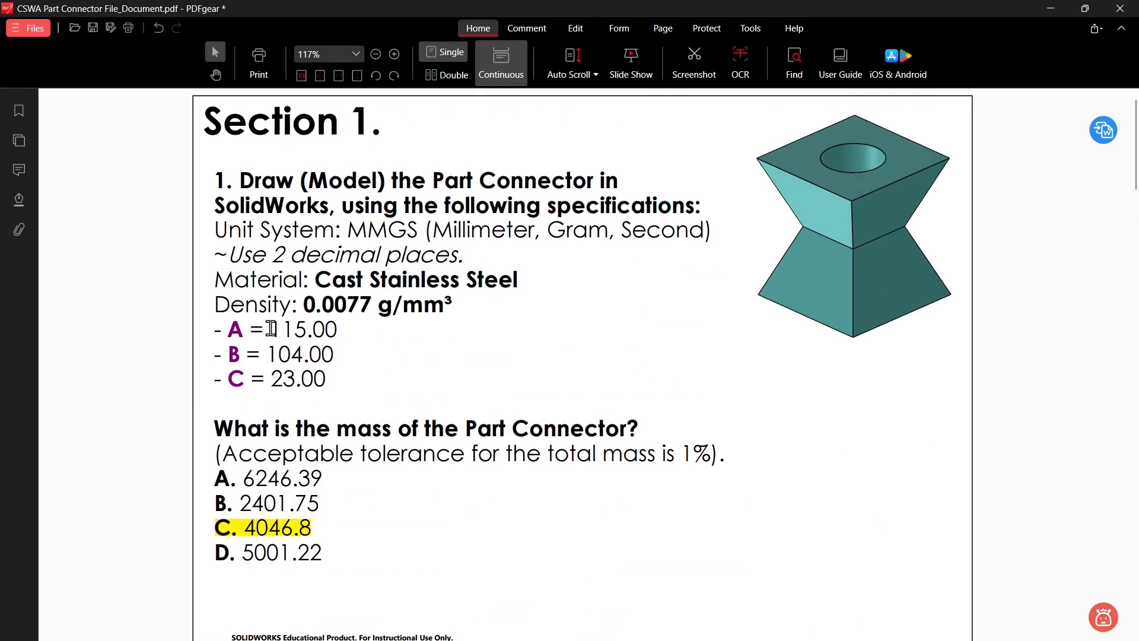
pyautogui.doubleClick(343, 333)
pyautogui.rightClick(344, 334)
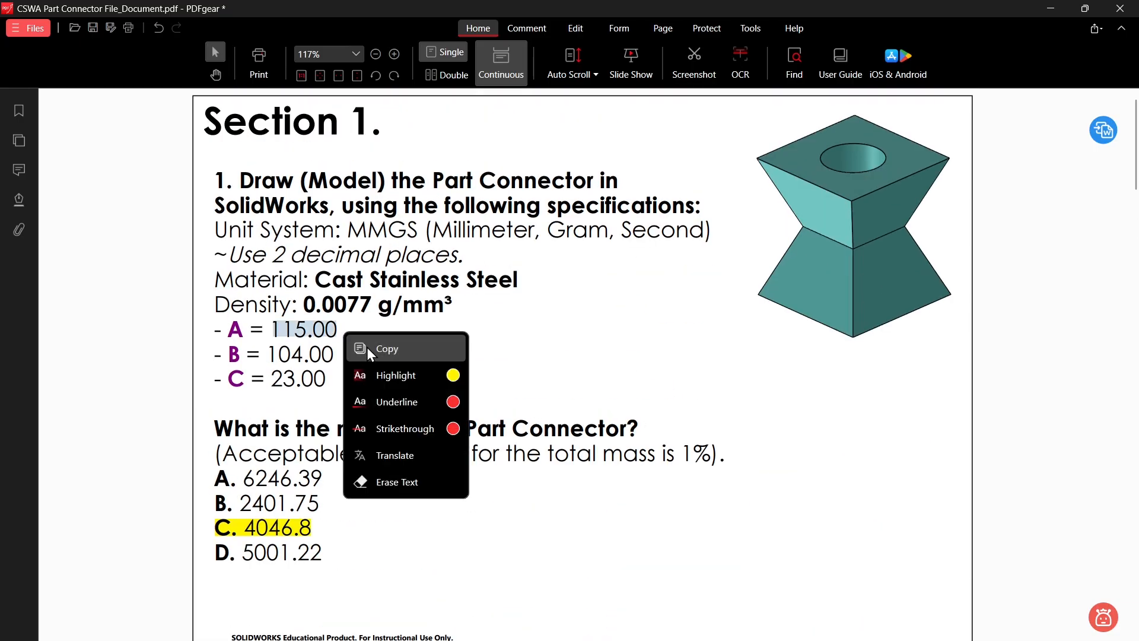
pyautogui.click(558, 341)
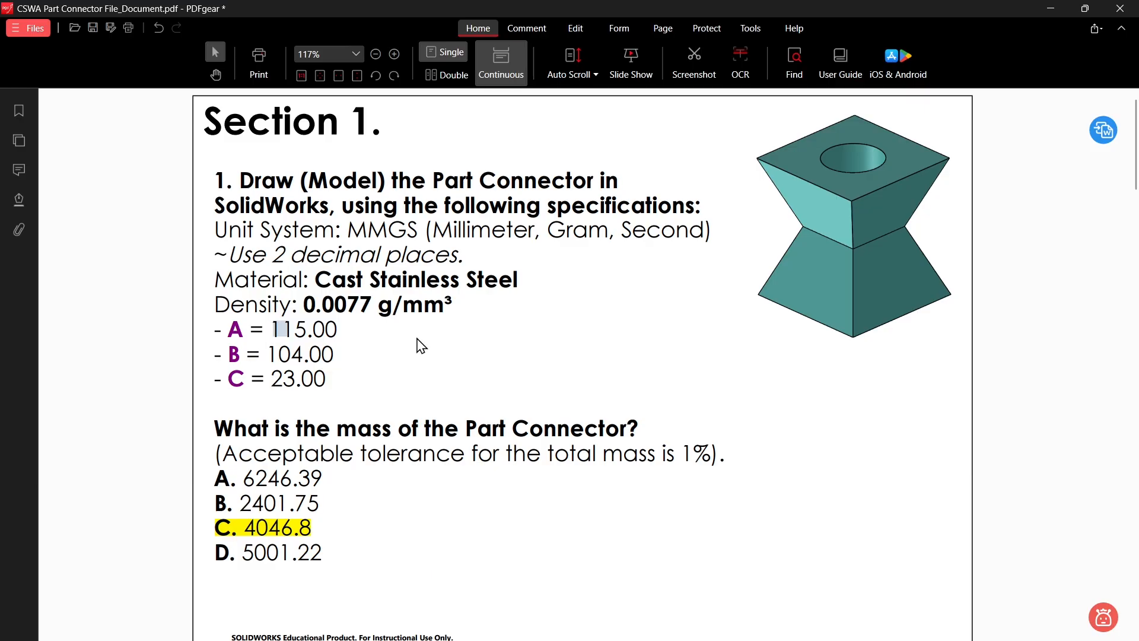
pyautogui.doubleClick(335, 331)
pyautogui.rightClick(341, 332)
pyautogui.click(454, 354)
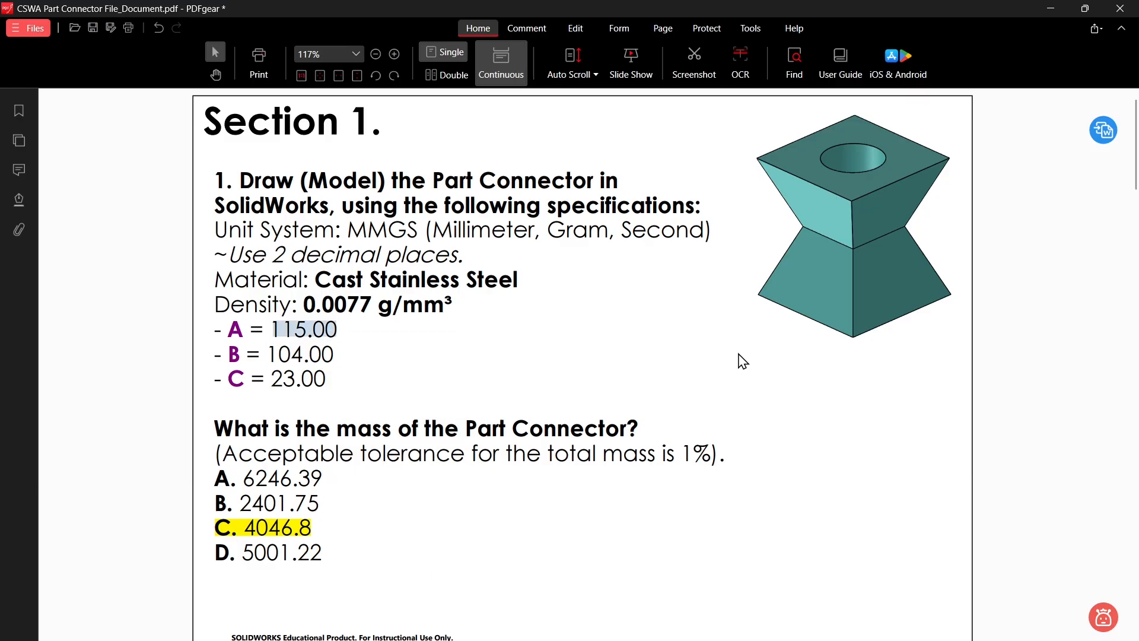
pyautogui.click(737, 363)
pyautogui.scroll(-15, 737, 363)
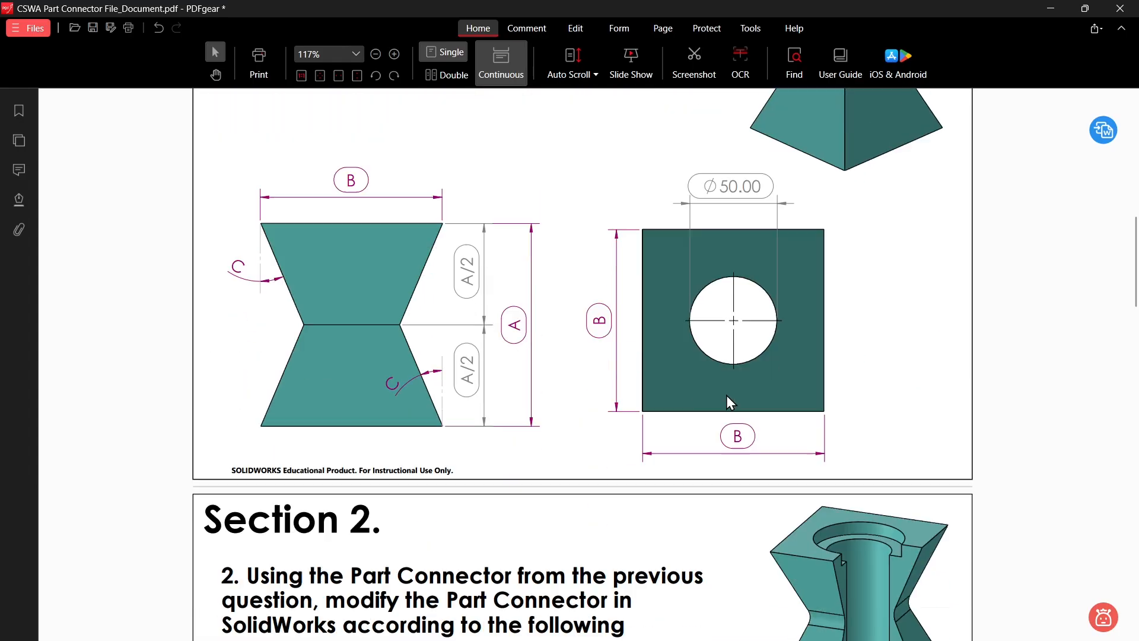
pyautogui.scroll(-15, 730, 402)
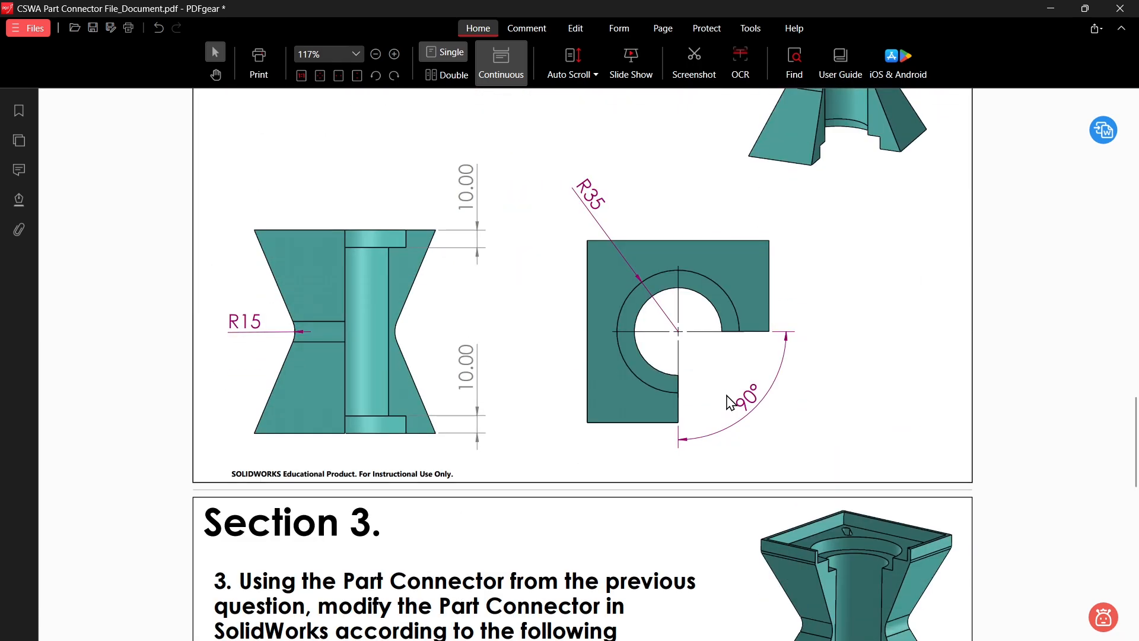
pyautogui.scroll(-5, 730, 403)
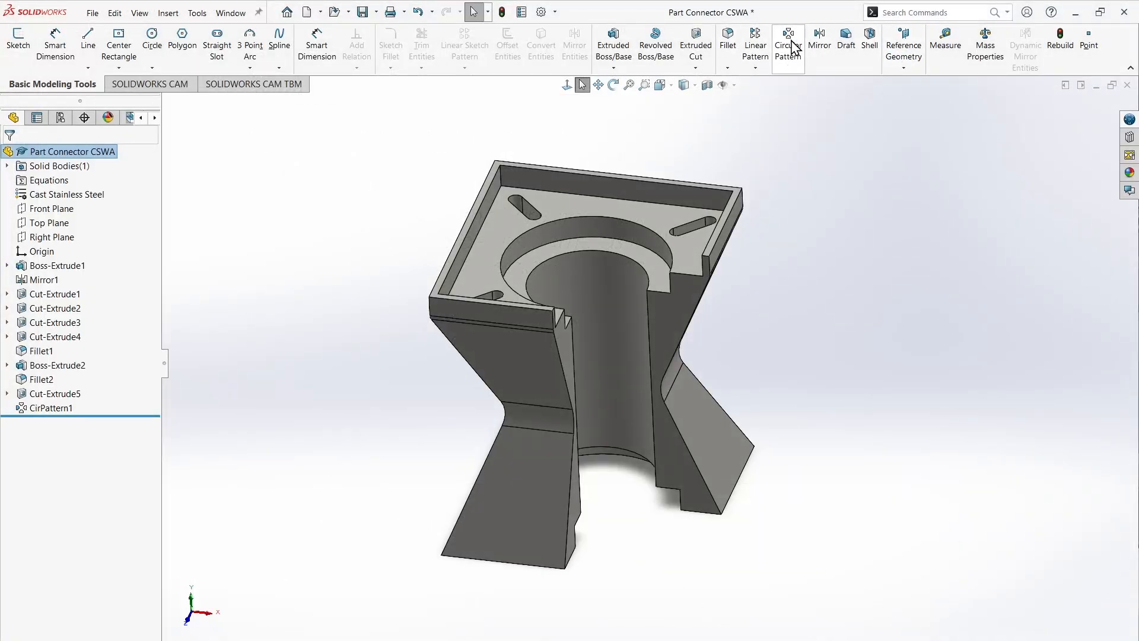
# - Switch to SOLIDWORKS and inspect the finished connector's slots, rim and cut-away quarter from several angles
pyautogui.moveTo(529, 200); pyautogui.dragTo(528, 219, button='middle')
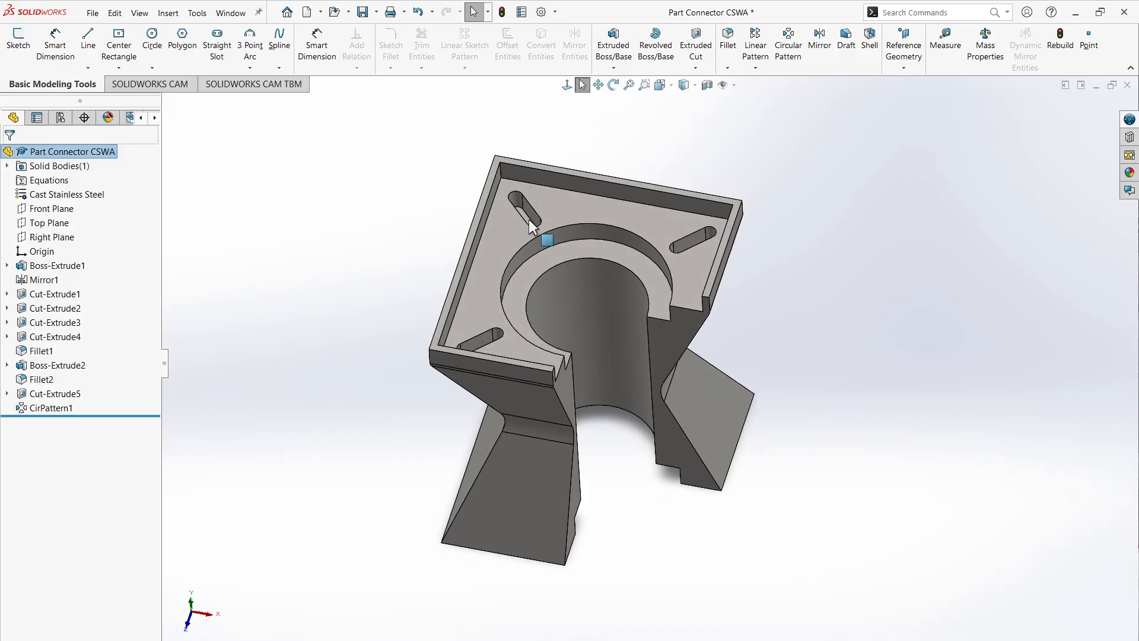
pyautogui.click(528, 219)
pyautogui.click(600, 141)
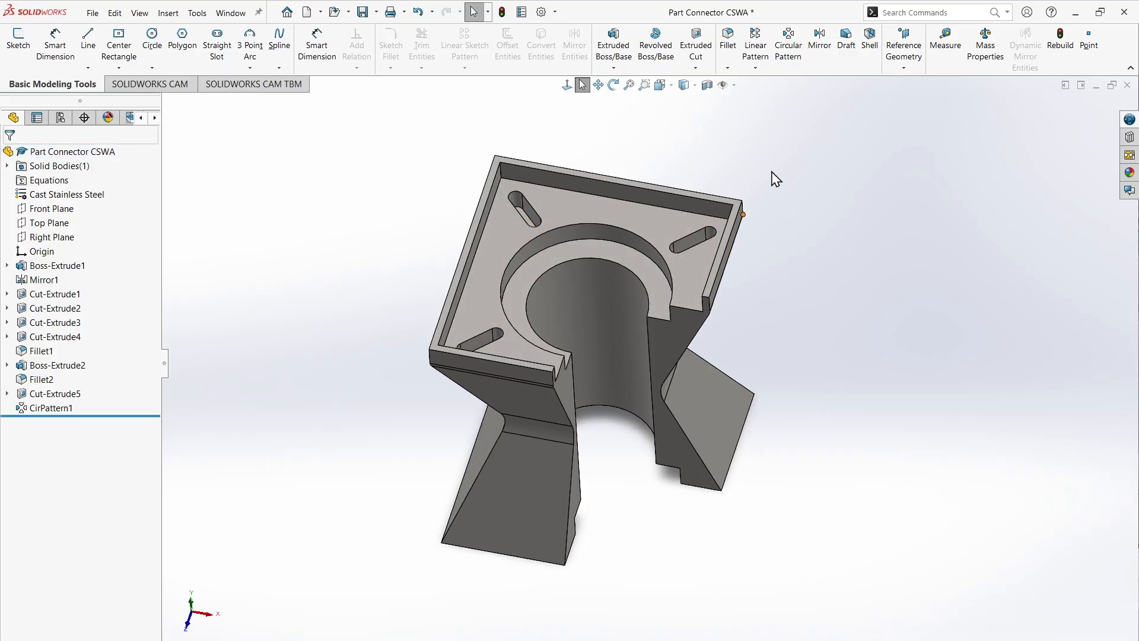
pyautogui.moveTo(687, 258); pyautogui.dragTo(668, 231, button='middle')
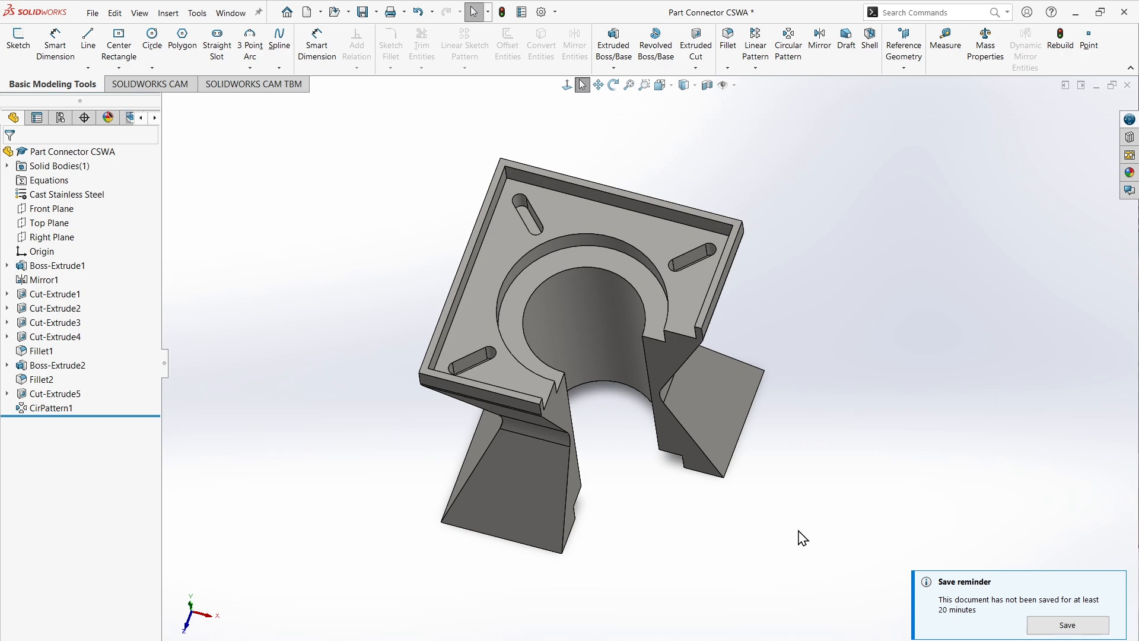
pyautogui.moveTo(727, 525); pyautogui.dragTo(711, 437, button='middle')
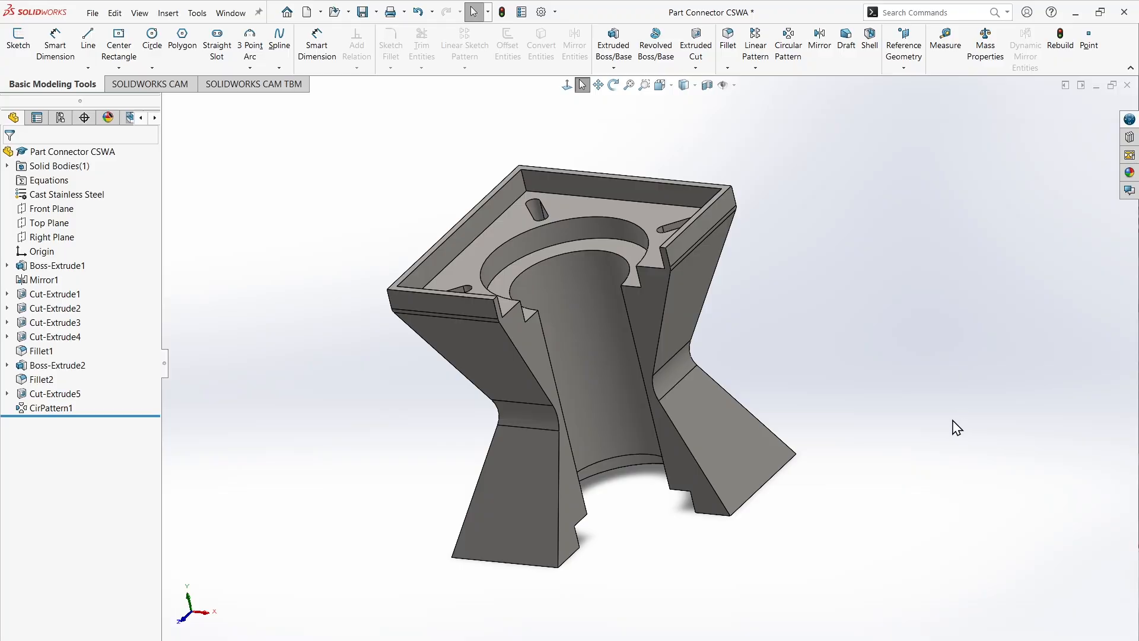
pyautogui.moveTo(952, 427); pyautogui.dragTo(910, 536, button='middle')
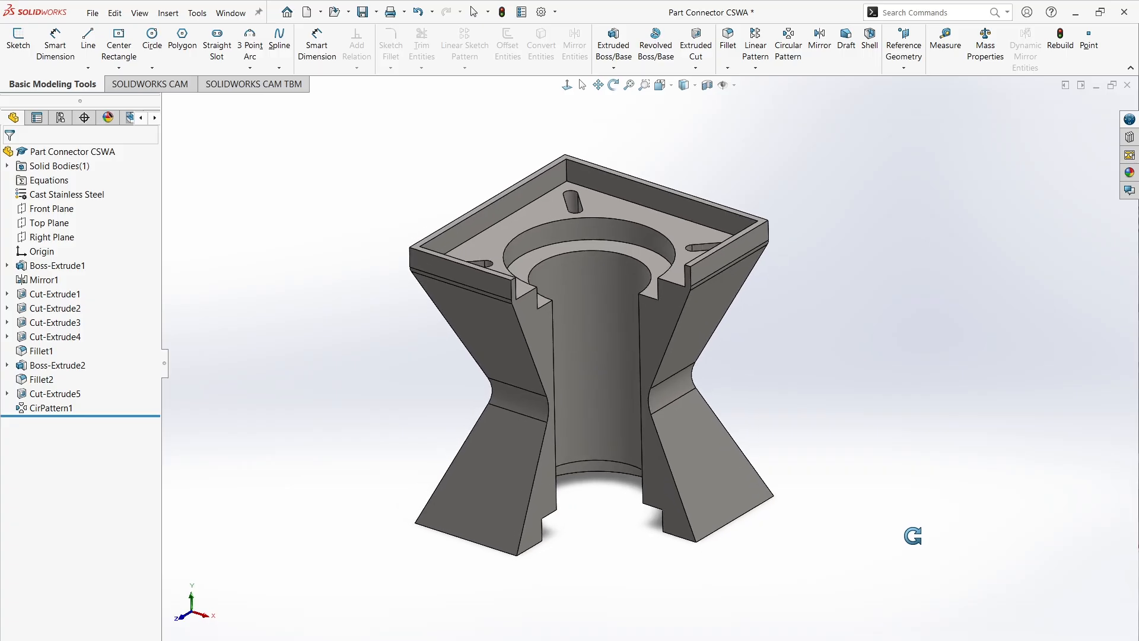